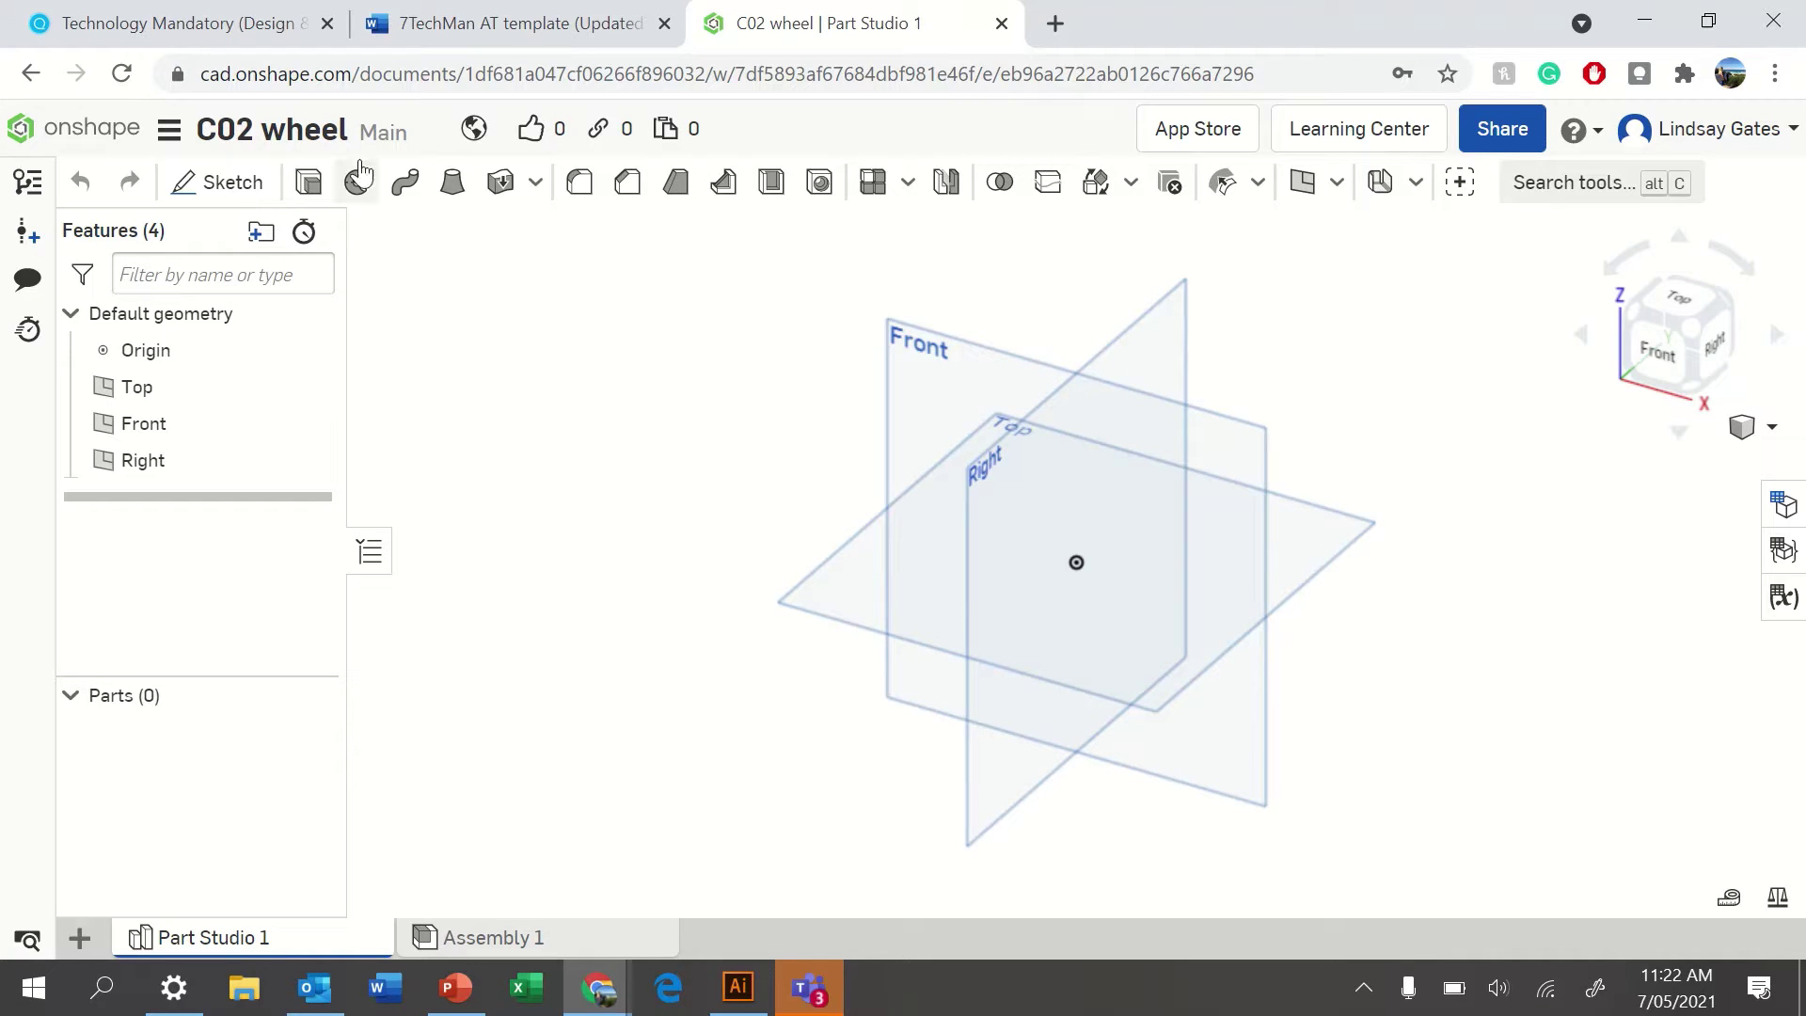
- Set the workspace default length unit to Millimeter
{"action": "left_click", "coordinate": [169, 129]}
{"action": "left_click", "coordinate": [269, 323]}
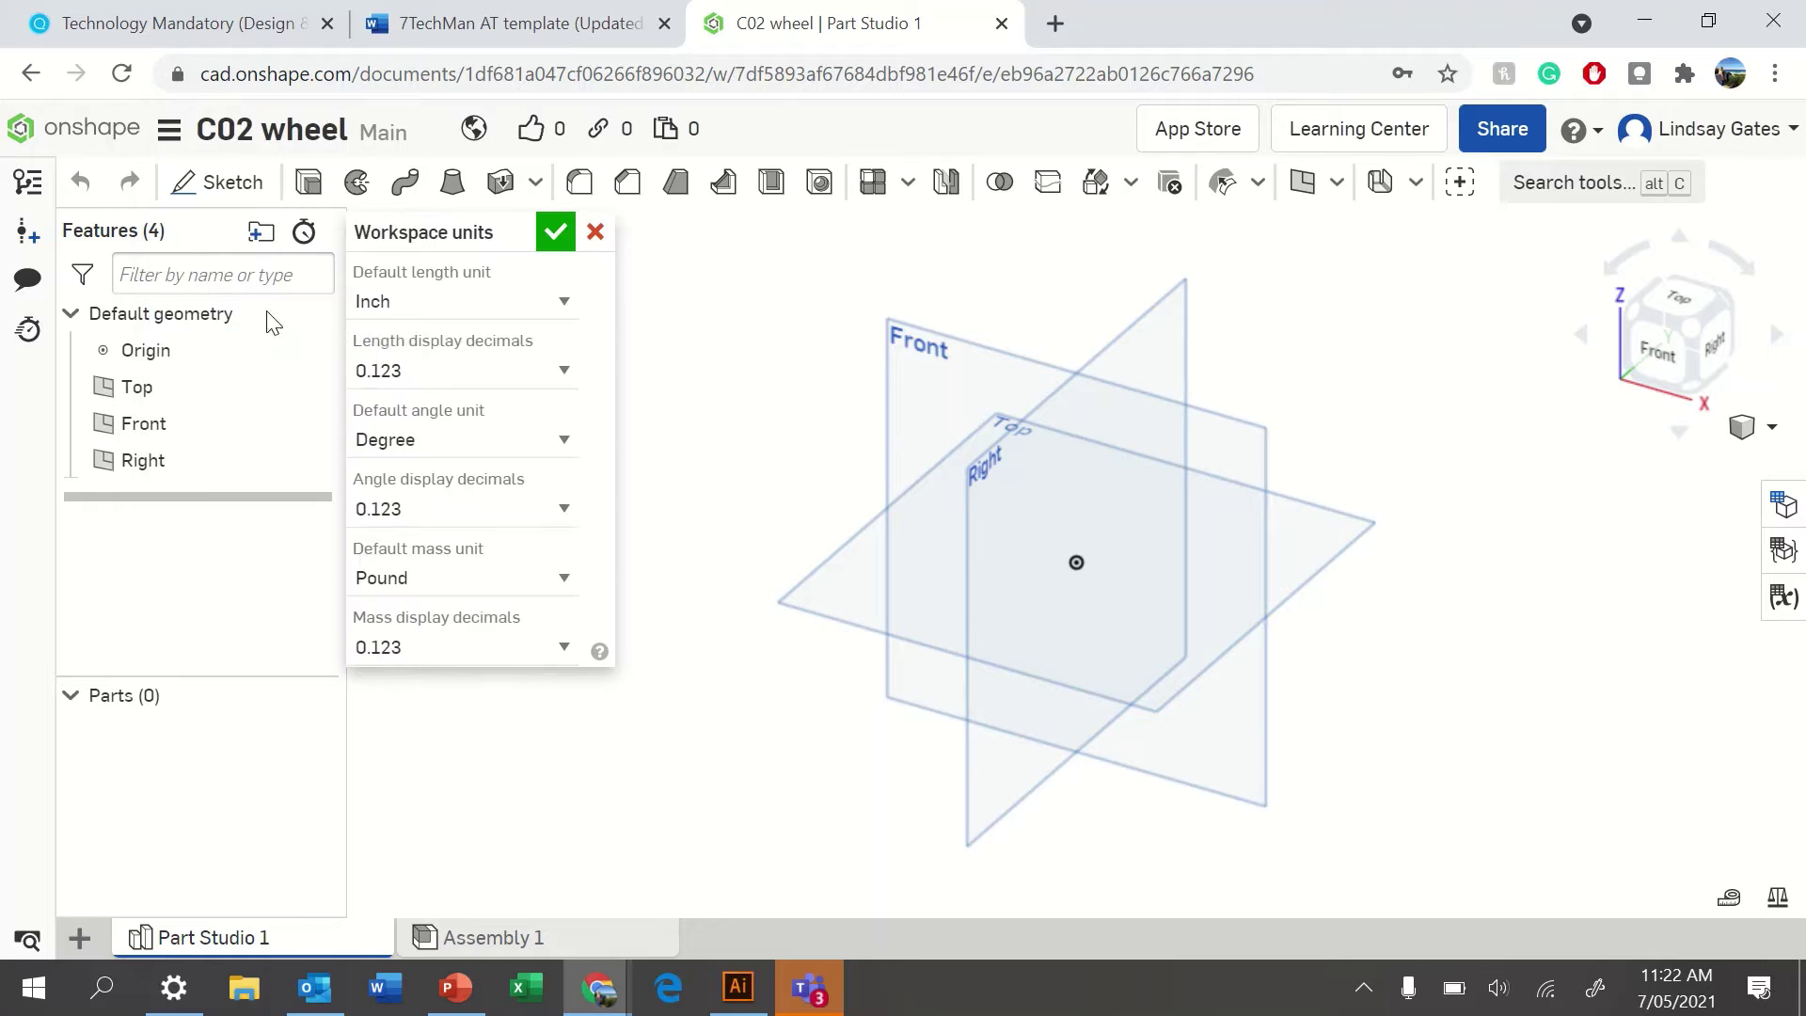
{"action": "left_click", "coordinate": [508, 313]}
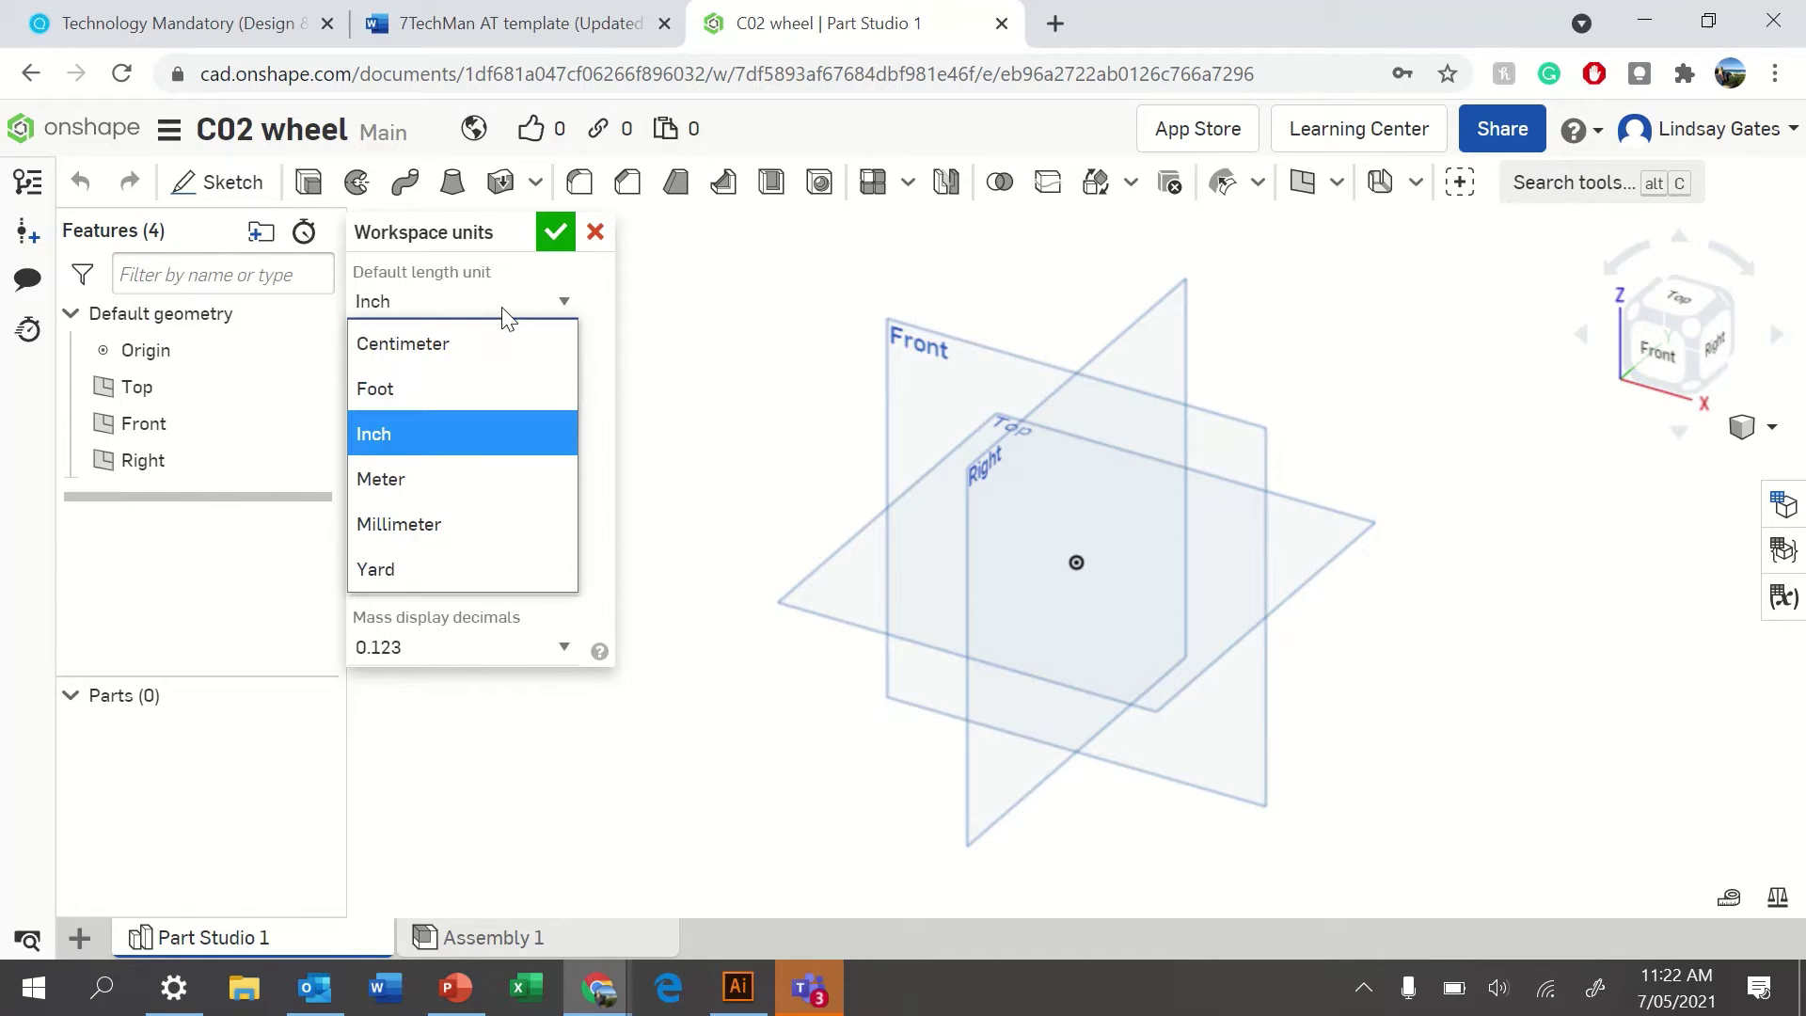
{"action": "left_click", "coordinate": [475, 520]}
{"action": "left_click", "coordinate": [553, 233]}
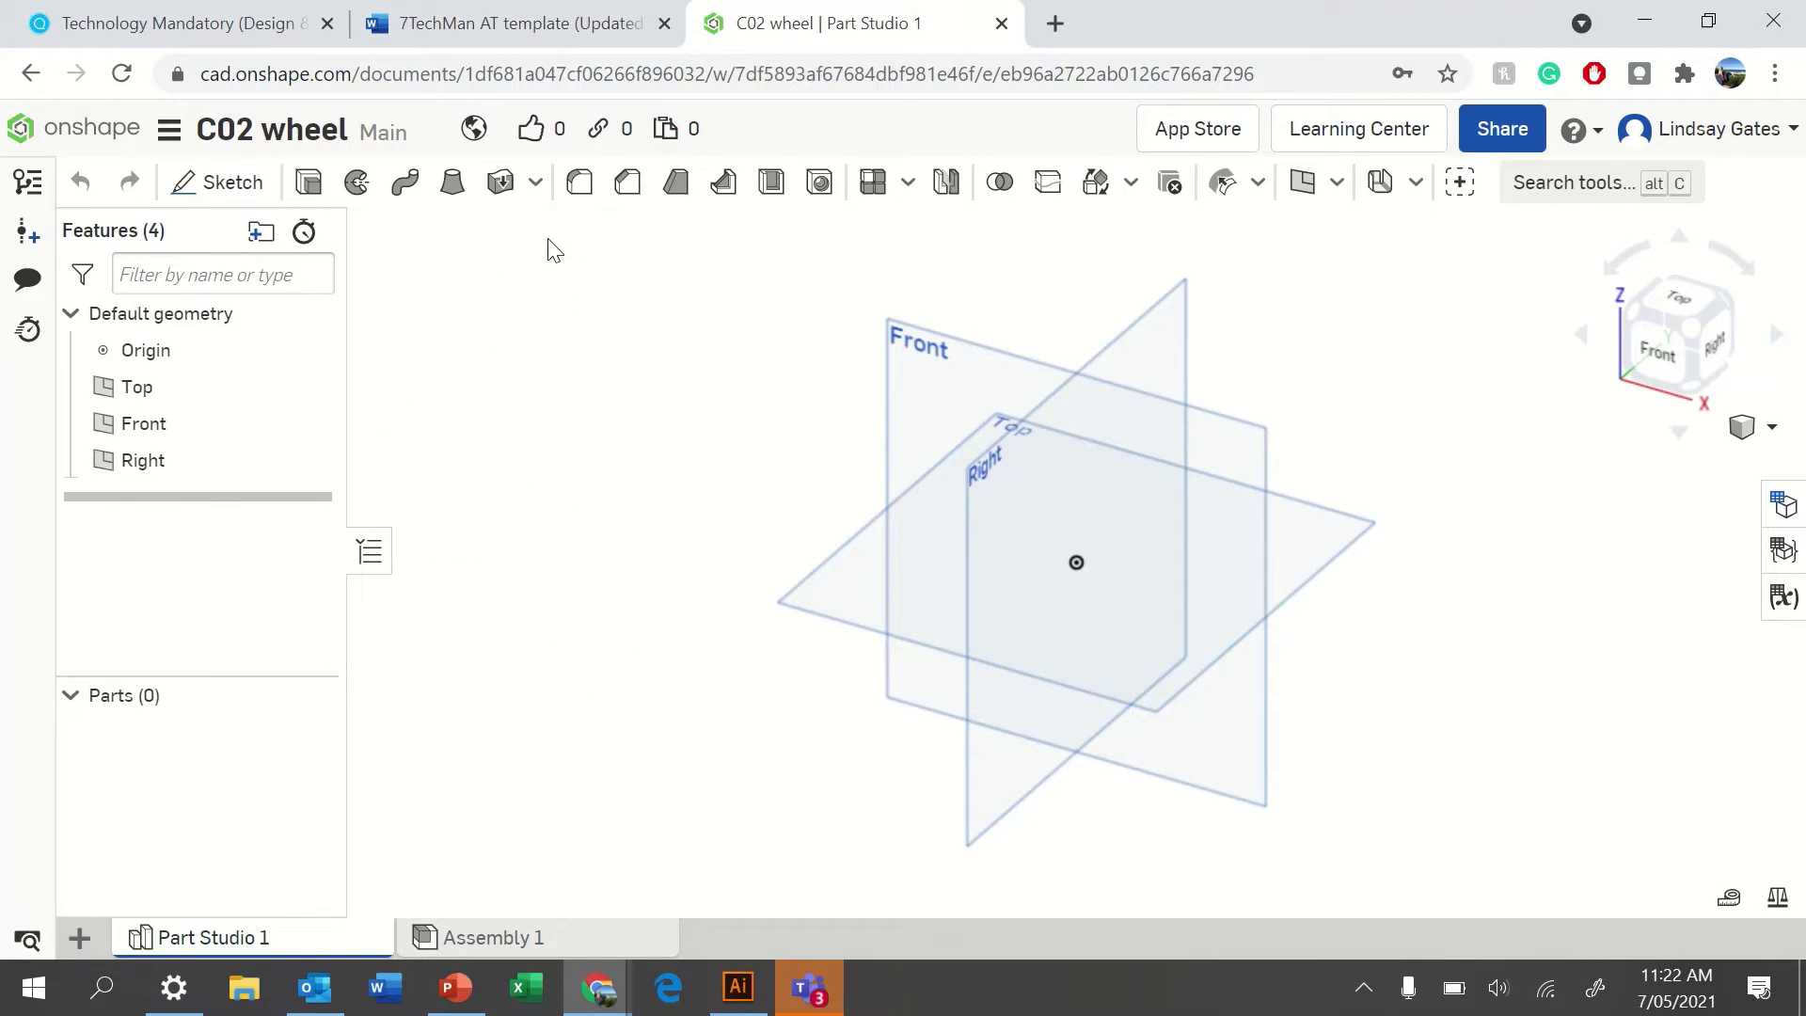
- Start a new sketch on the Top plane and view it from the top
{"action": "left_click", "coordinate": [238, 195]}
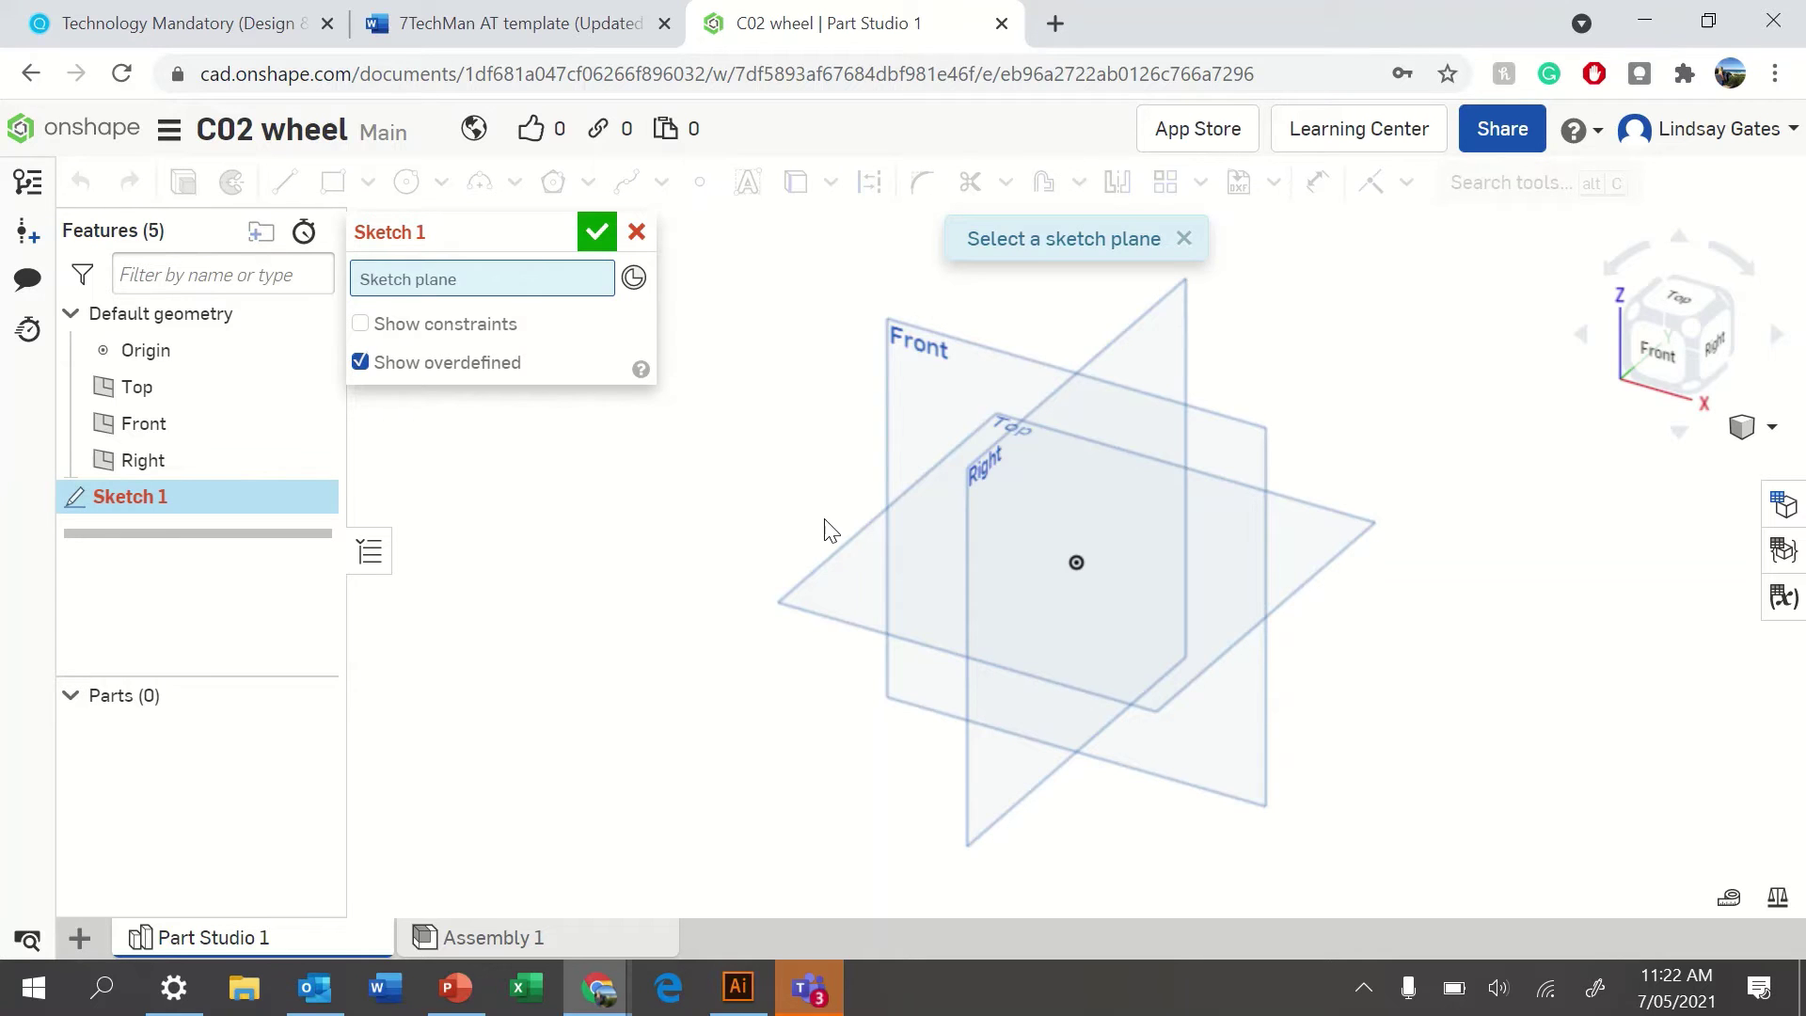
{"action": "left_click", "coordinate": [845, 544]}
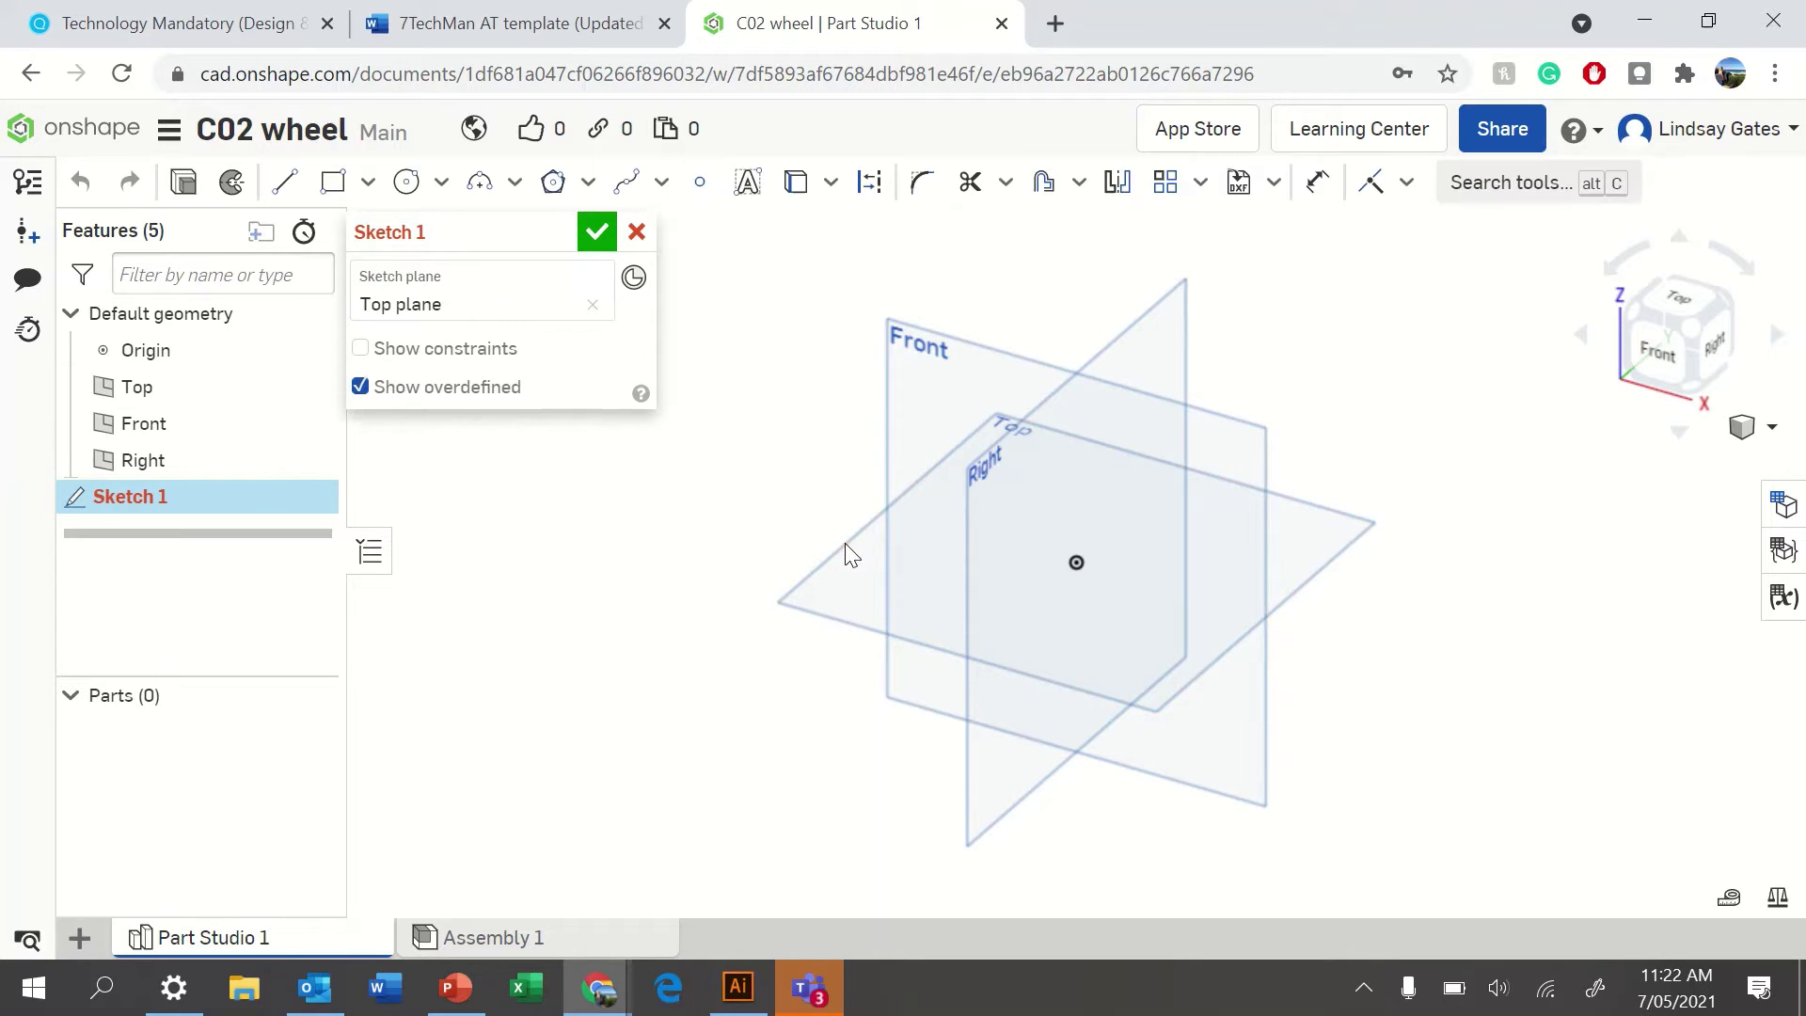
{"action": "left_click", "coordinate": [1678, 312]}
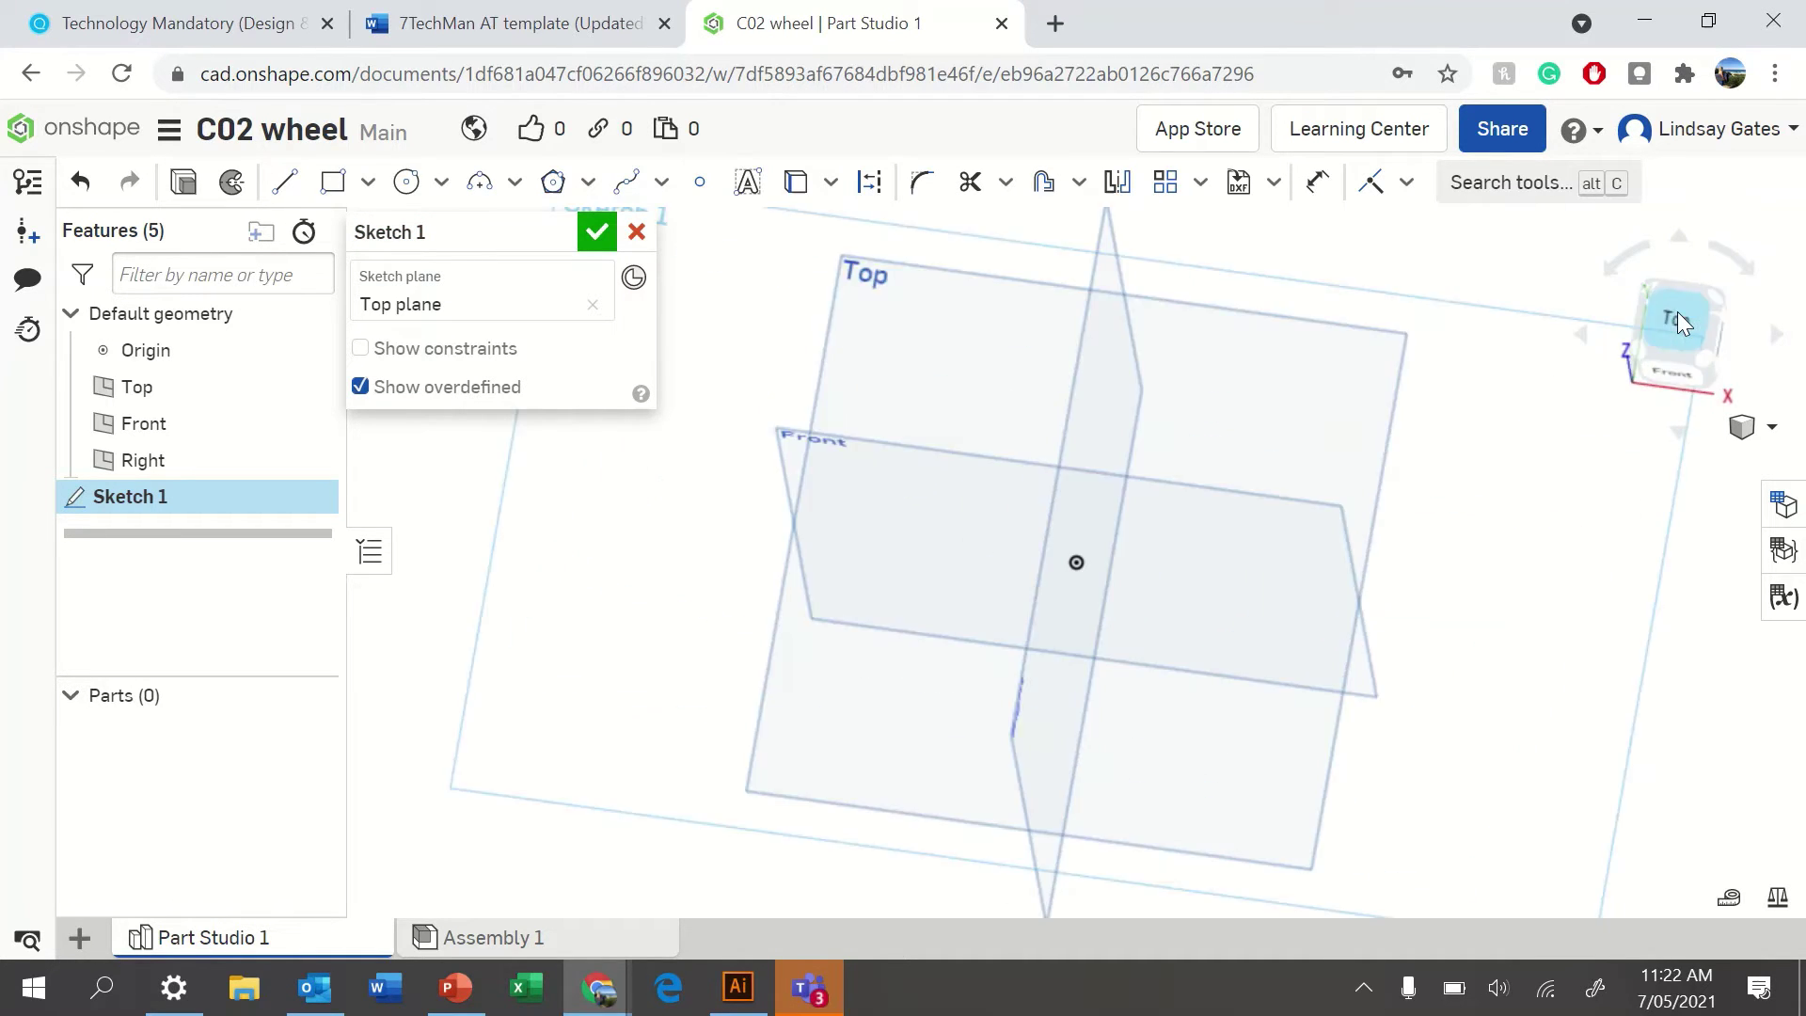
- Draw a centre-point circle above the origin with a 40 mm diameter
{"action": "left_click", "coordinate": [405, 188]}
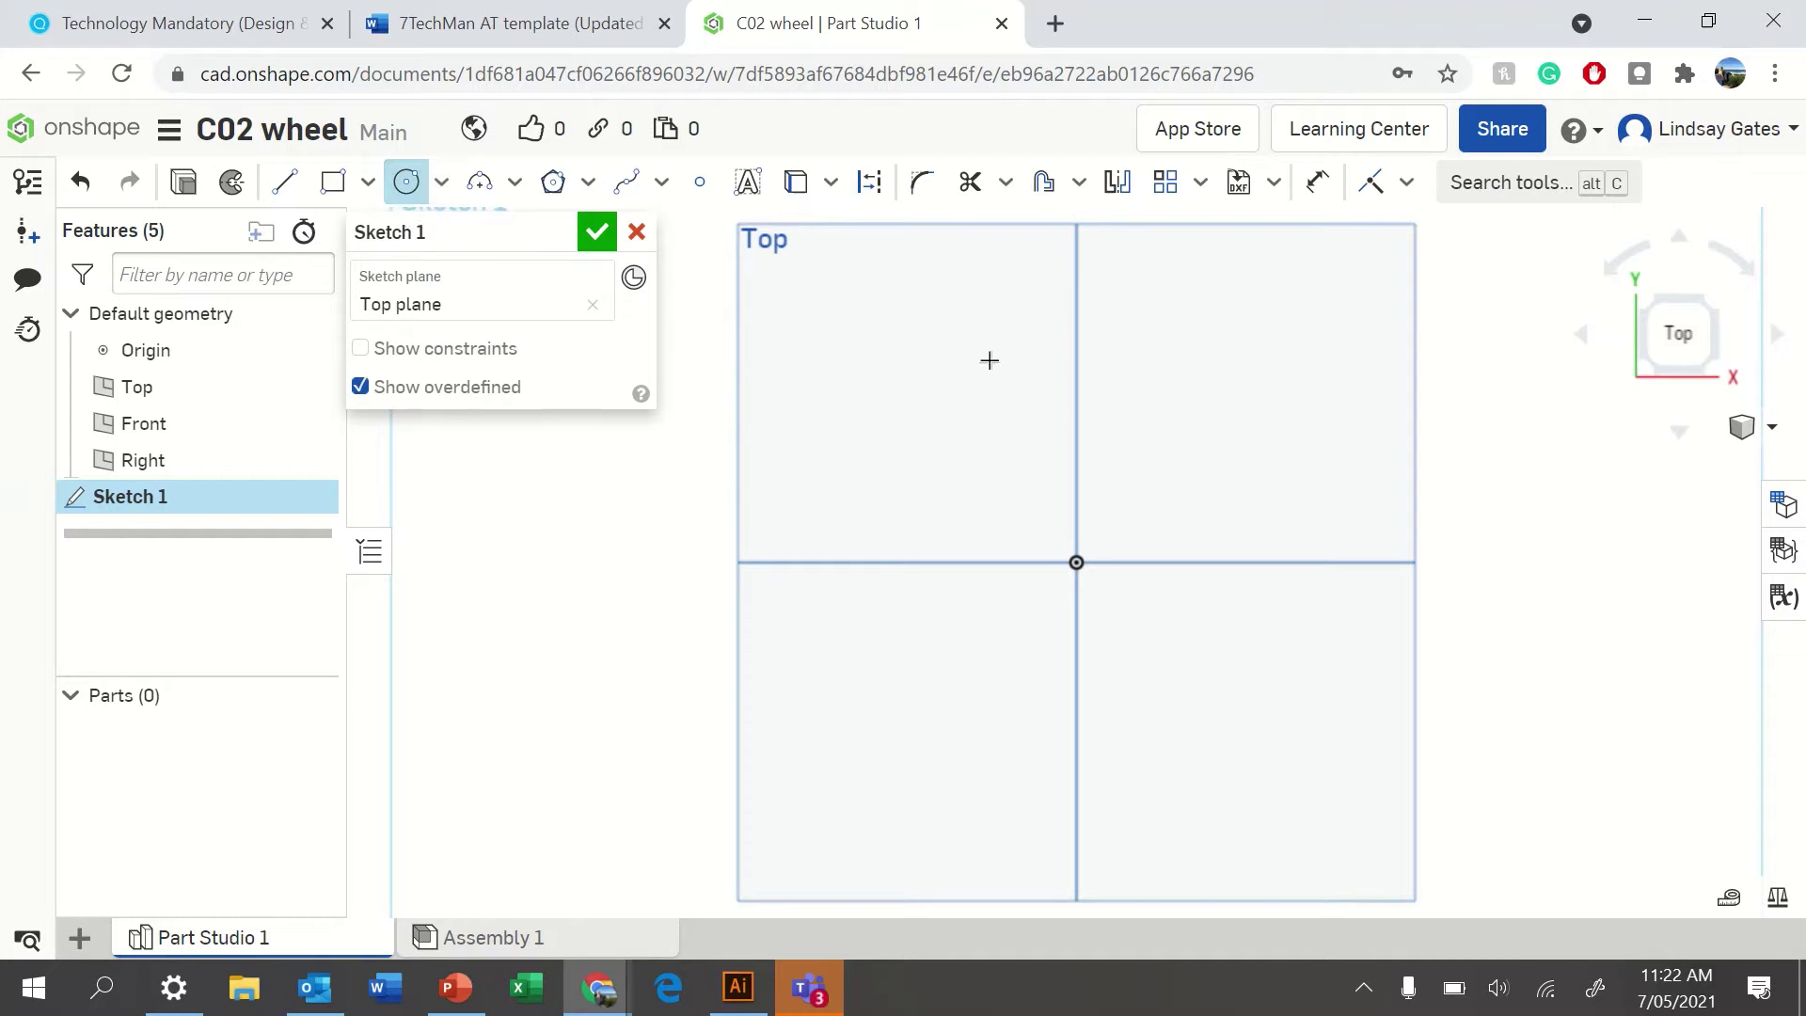
{"action": "left_click_drag", "start_coordinate": [989, 360], "coordinate": [984, 422]}
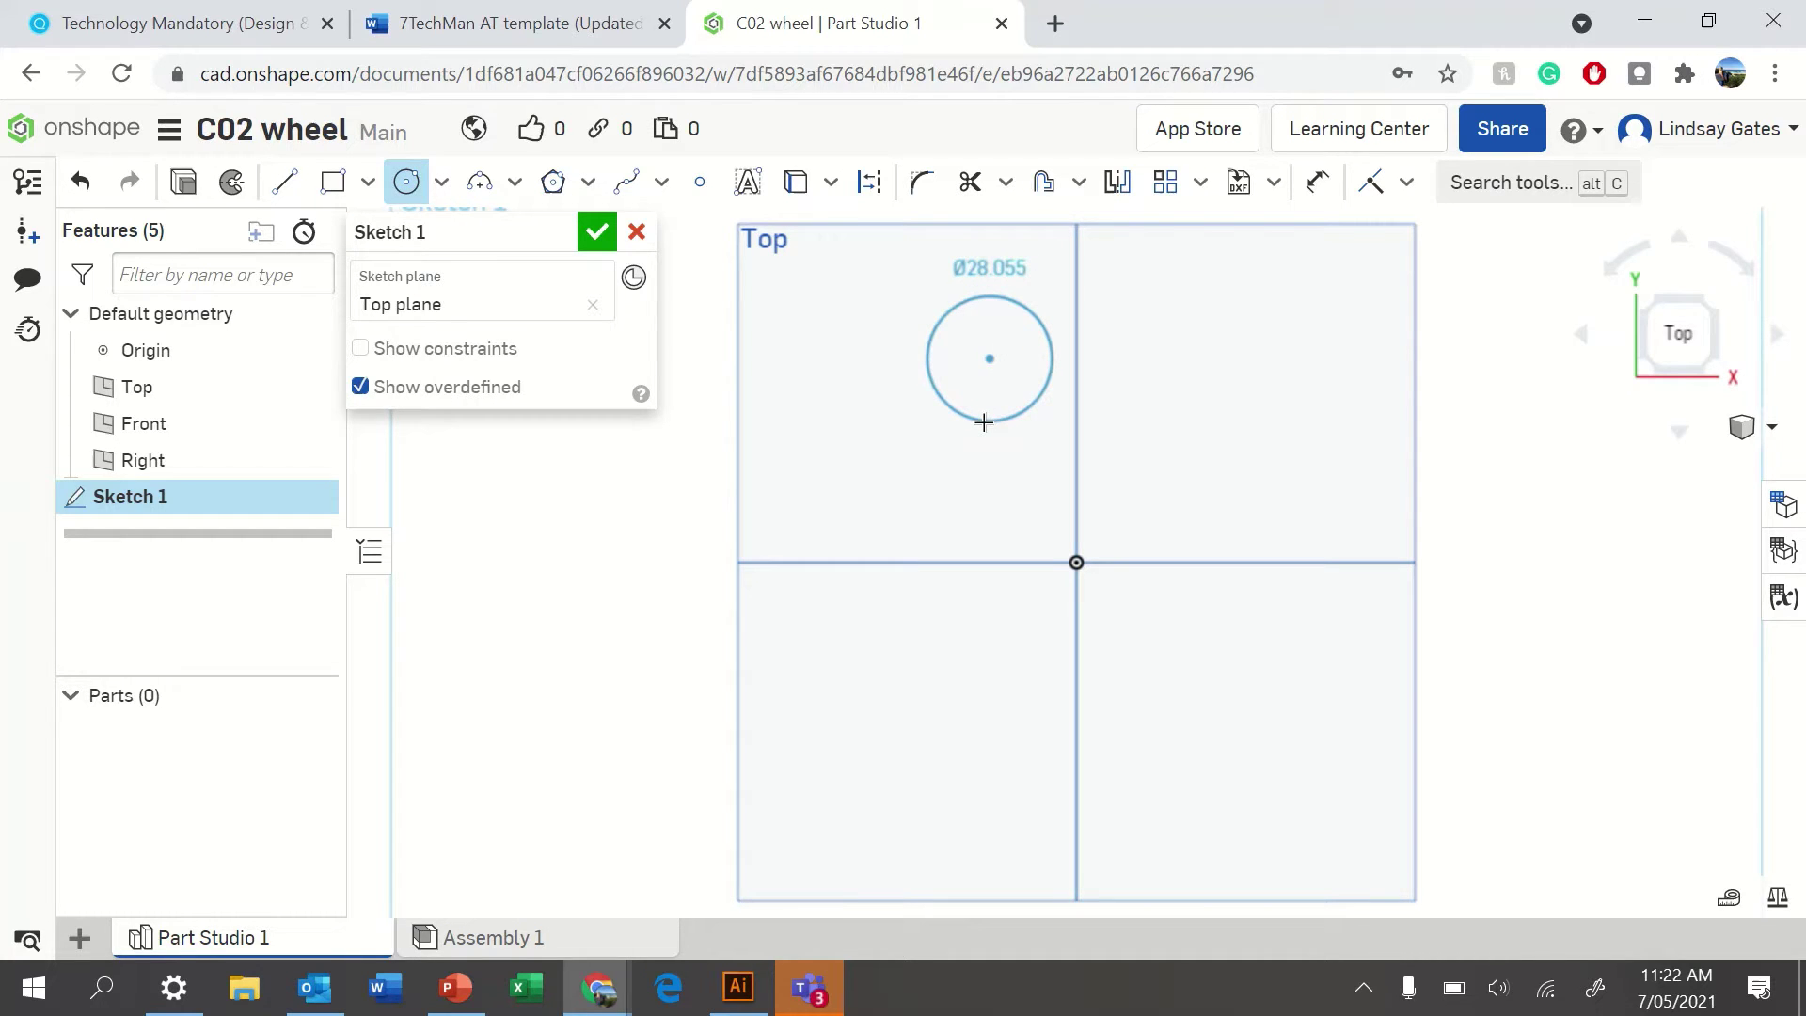
{"action": "left_click", "coordinate": [984, 422]}
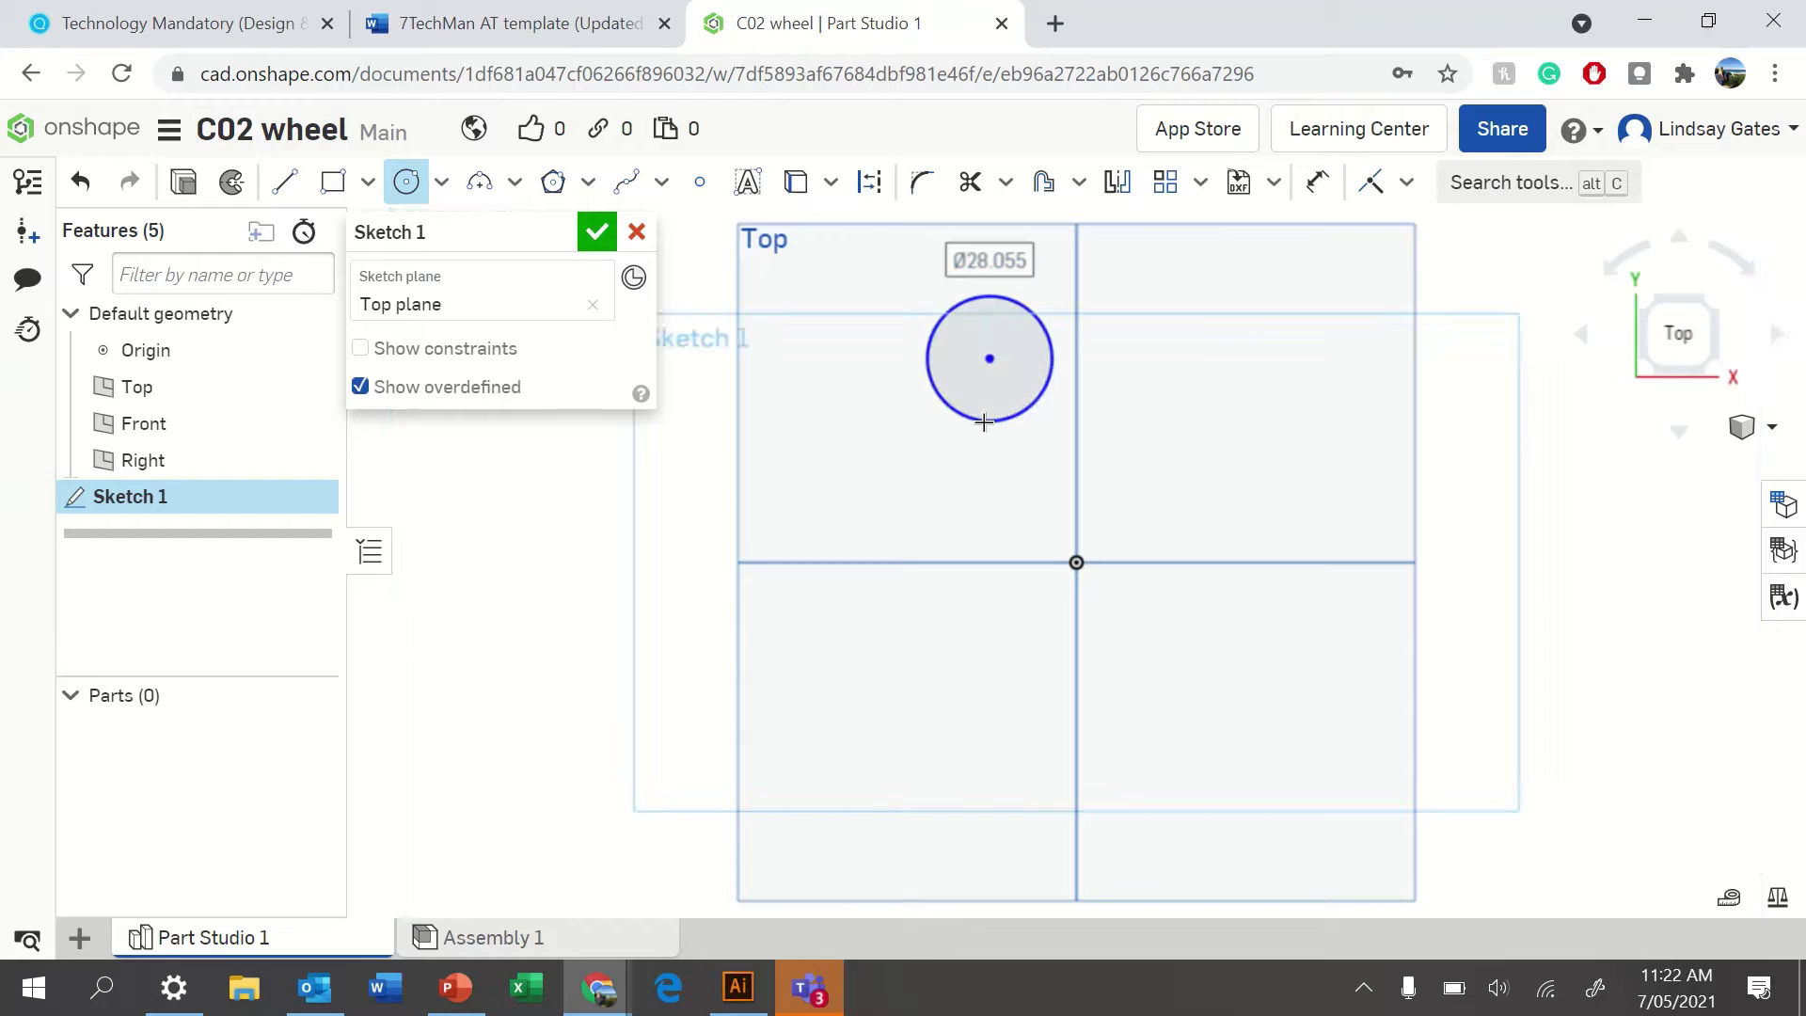
{"action": "type", "text": "40"}
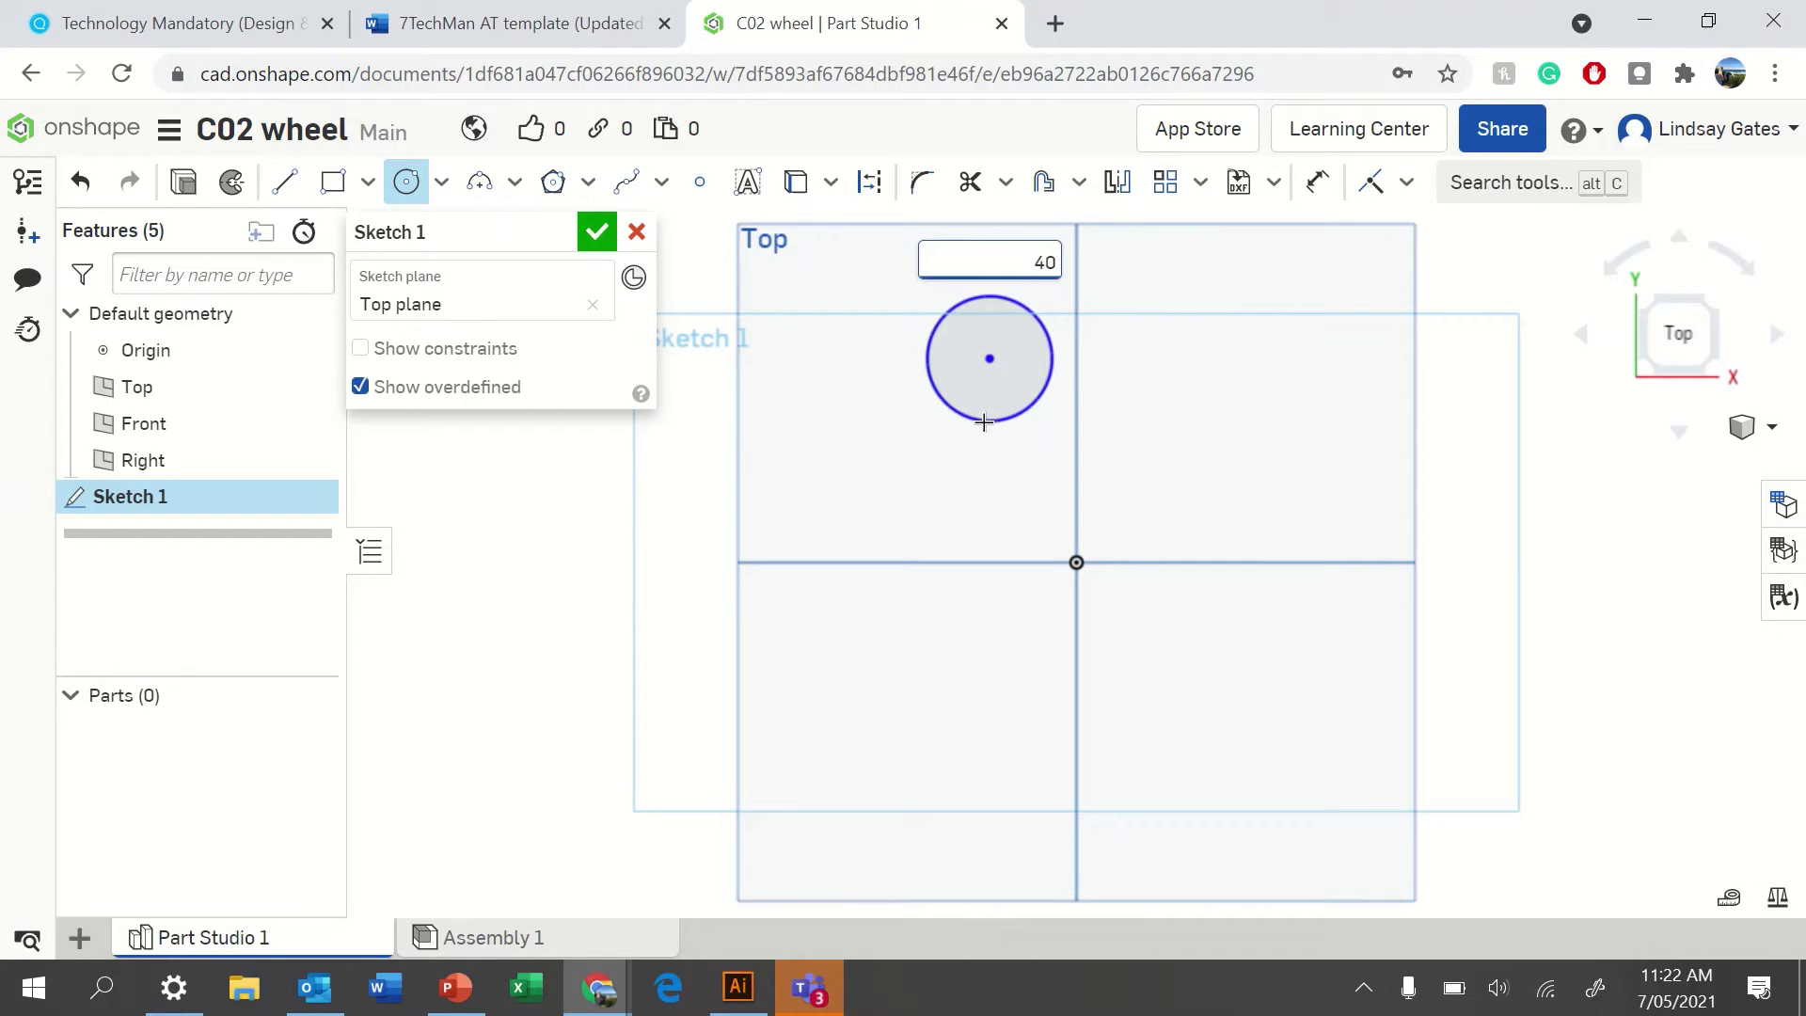
{"action": "key", "text": "Return"}
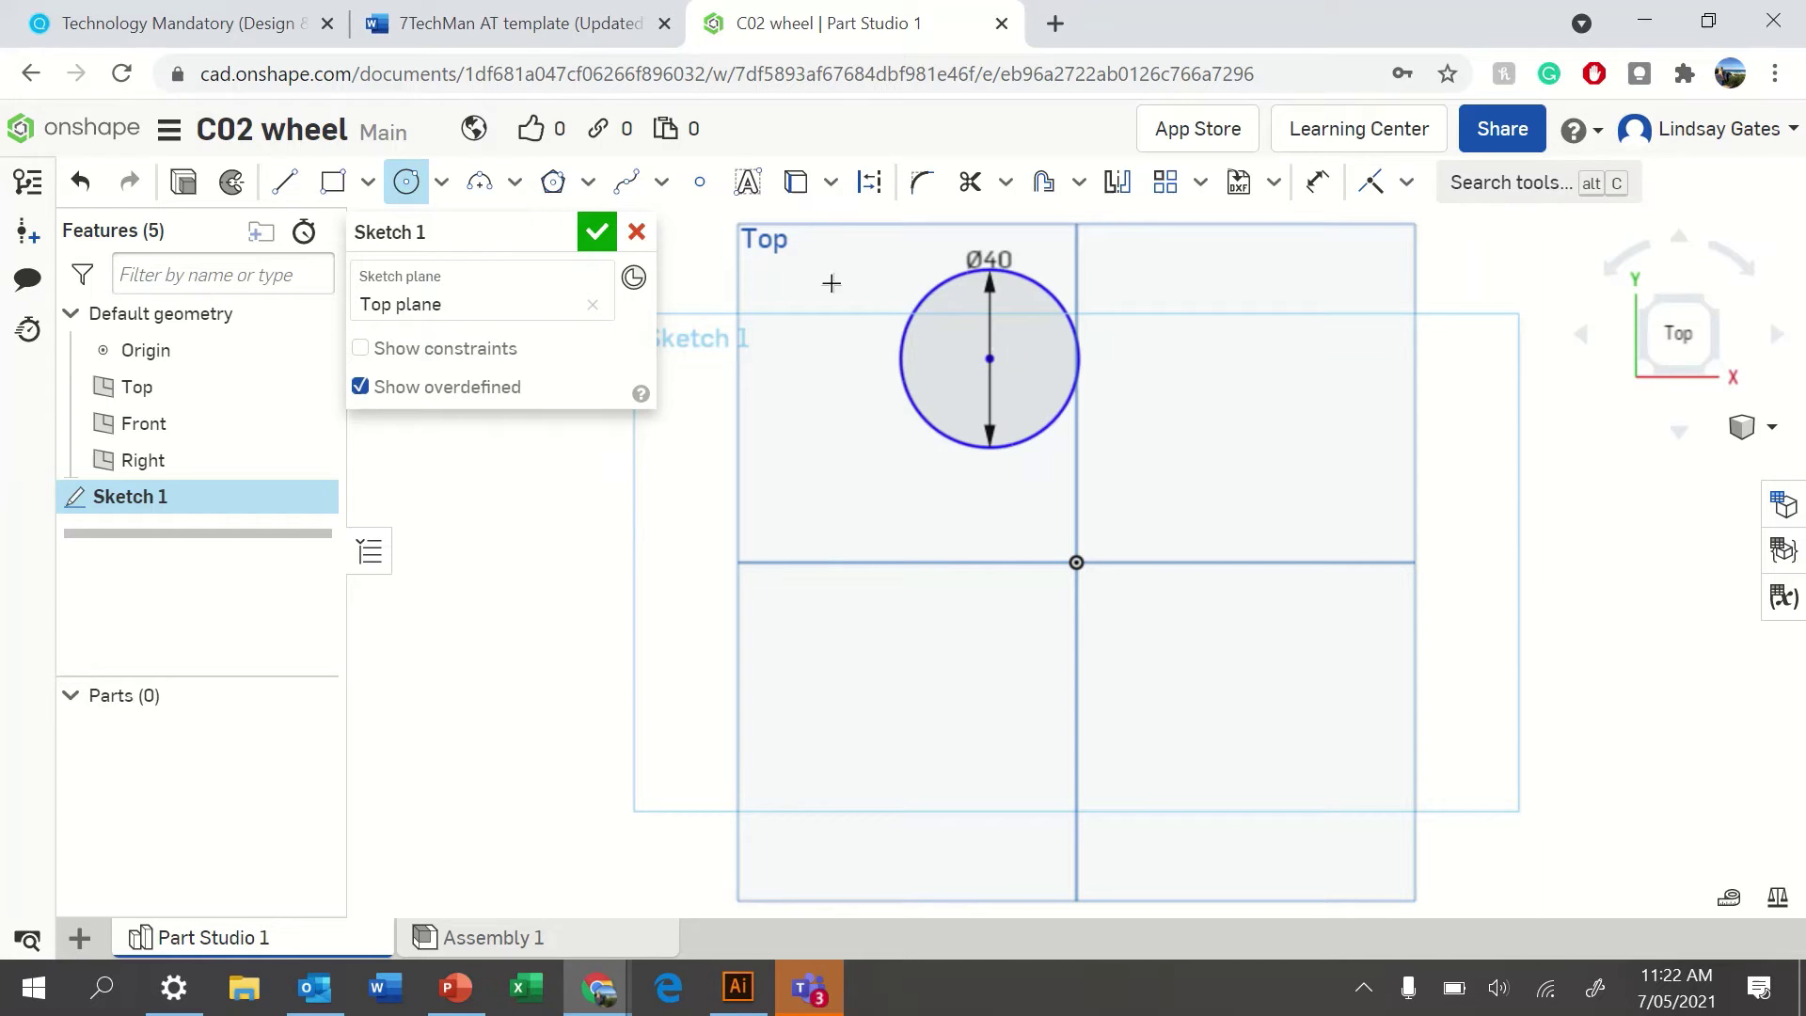
- Add concentric circles of 35 and 3 mm diameter at the same centre
{"action": "left_click", "coordinate": [961, 388]}
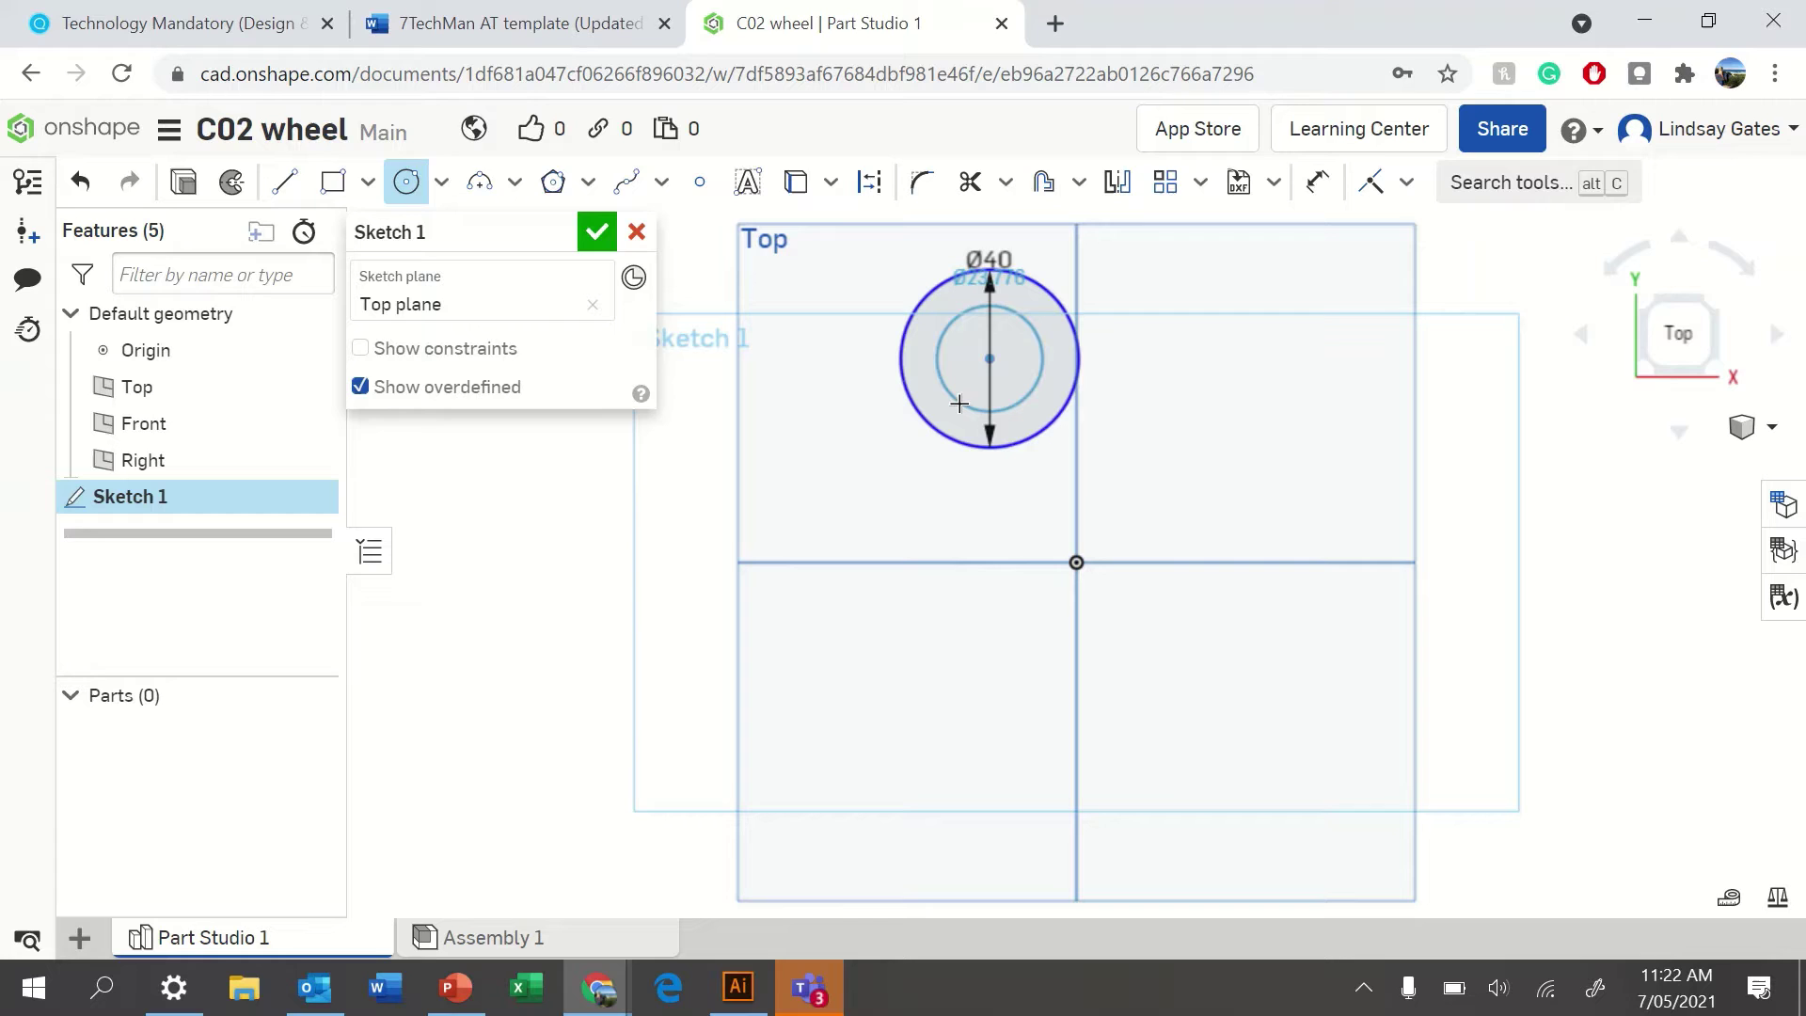
{"action": "left_click", "coordinate": [959, 403]}
{"action": "type", "text": "35"}
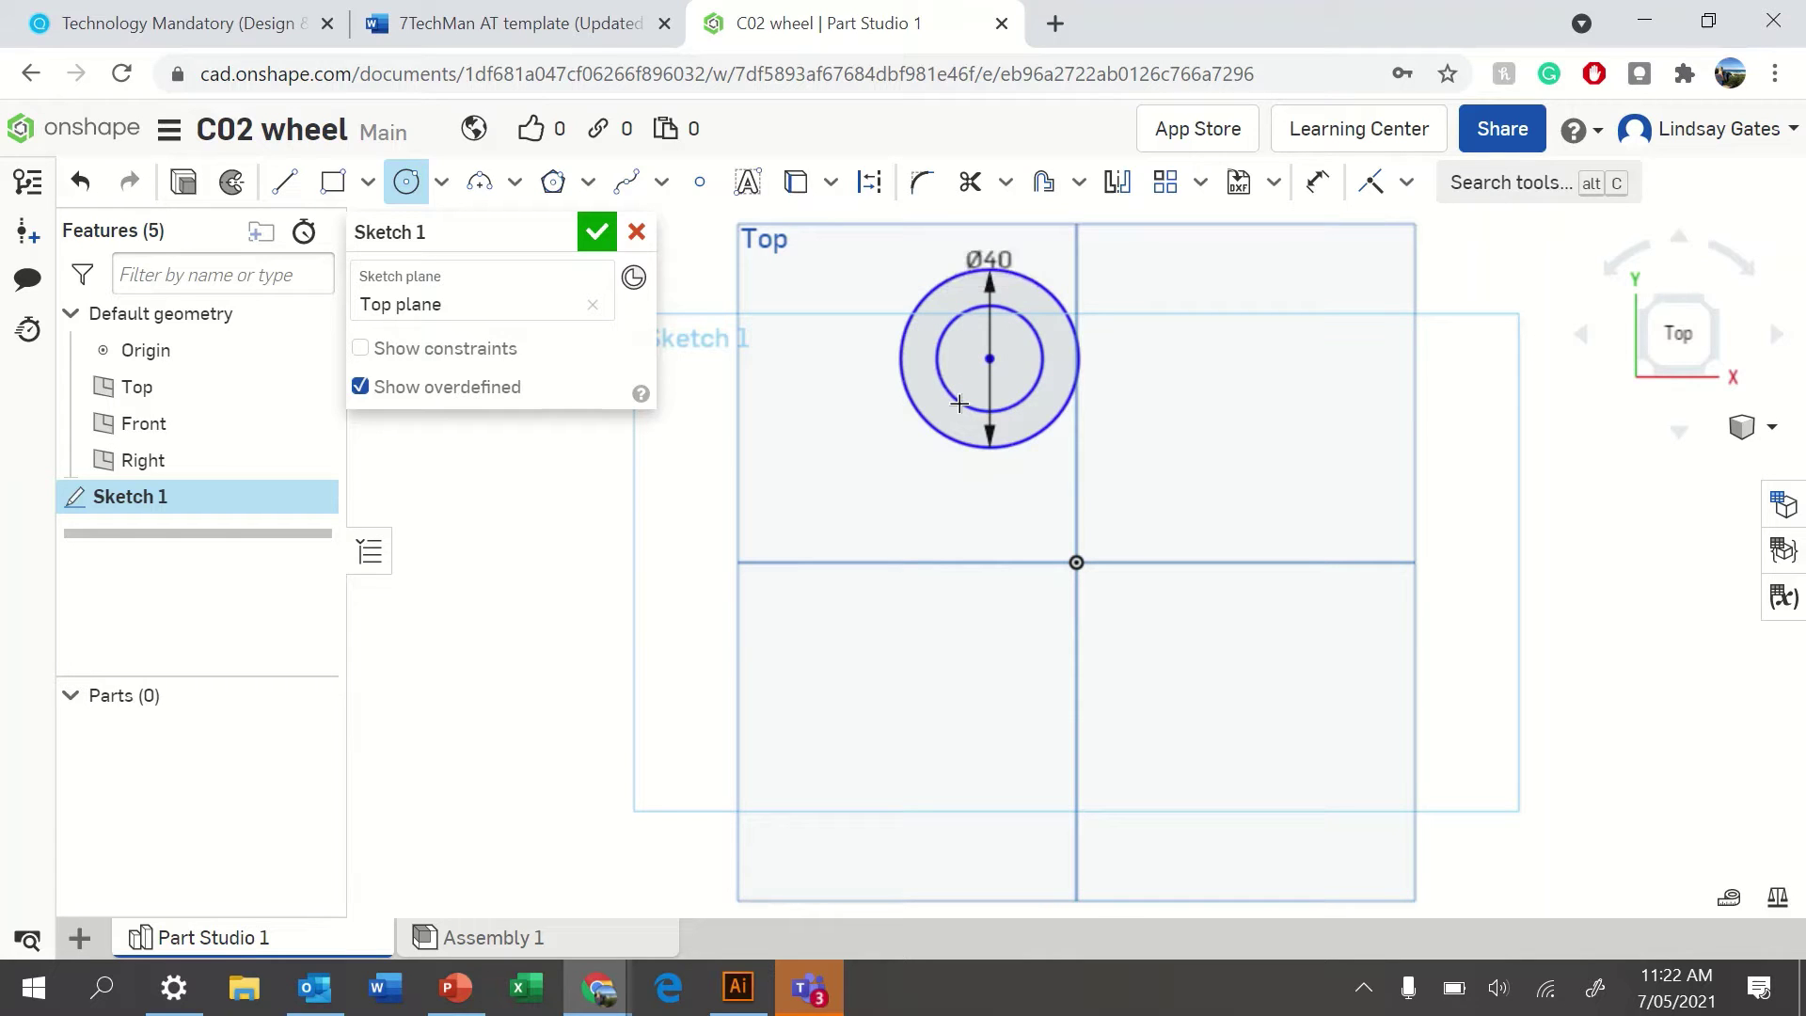
{"action": "key", "text": "Return"}
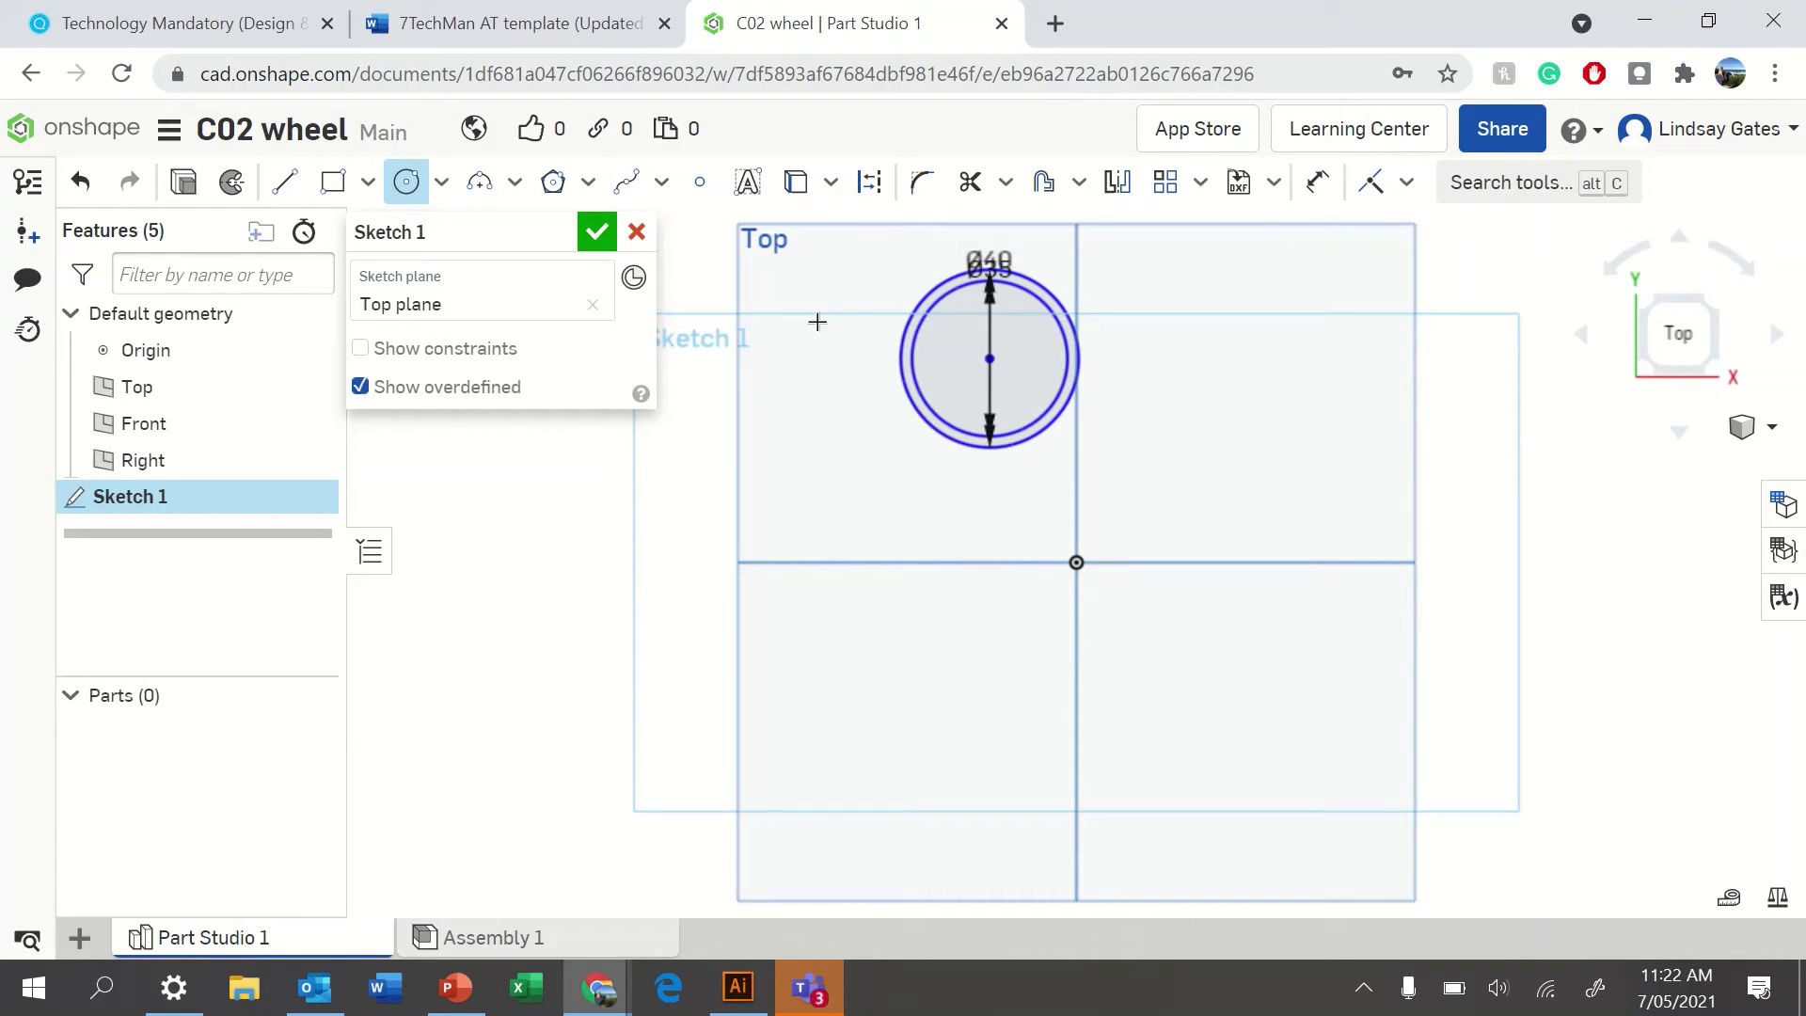
{"action": "left_click", "coordinate": [991, 356]}
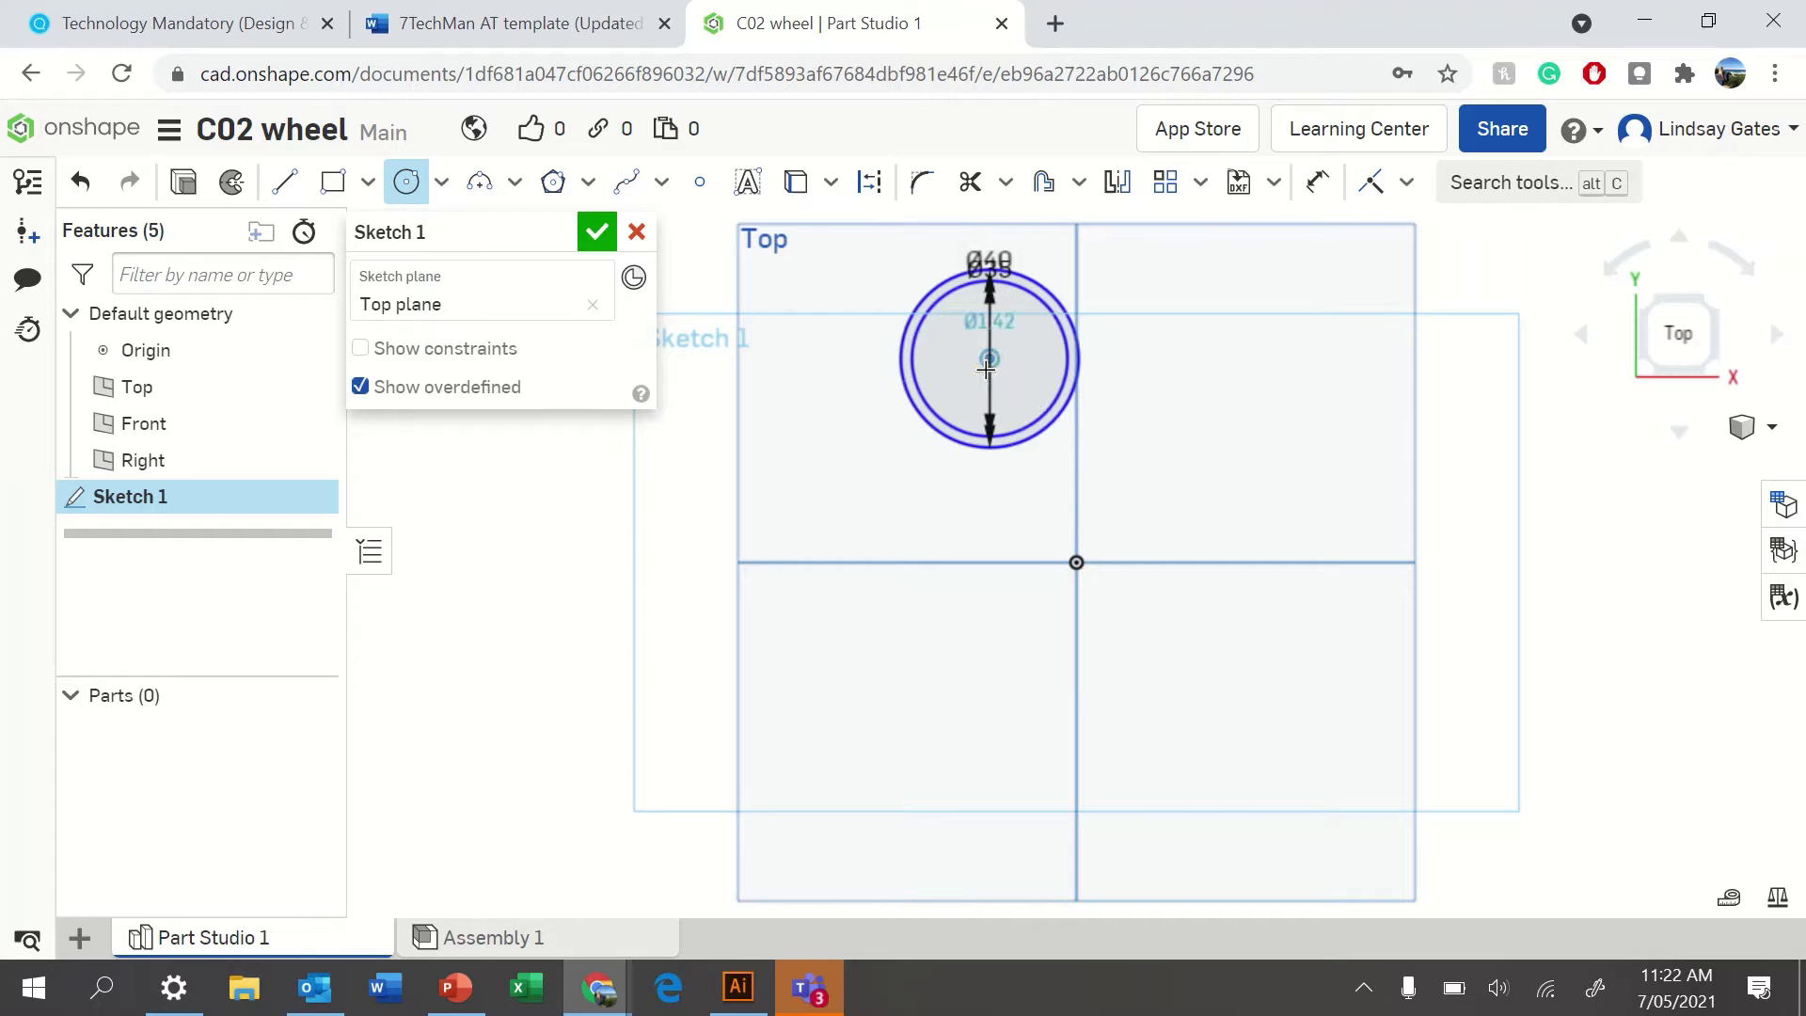
{"action": "left_click", "coordinate": [986, 369]}
{"action": "type", "text": "3"}
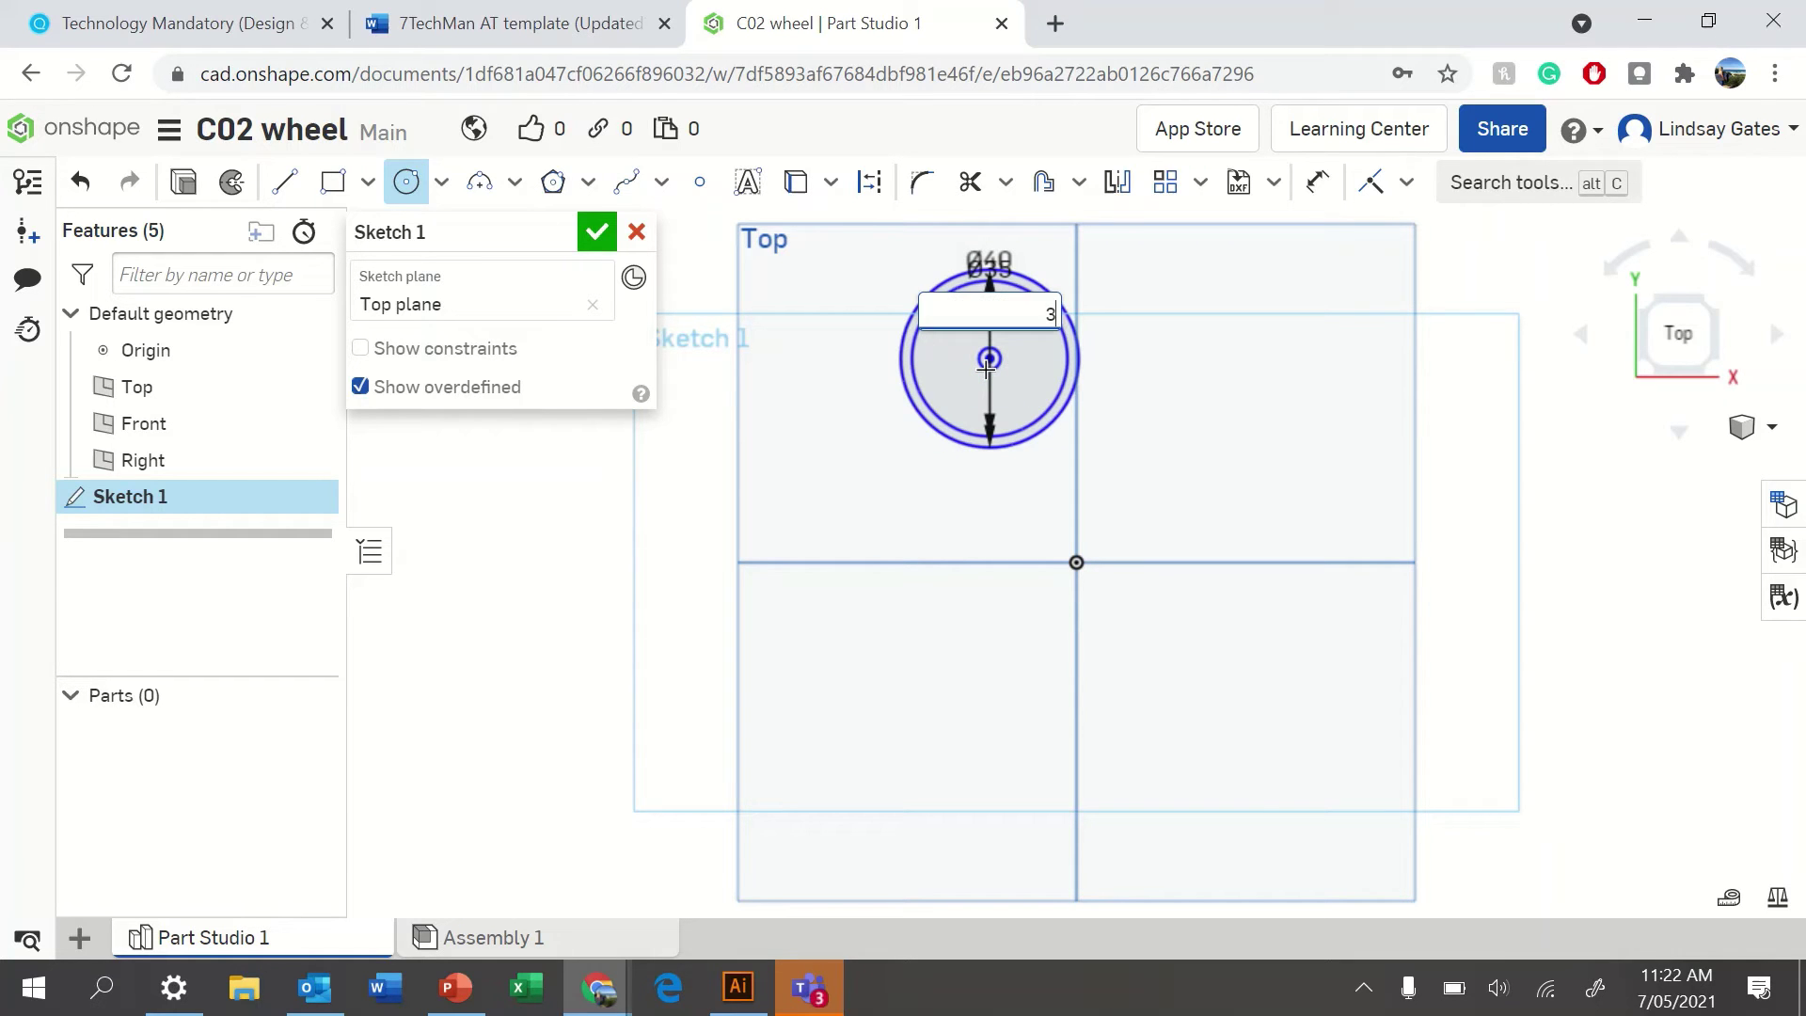
{"action": "key", "text": "Return"}
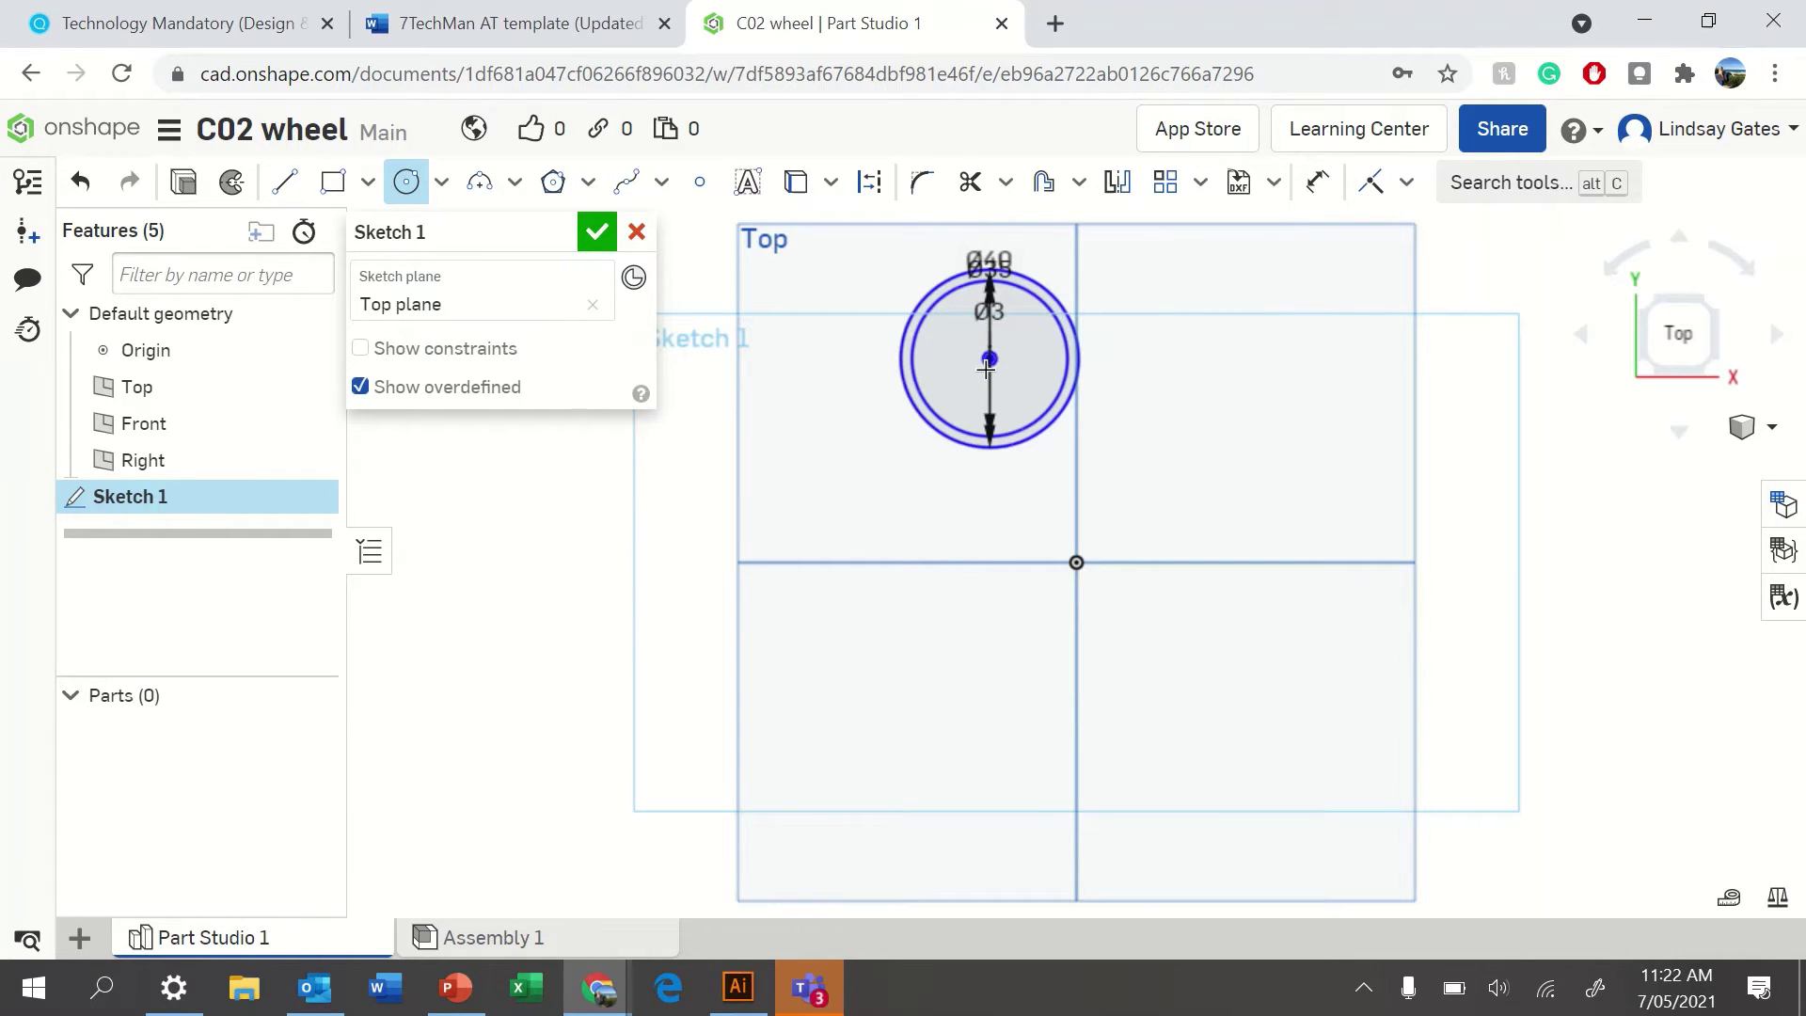
{"action": "scroll", "coordinate": [1111, 461], "scroll_direction": "up", "scroll_amount": 3, "text": "ctrl"}
{"action": "scroll", "coordinate": [1110, 461], "scroll_direction": "down", "scroll_amount": 3, "text": "ctrl"}
{"action": "scroll", "coordinate": [910, 271], "scroll_direction": "up", "scroll_amount": 5}
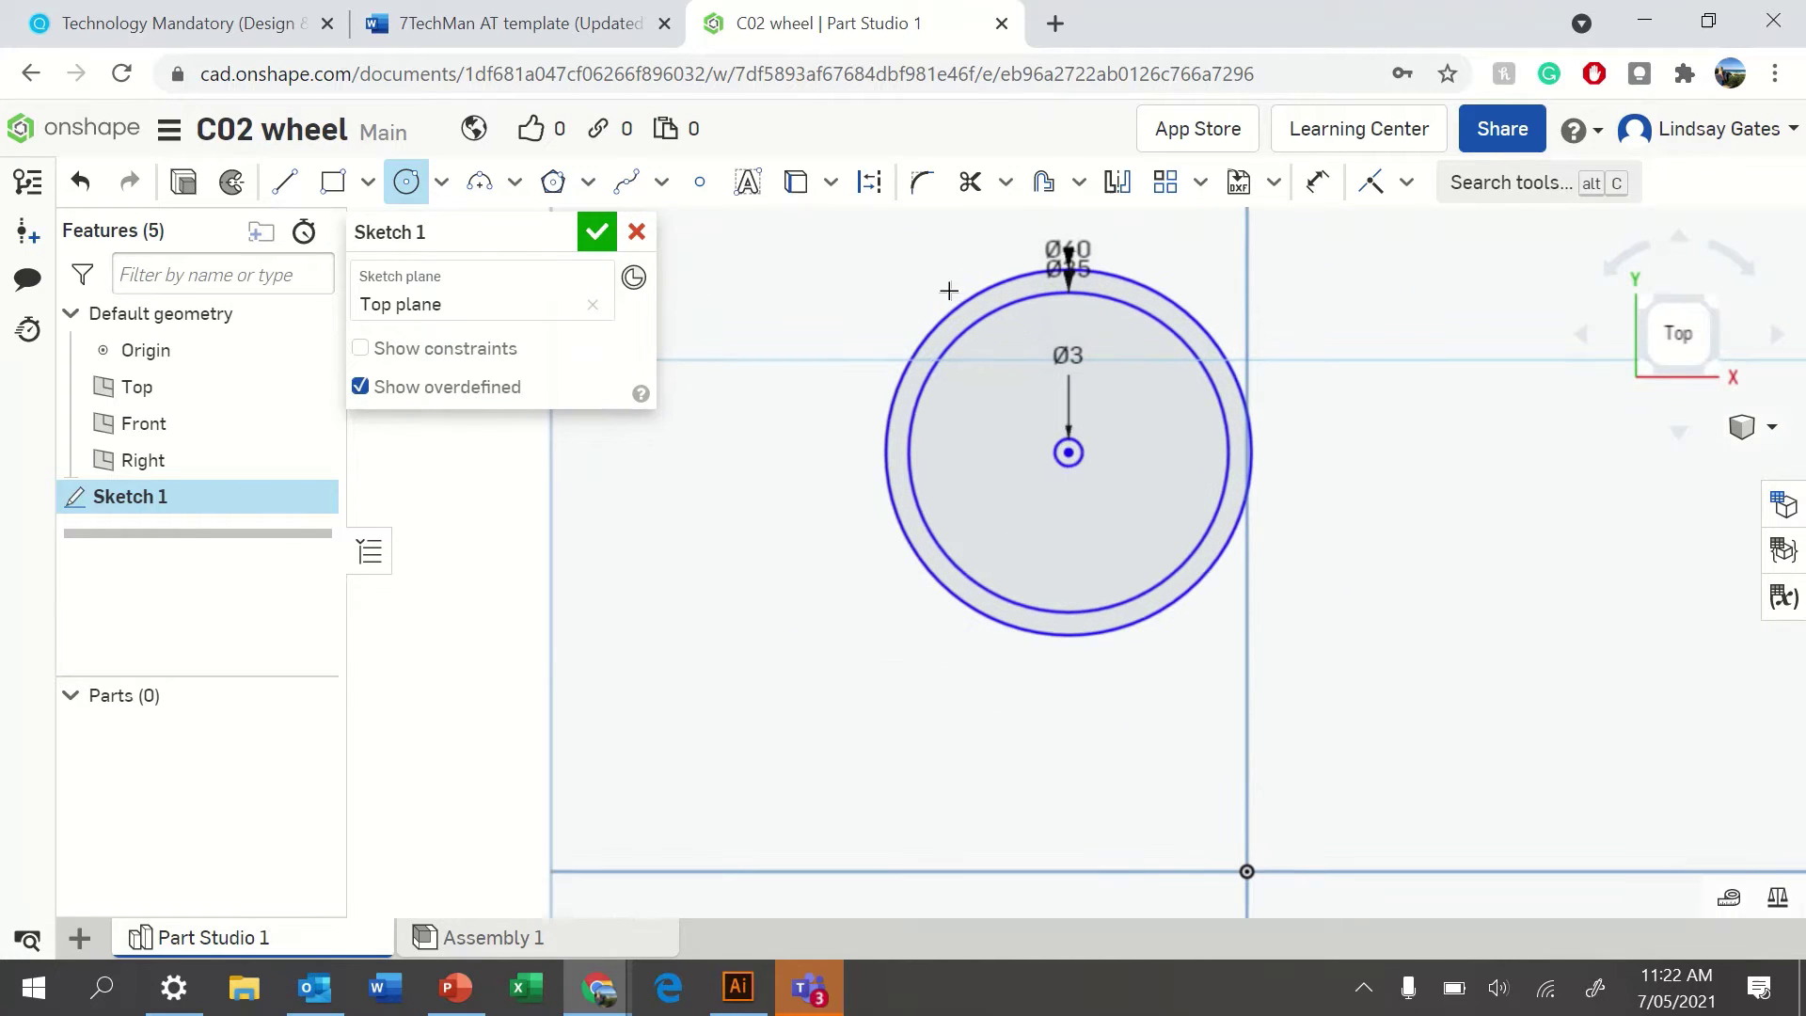
- Draw a tall and a wide centre-point rectangle from the wheel centre to the Ø35 circle
{"action": "left_click", "coordinate": [368, 181]}
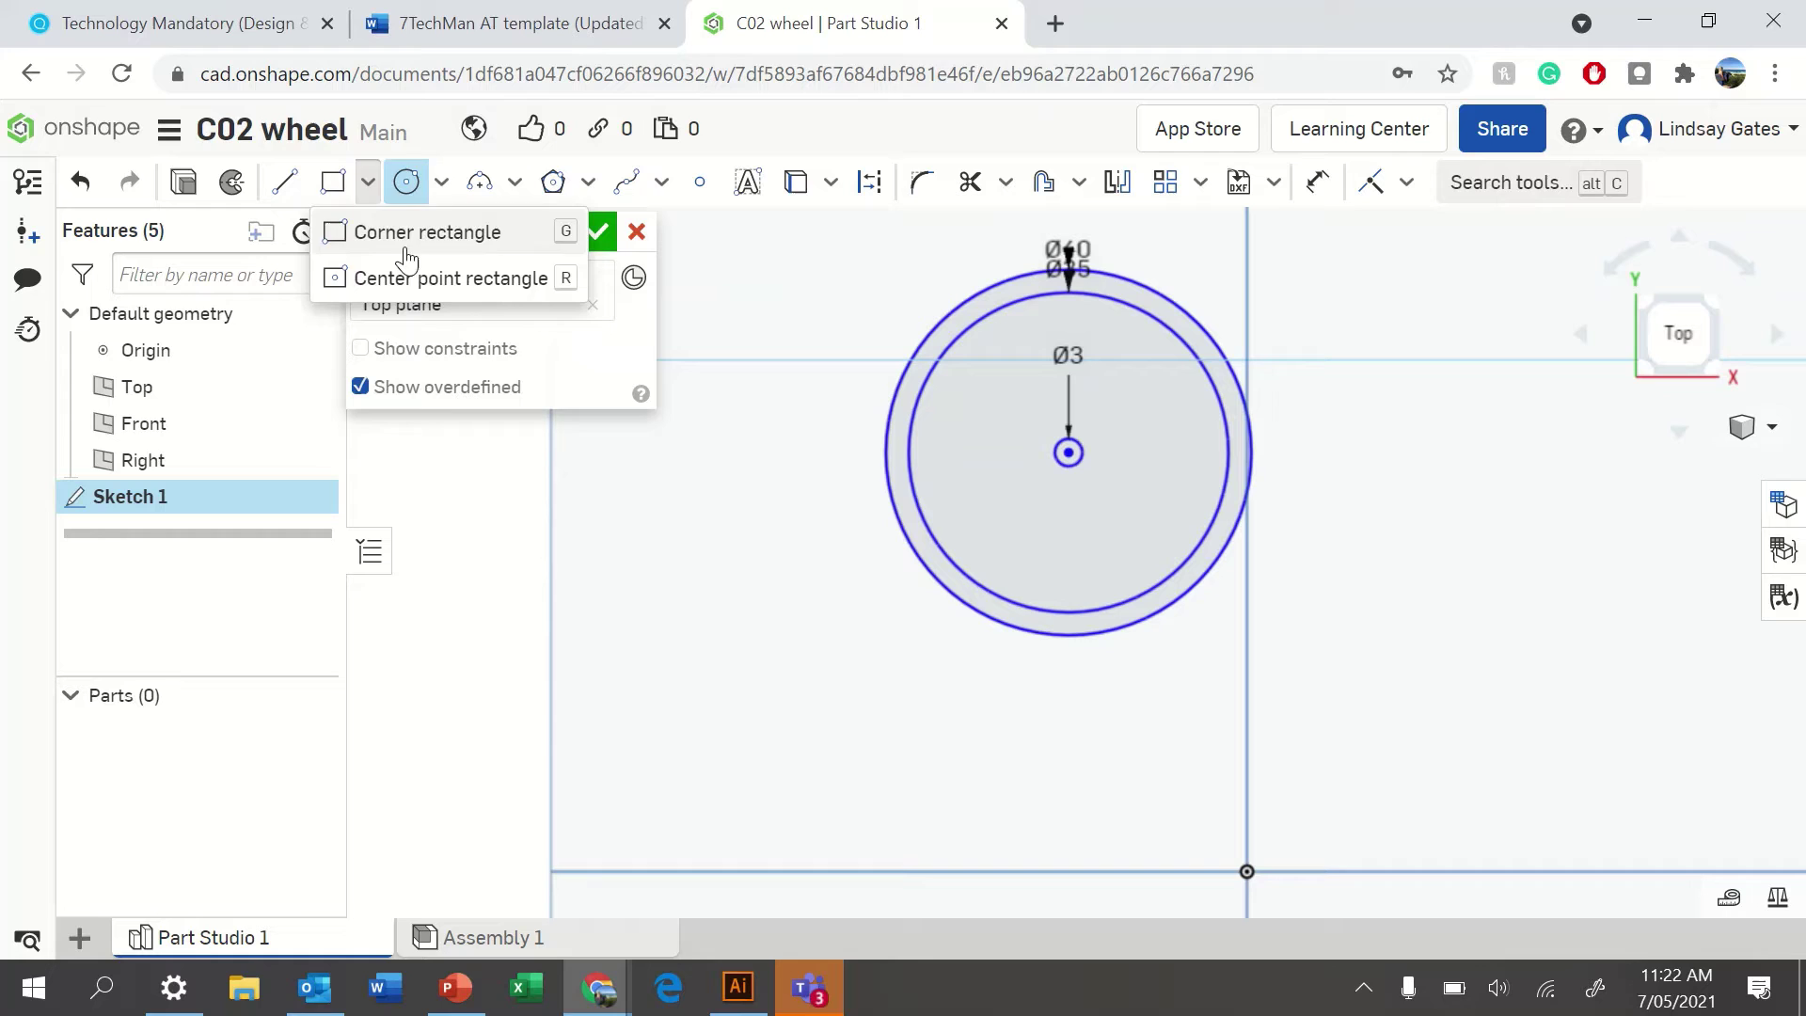
{"action": "left_click", "coordinate": [420, 280]}
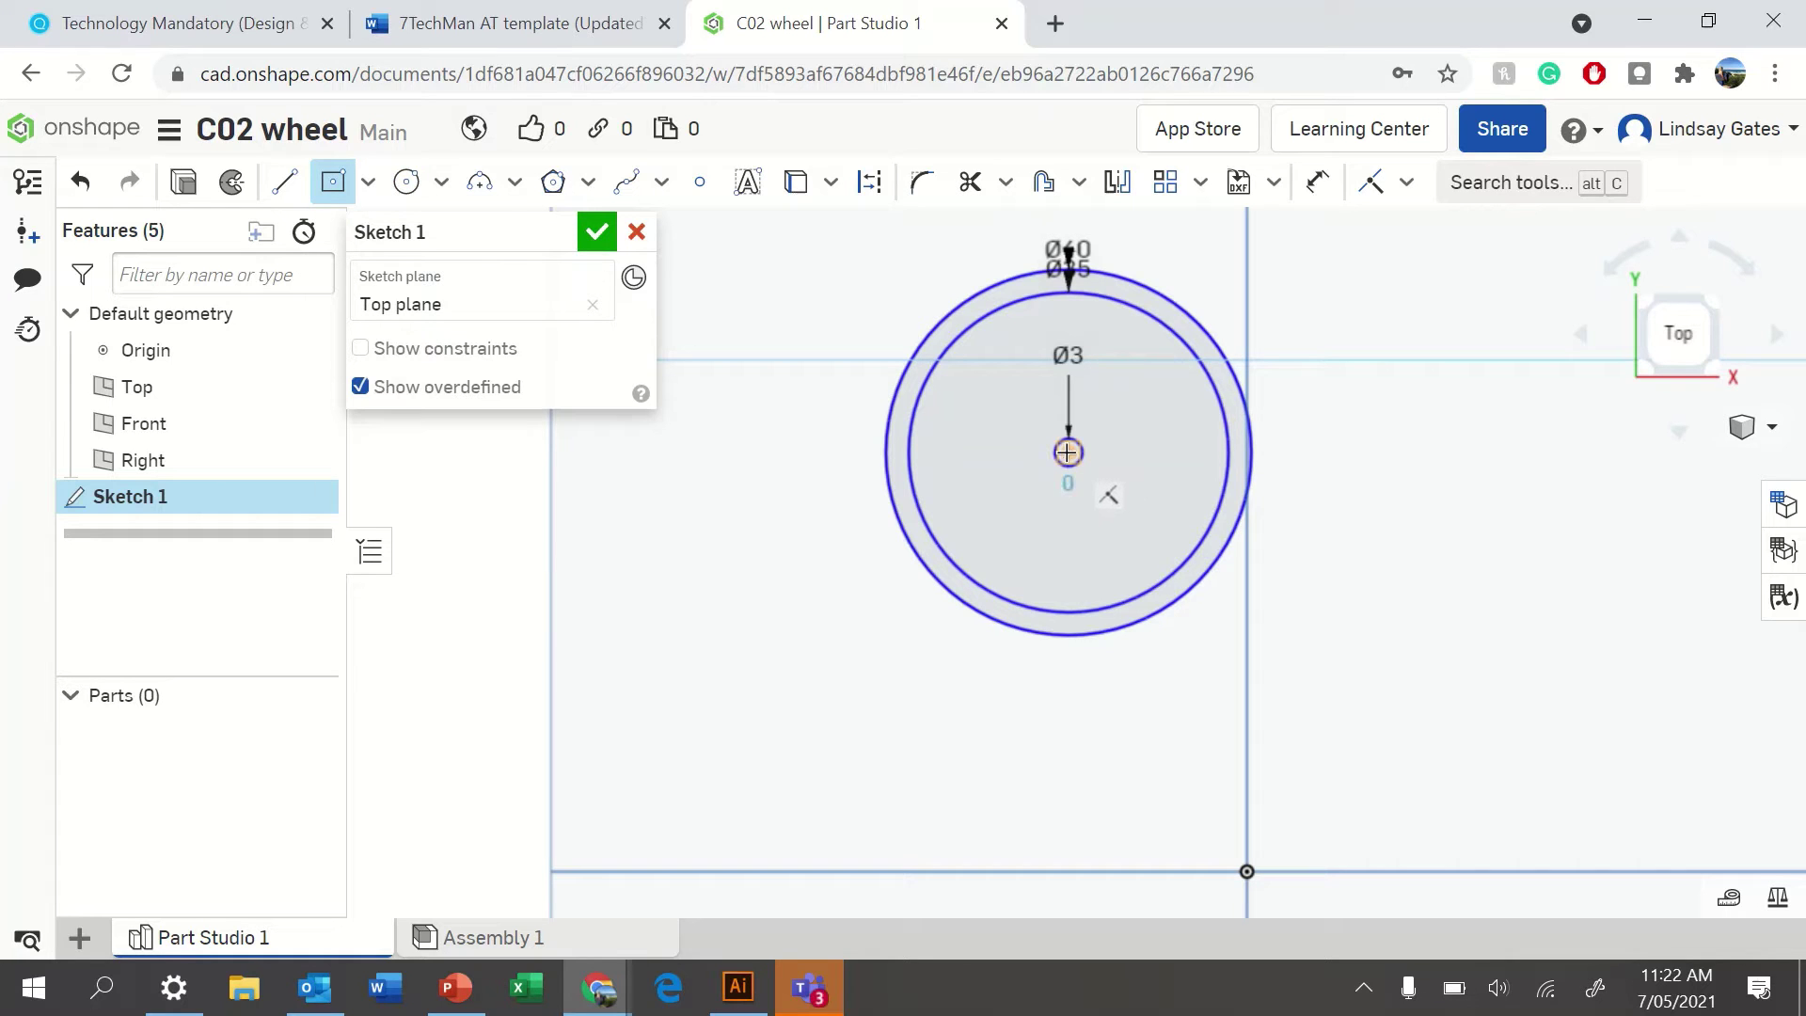
{"action": "left_click", "coordinate": [1067, 453]}
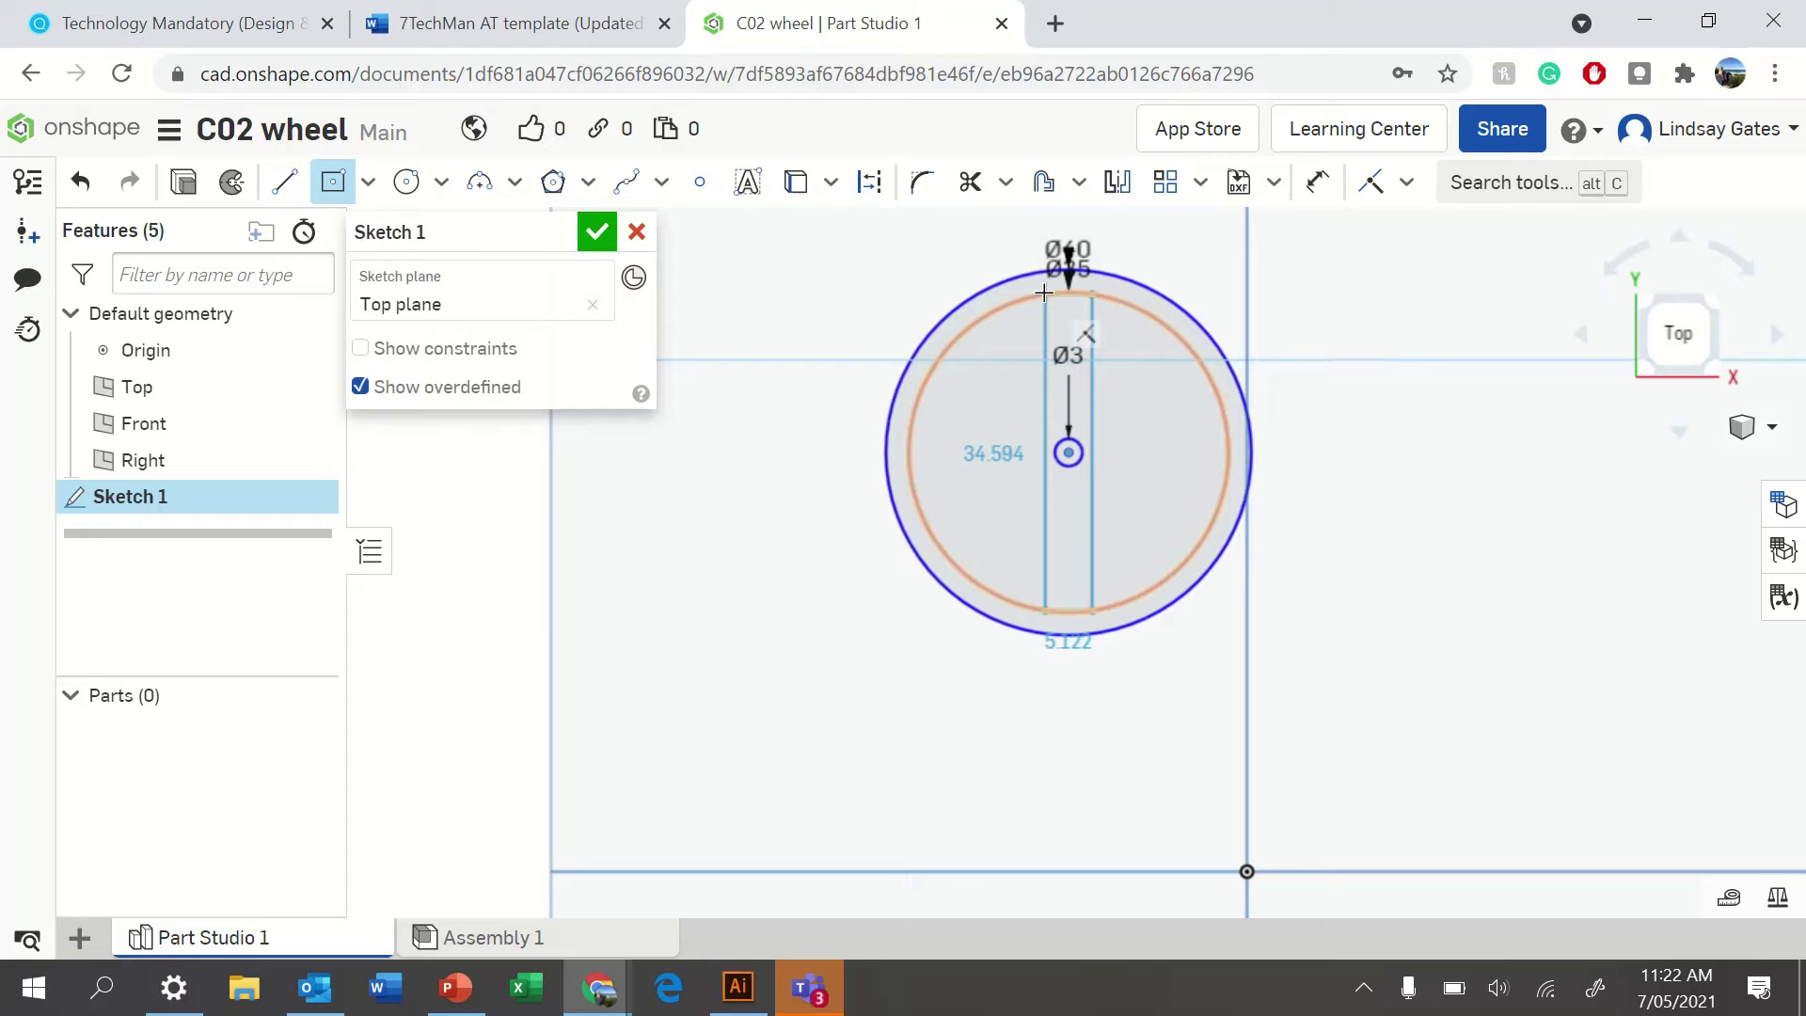
{"action": "left_click", "coordinate": [1044, 294]}
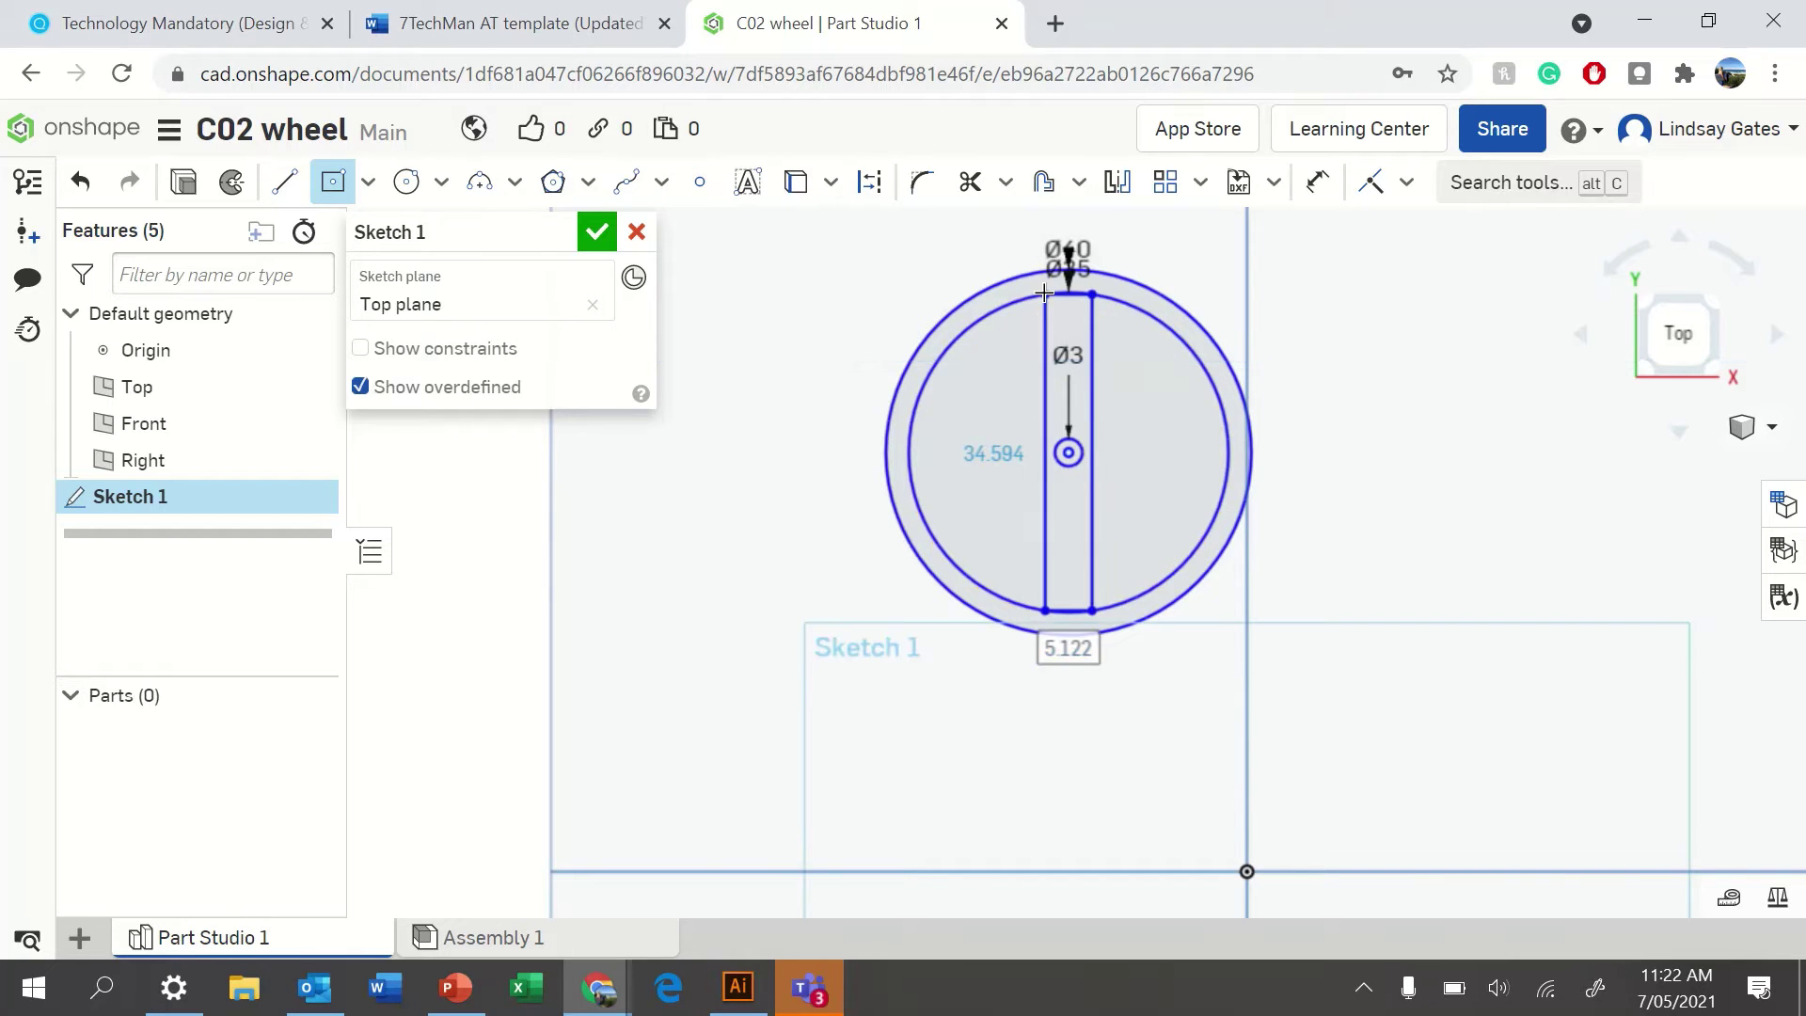
{"action": "left_click", "coordinate": [1067, 452]}
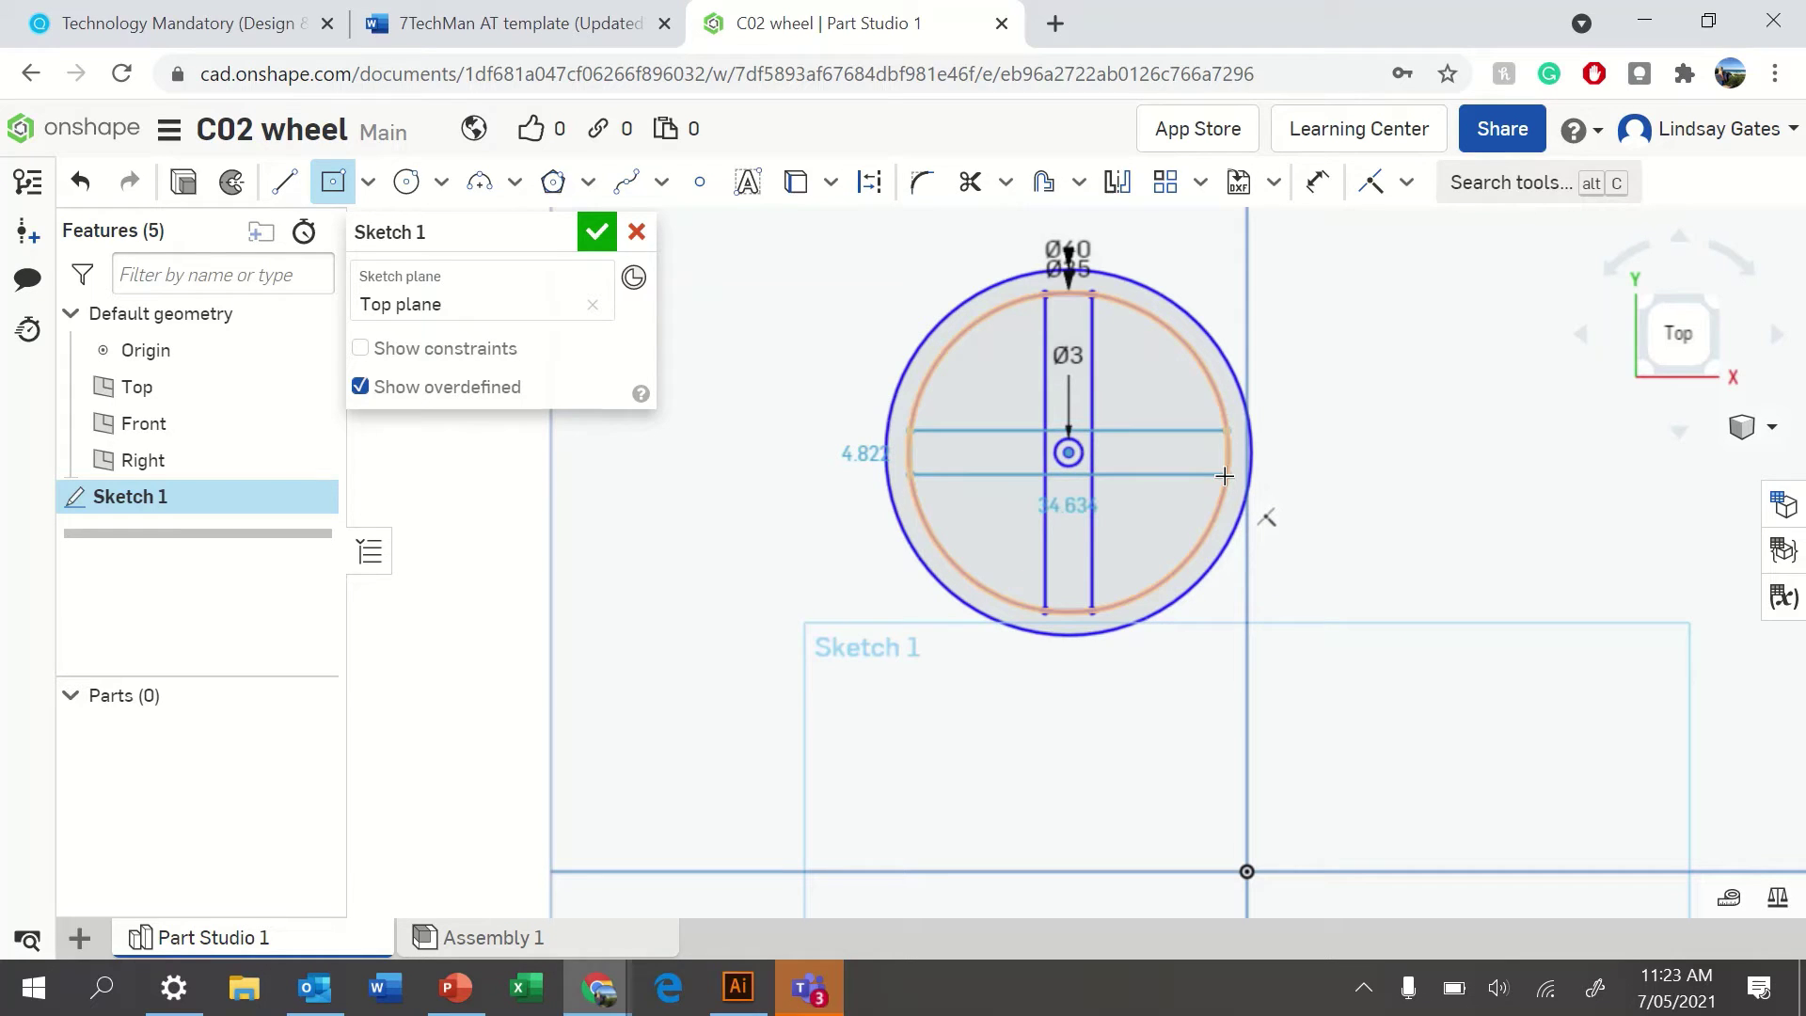
{"action": "left_click", "coordinate": [1225, 476]}
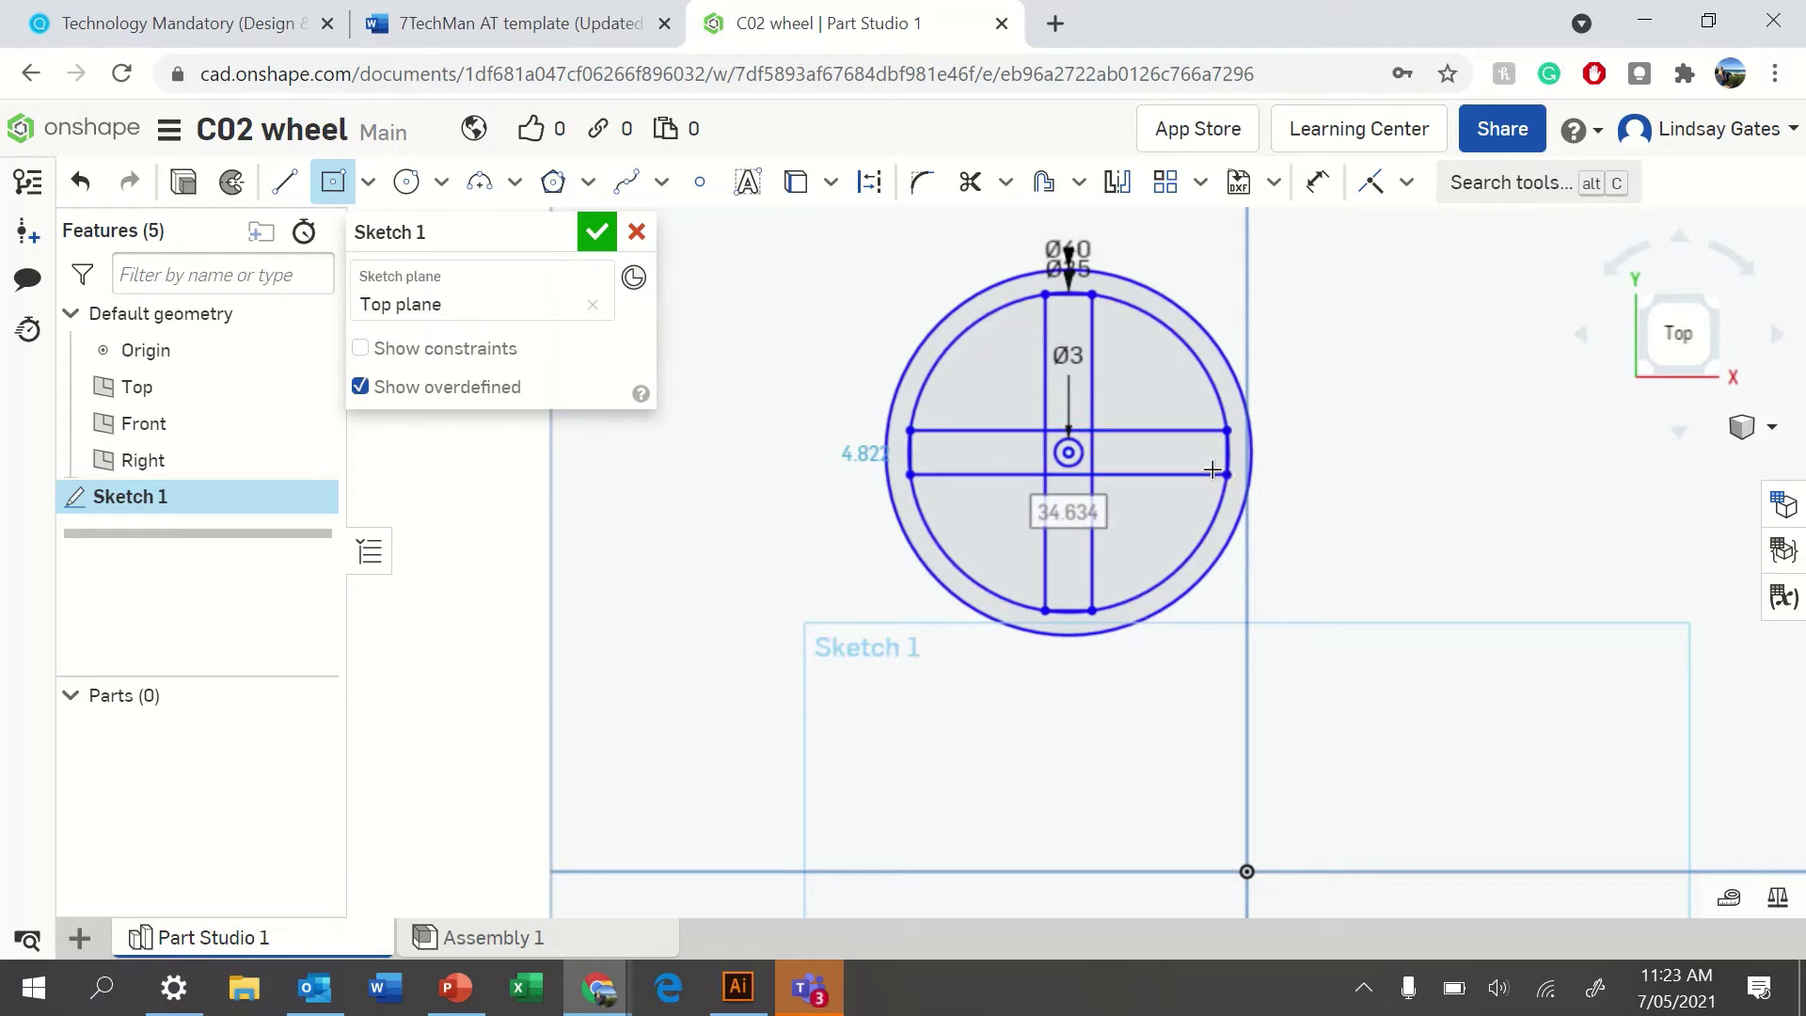
- Trim the three short centre lines and the four Ø35 arcs between the spokes
{"action": "left_click", "coordinate": [967, 181]}
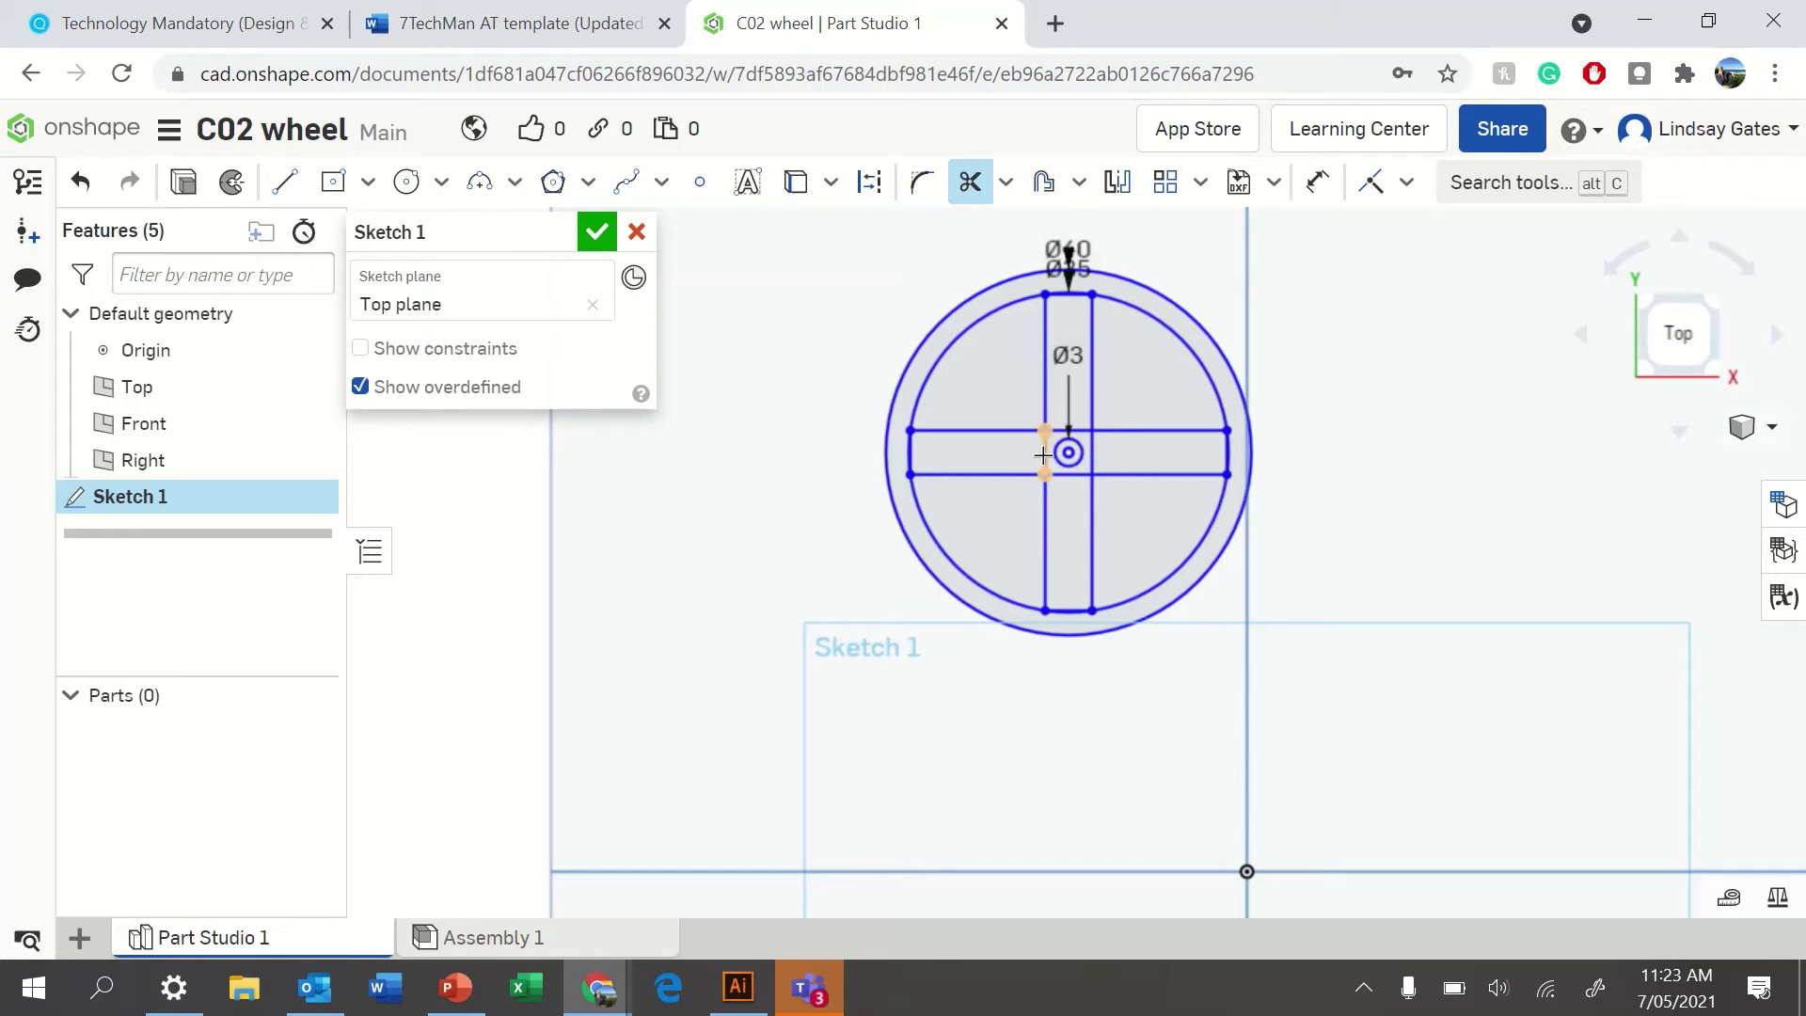
{"action": "left_click", "coordinate": [1043, 453]}
{"action": "left_click", "coordinate": [1073, 429]}
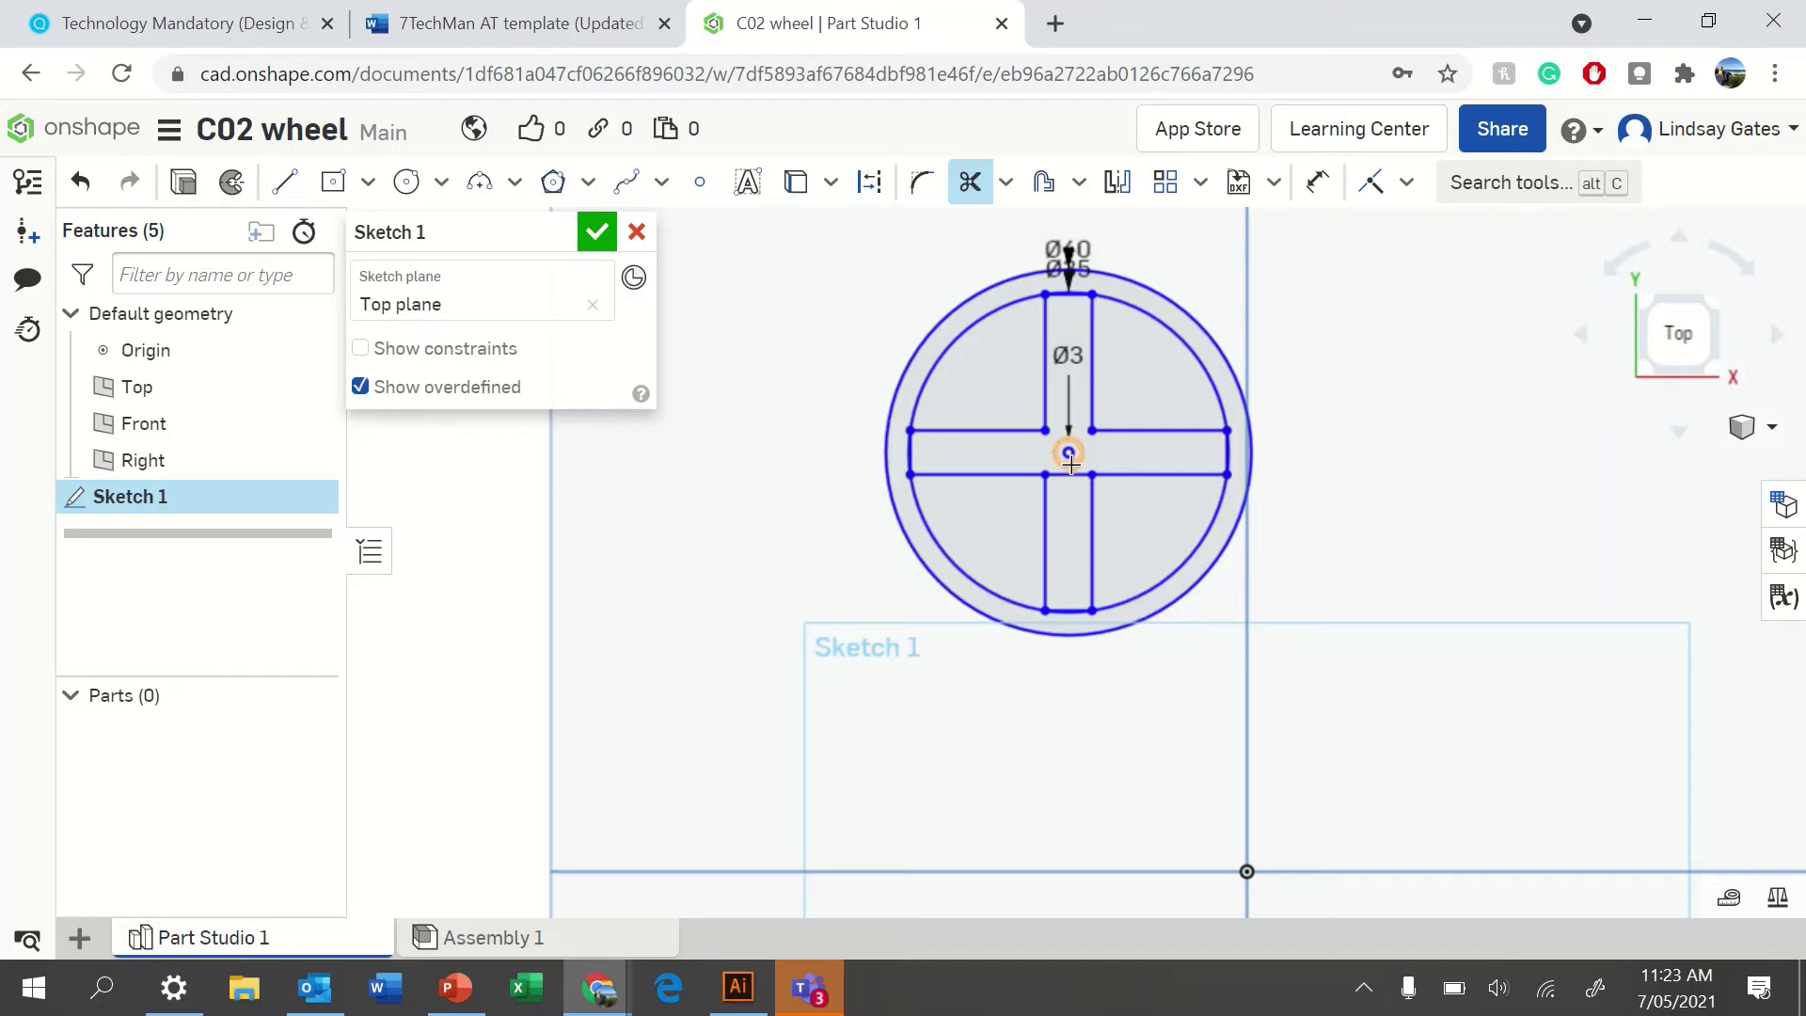
{"action": "left_click", "coordinate": [1068, 475]}
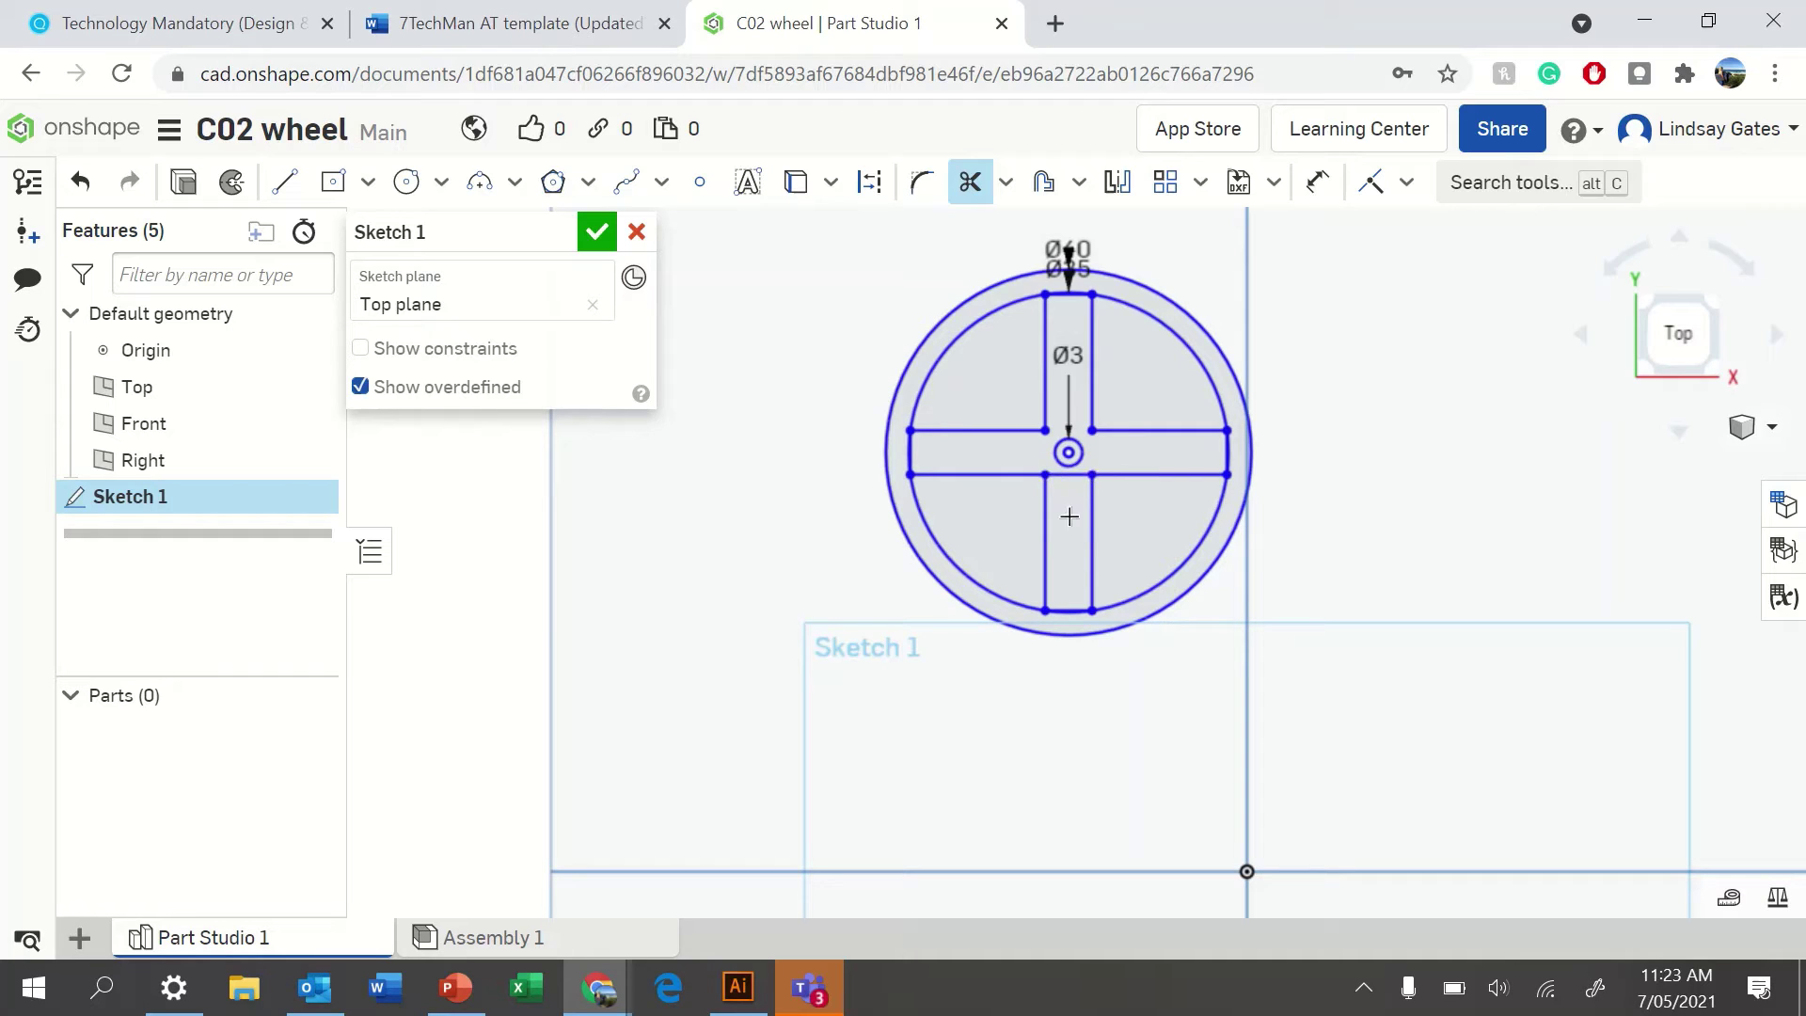
{"action": "left_click", "coordinate": [1062, 613]}
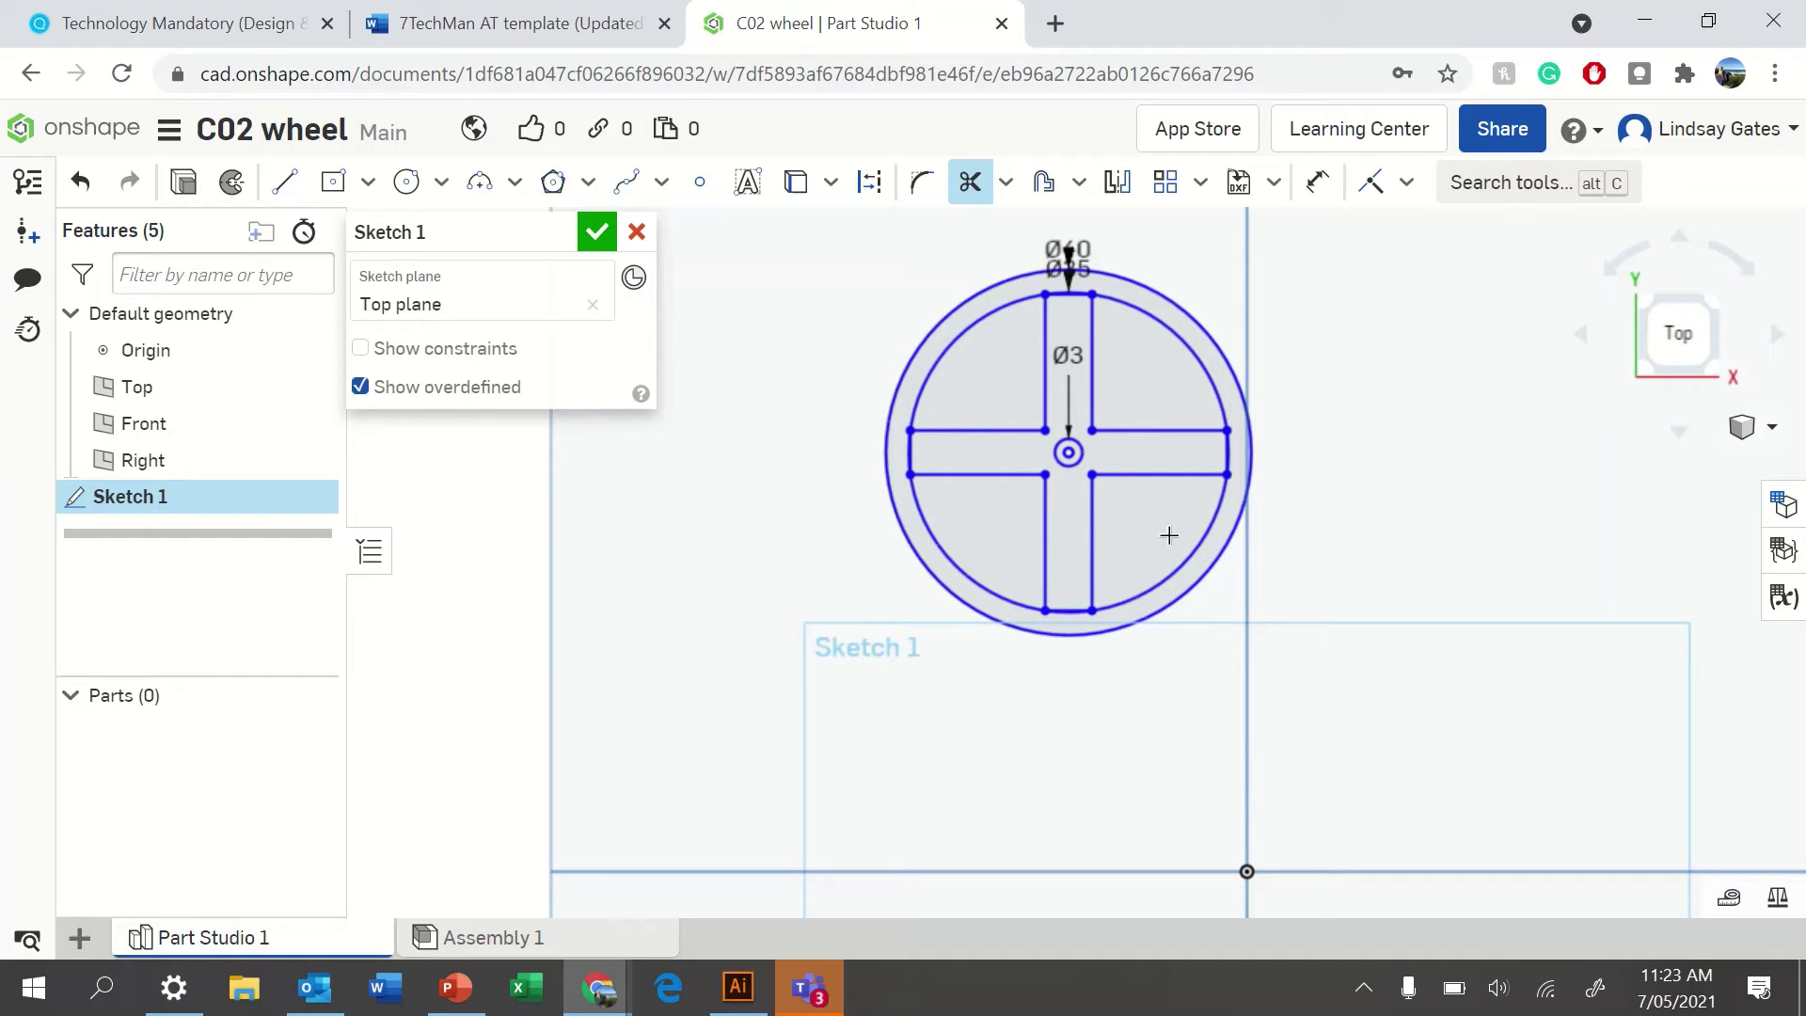
{"action": "left_click", "coordinate": [1232, 454]}
{"action": "left_click", "coordinate": [907, 445]}
{"action": "left_click", "coordinate": [1064, 298]}
- Finish the sketch and export Sketch 1 as a DXF file
{"action": "left_click", "coordinate": [588, 233]}
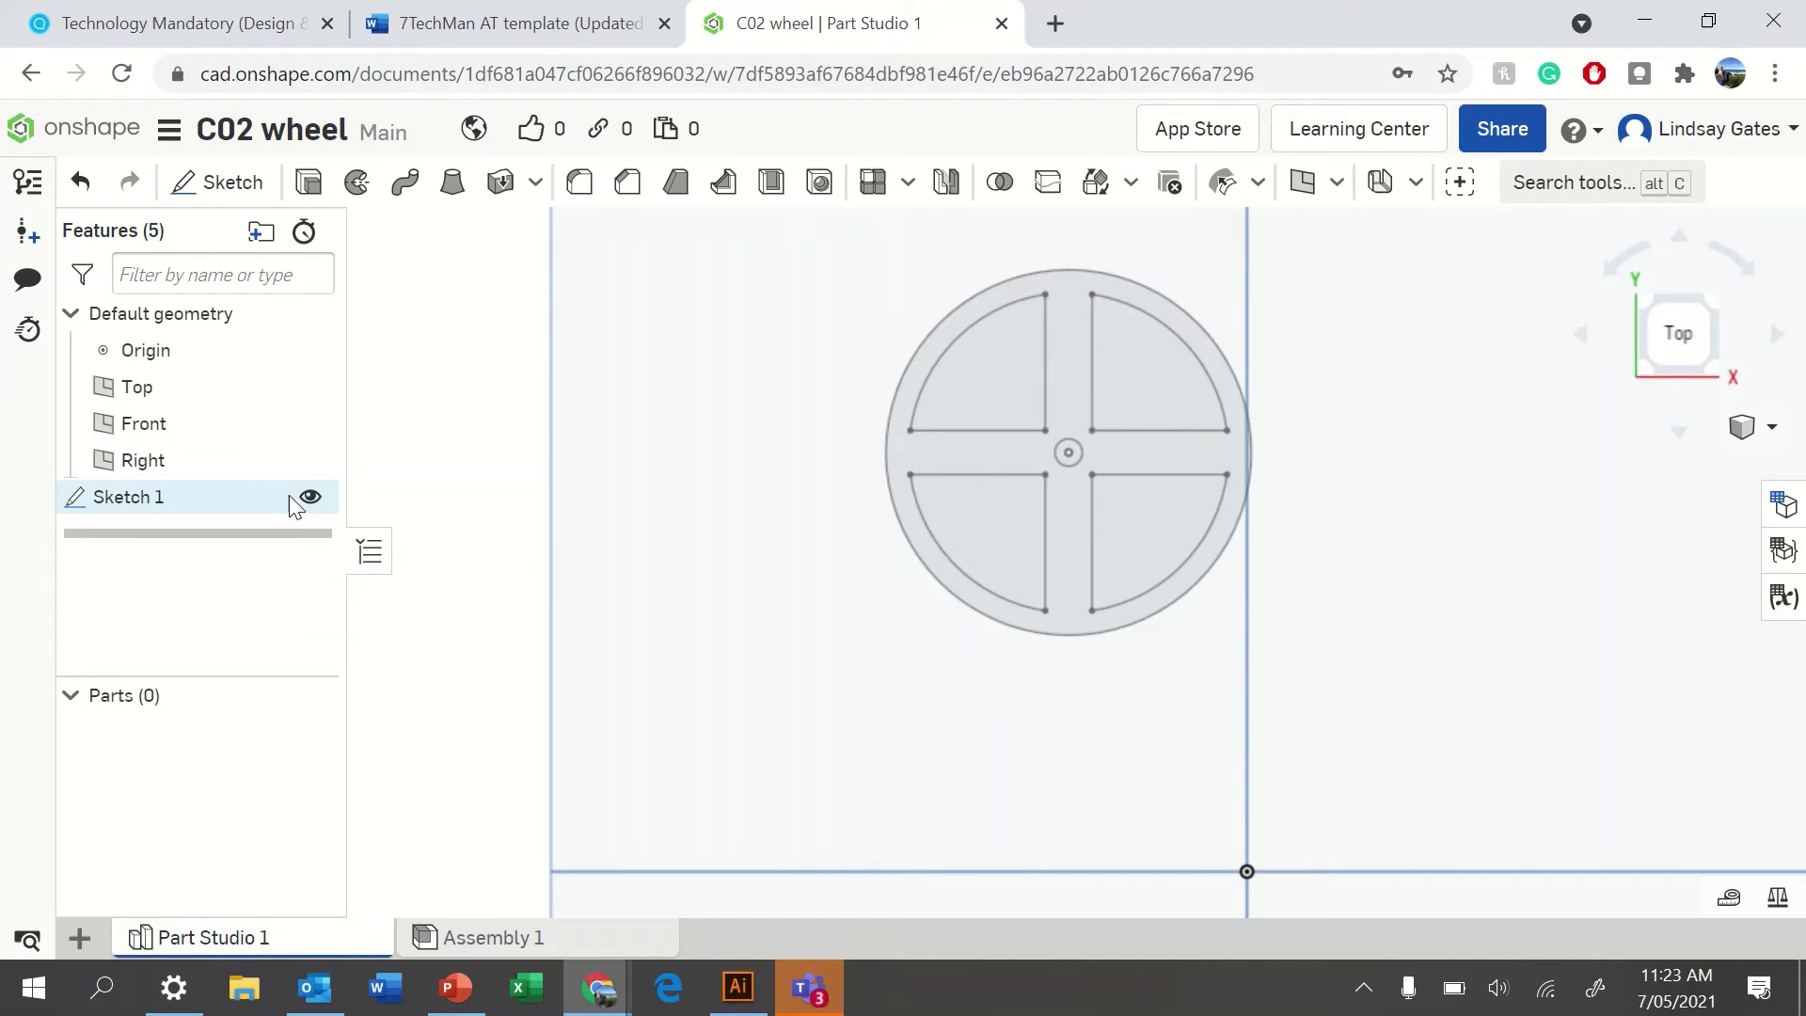
{"action": "right_click", "coordinate": [138, 494]}
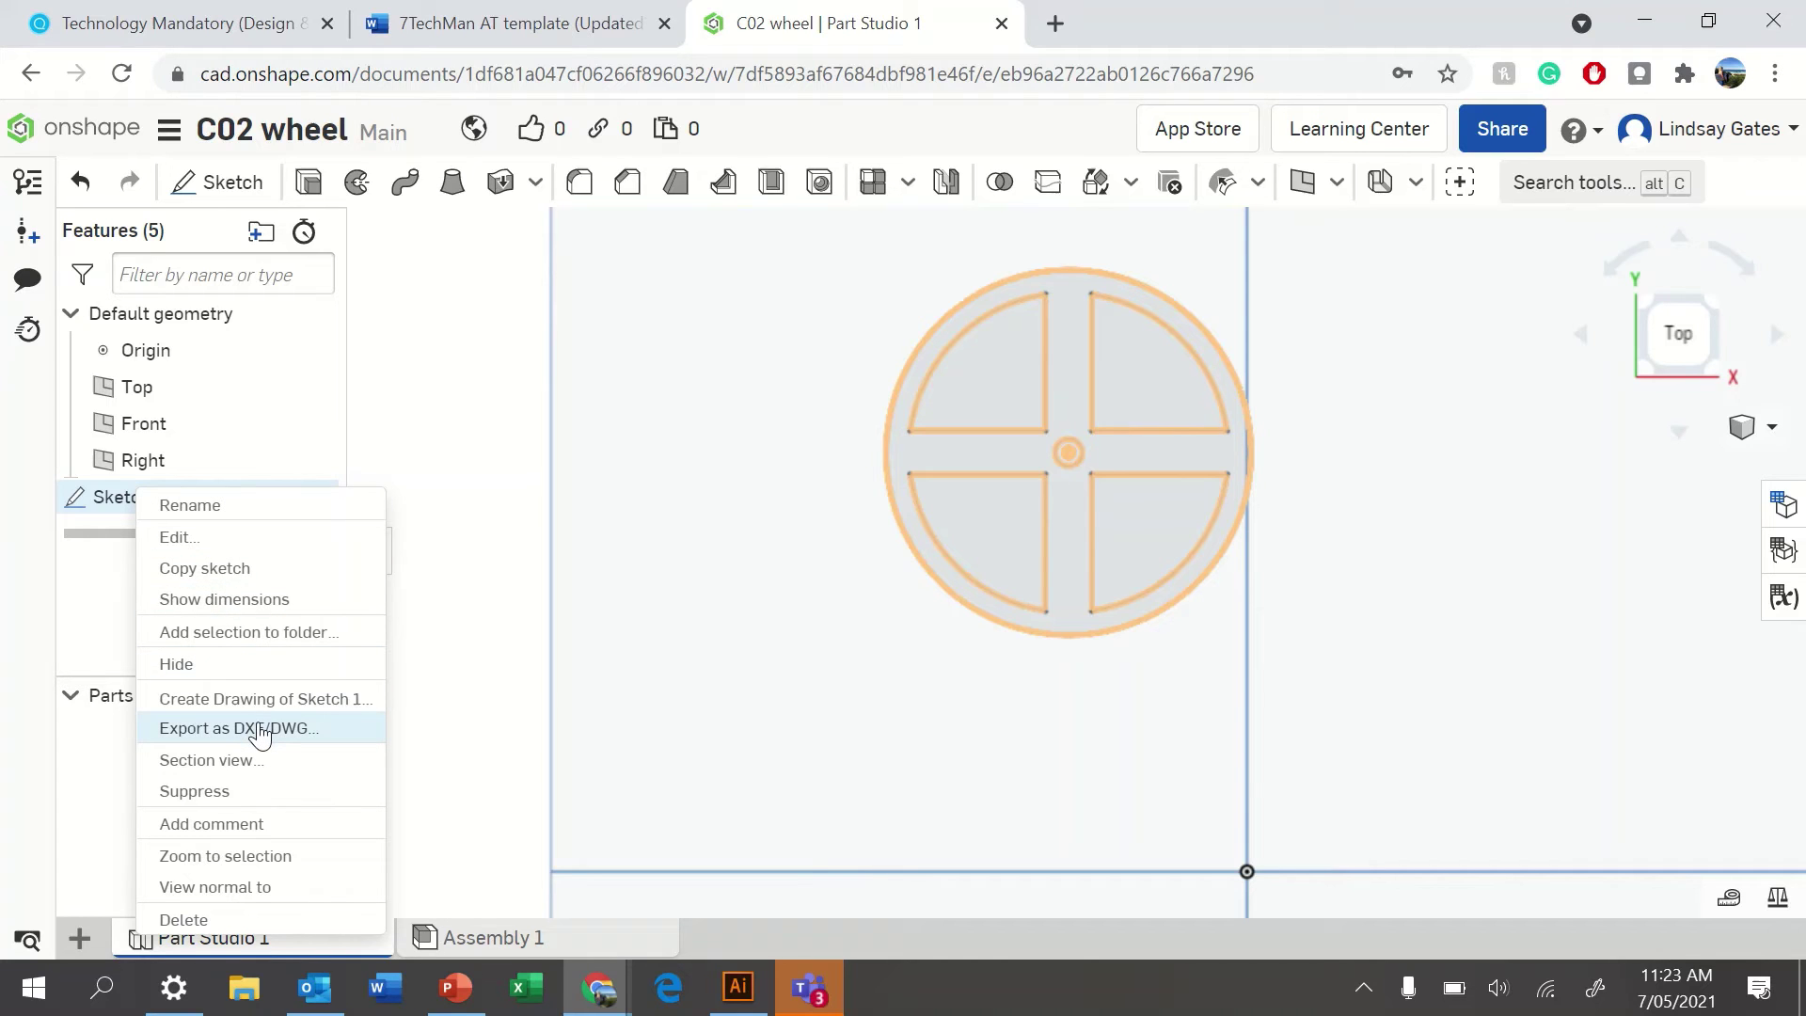
{"action": "left_click", "coordinate": [328, 738]}
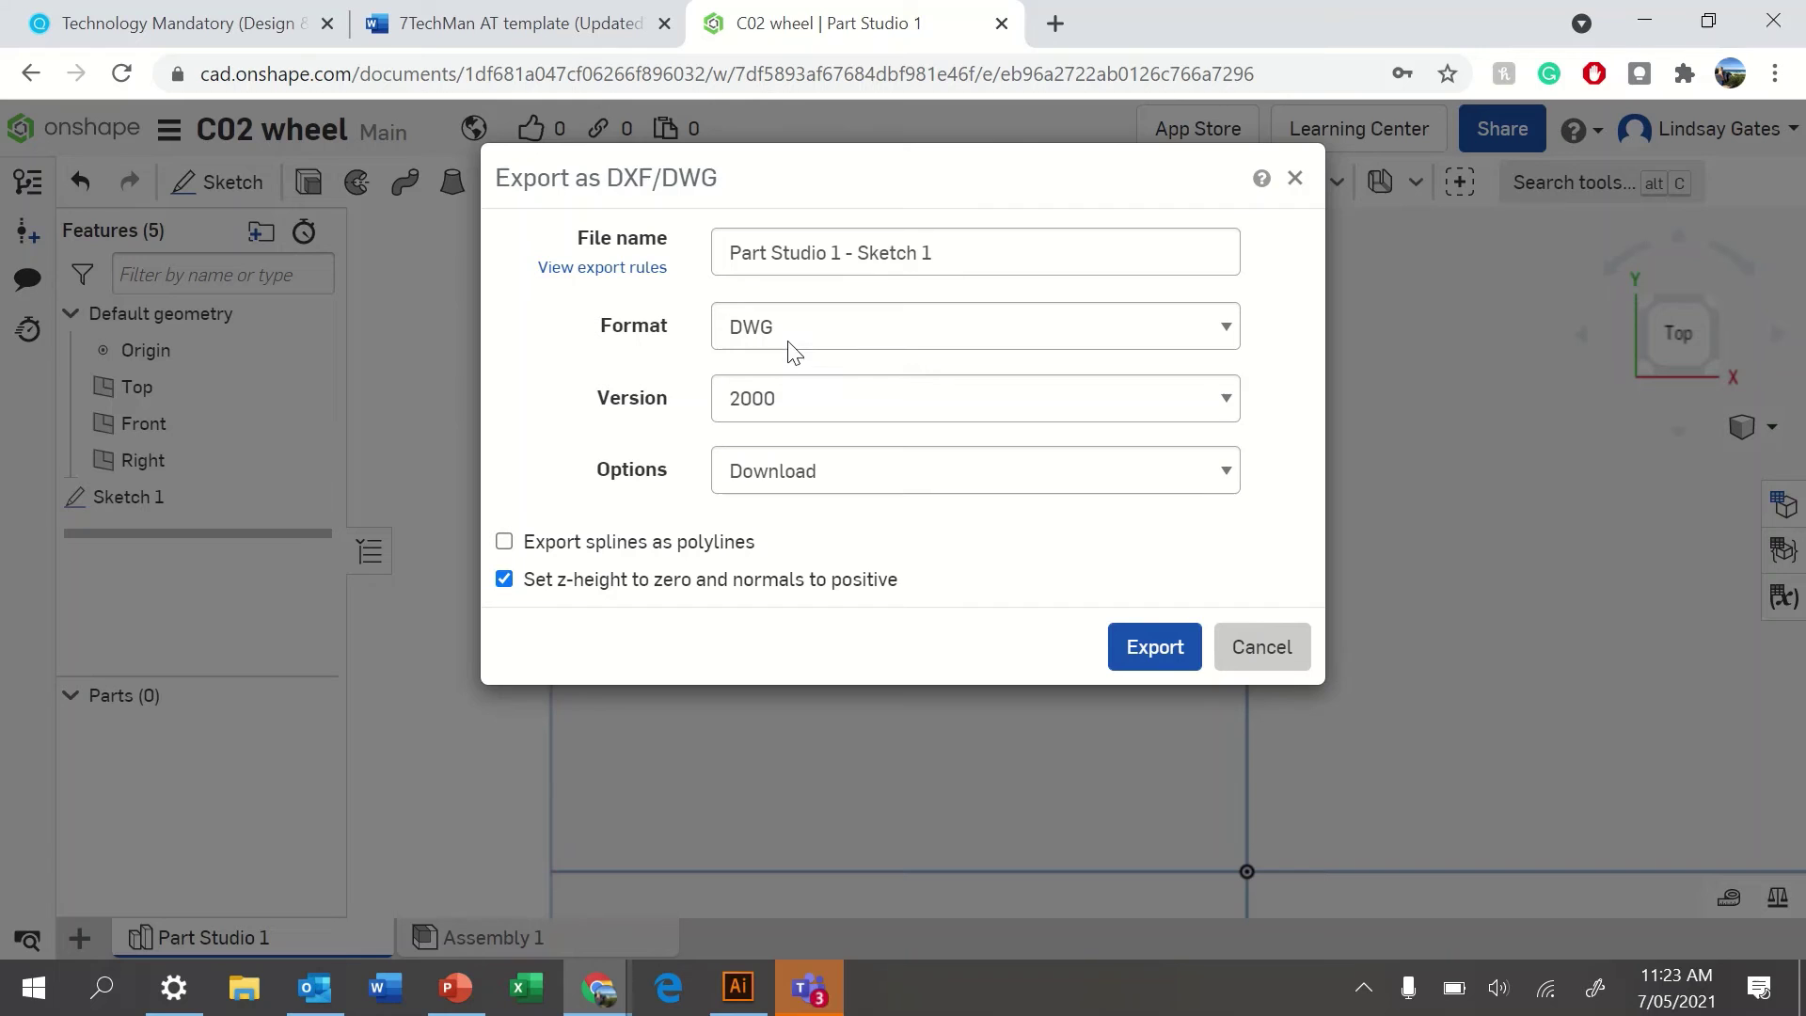
{"action": "left_click", "coordinate": [792, 341]}
{"action": "left_click", "coordinate": [824, 380]}
{"action": "left_click", "coordinate": [1159, 650]}
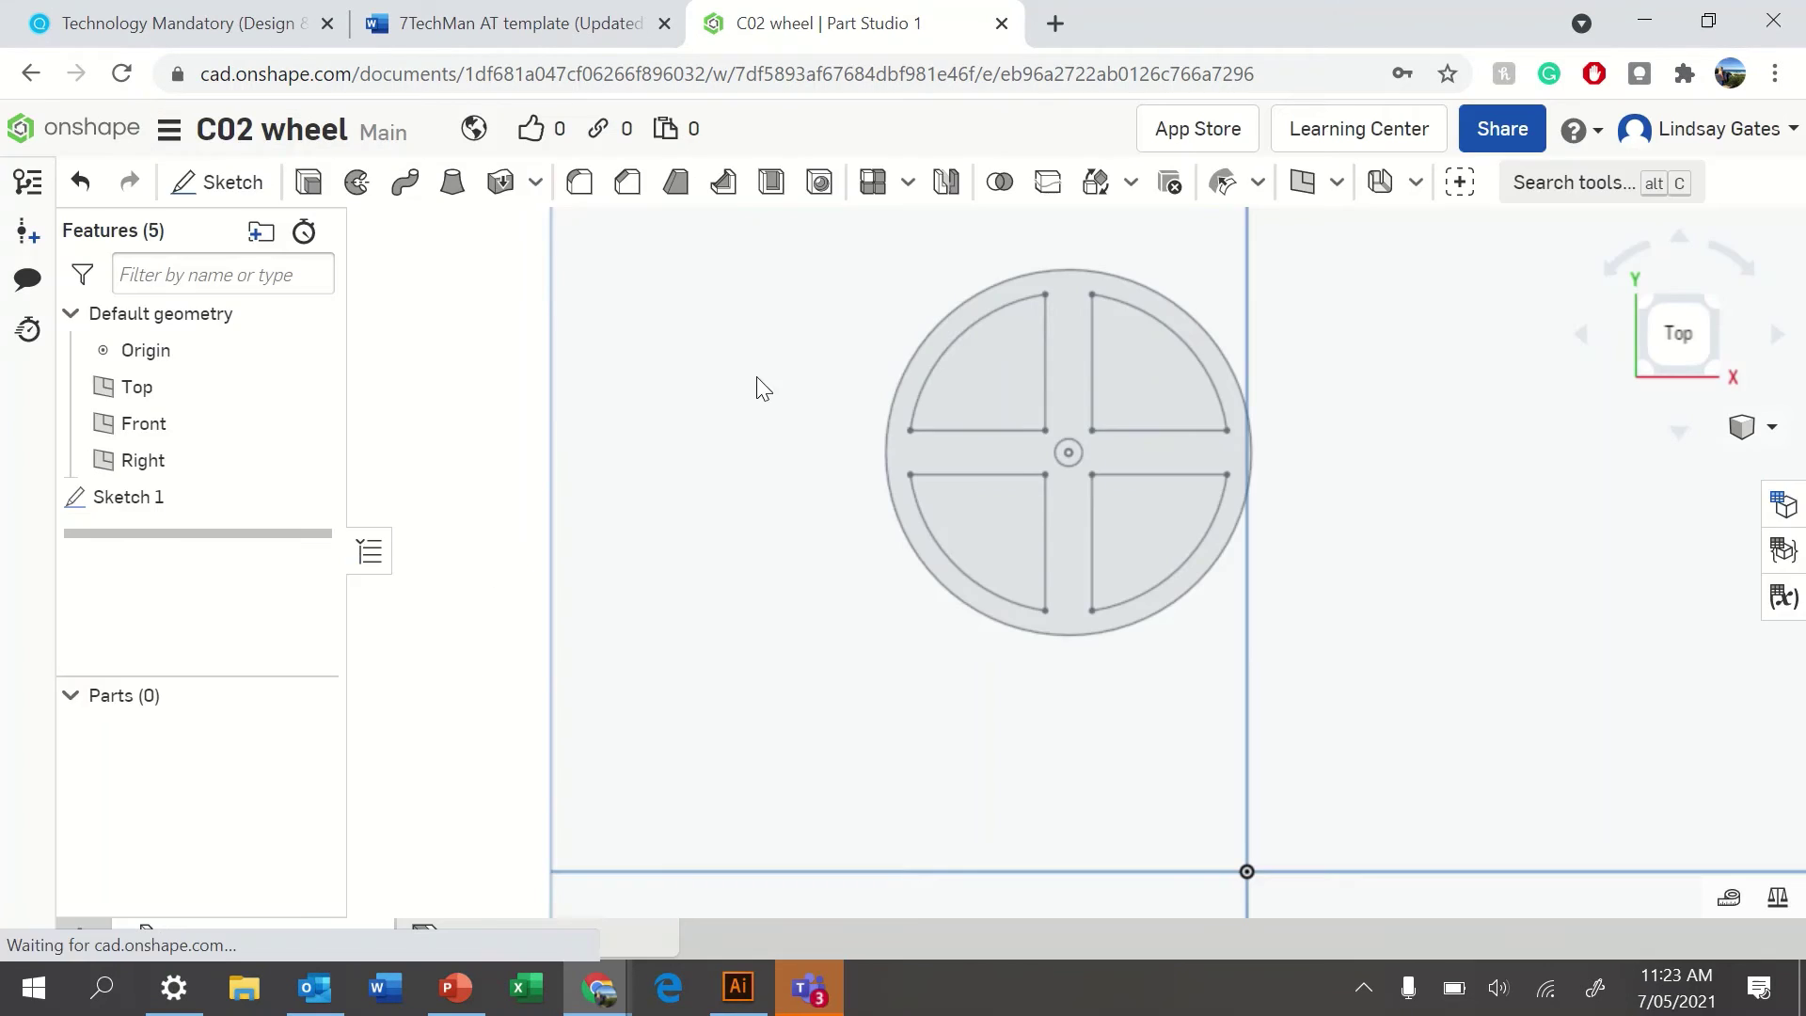
{"action": "mouse_move", "coordinate": [844, 62]}
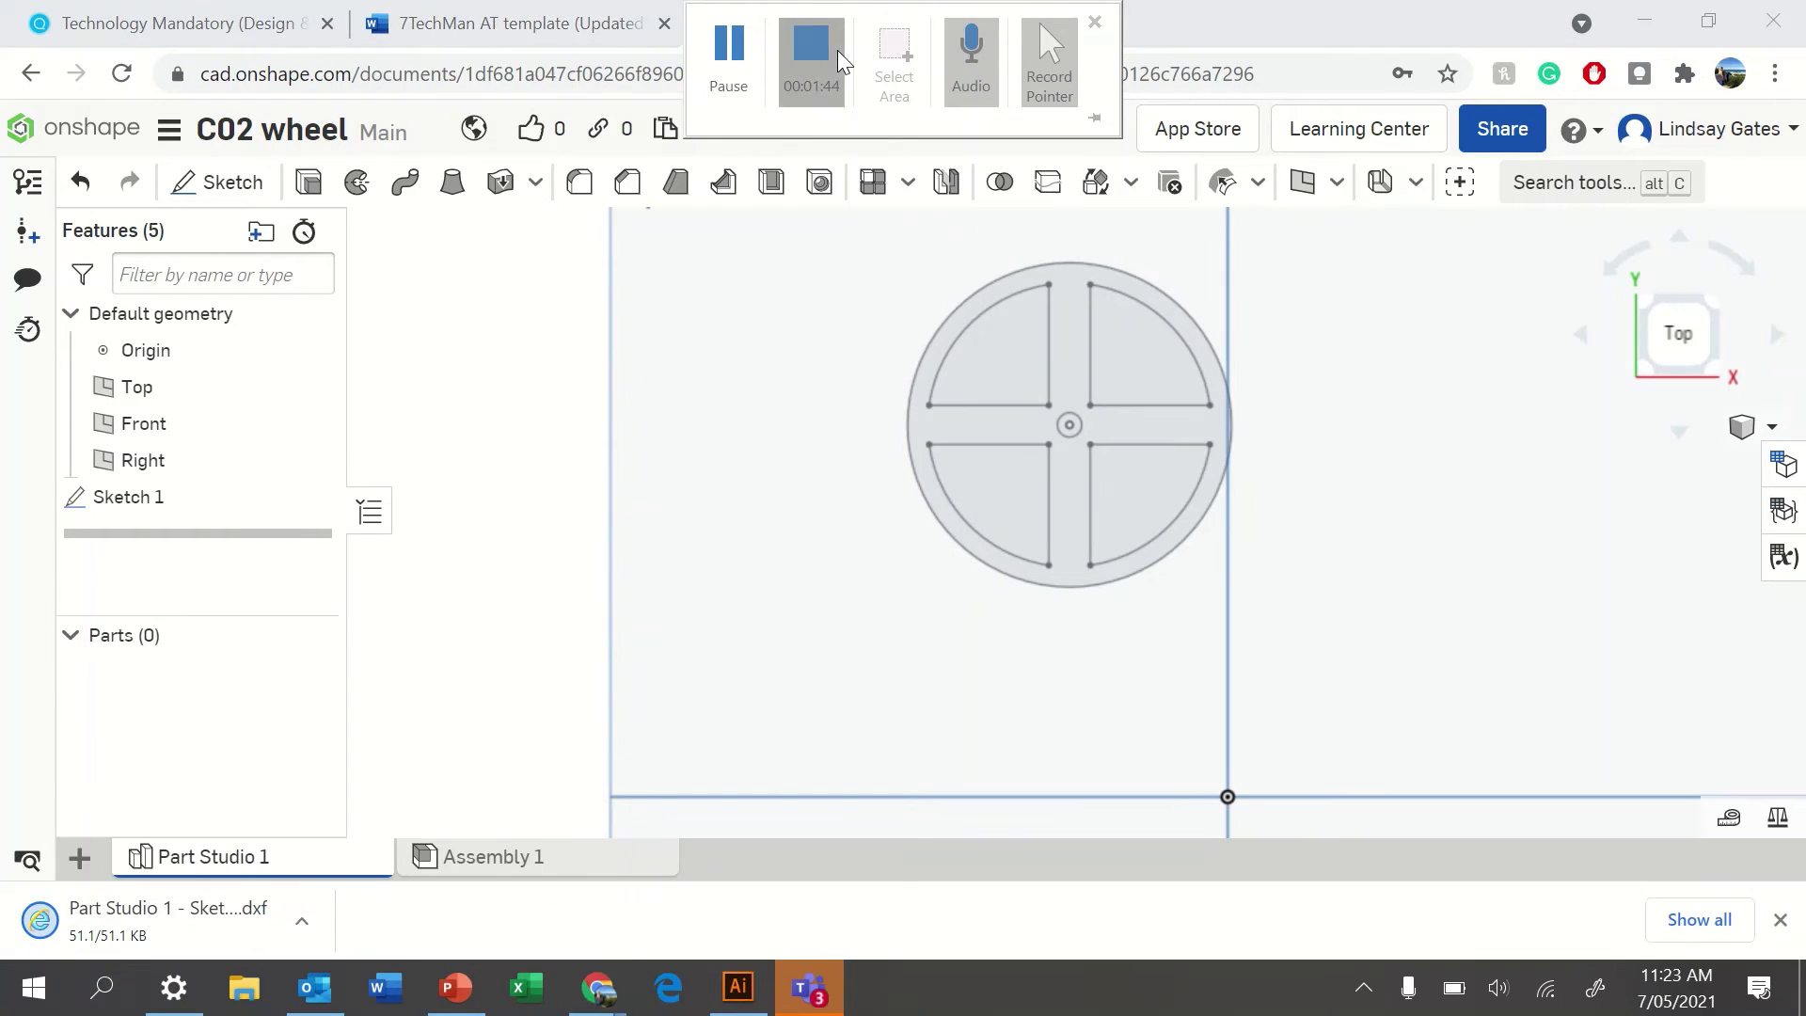
- Export Sketch 1 again, this time downloading it as a DWG file
{"action": "right_click", "coordinate": [157, 487]}
{"action": "left_click", "coordinate": [329, 344]}
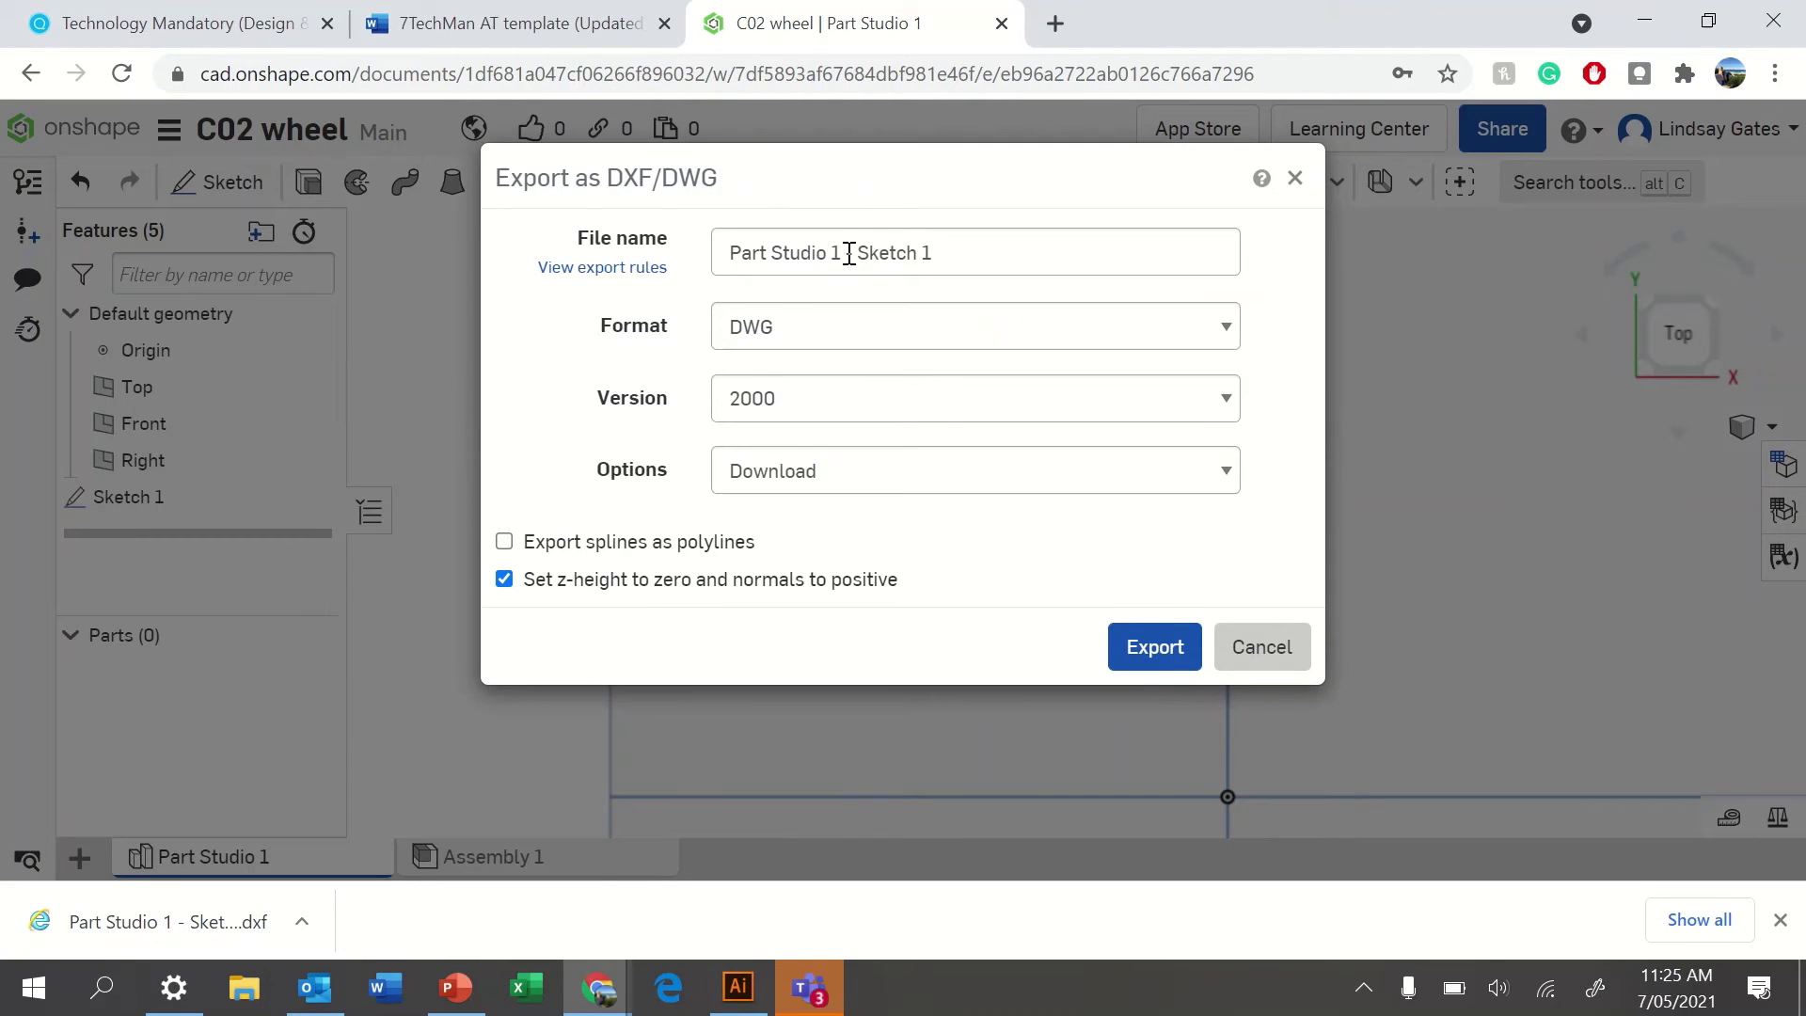
{"action": "left_click", "coordinate": [1140, 640]}
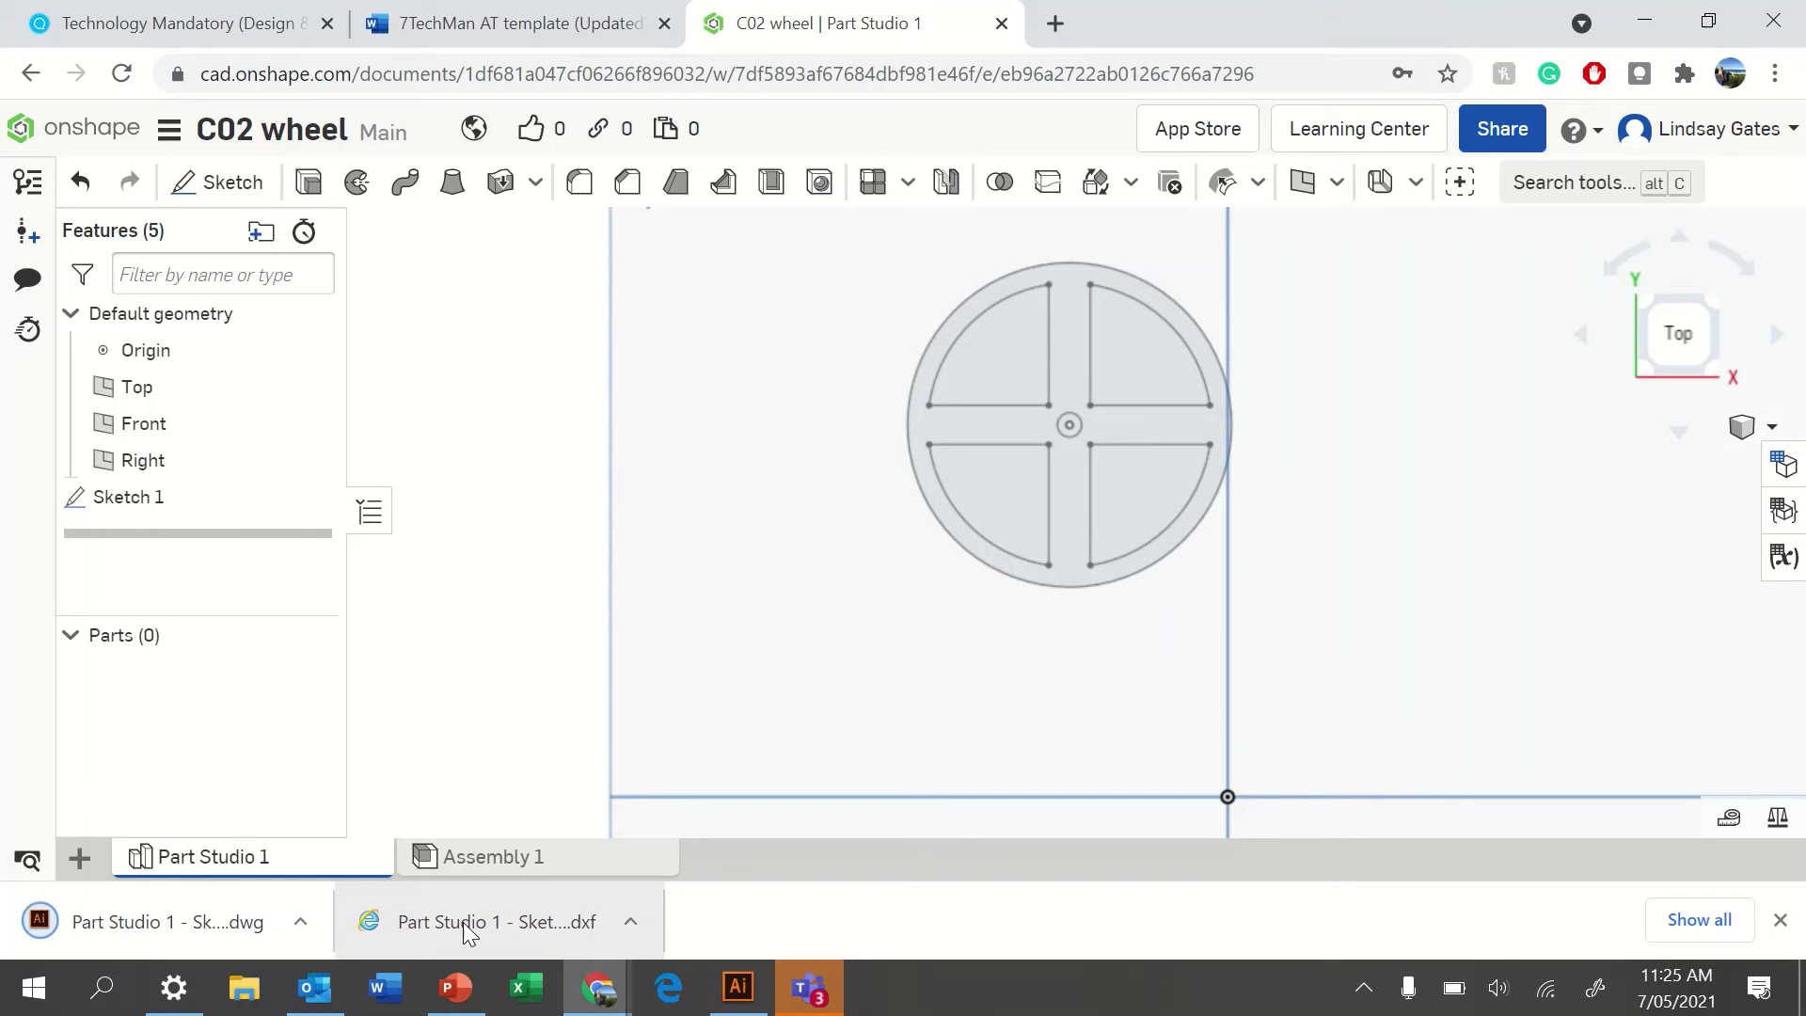
- Open the downloaded DWG in Illustrator, importing at 1 unit = 1 Millimeter
{"action": "left_click", "coordinate": [126, 924]}
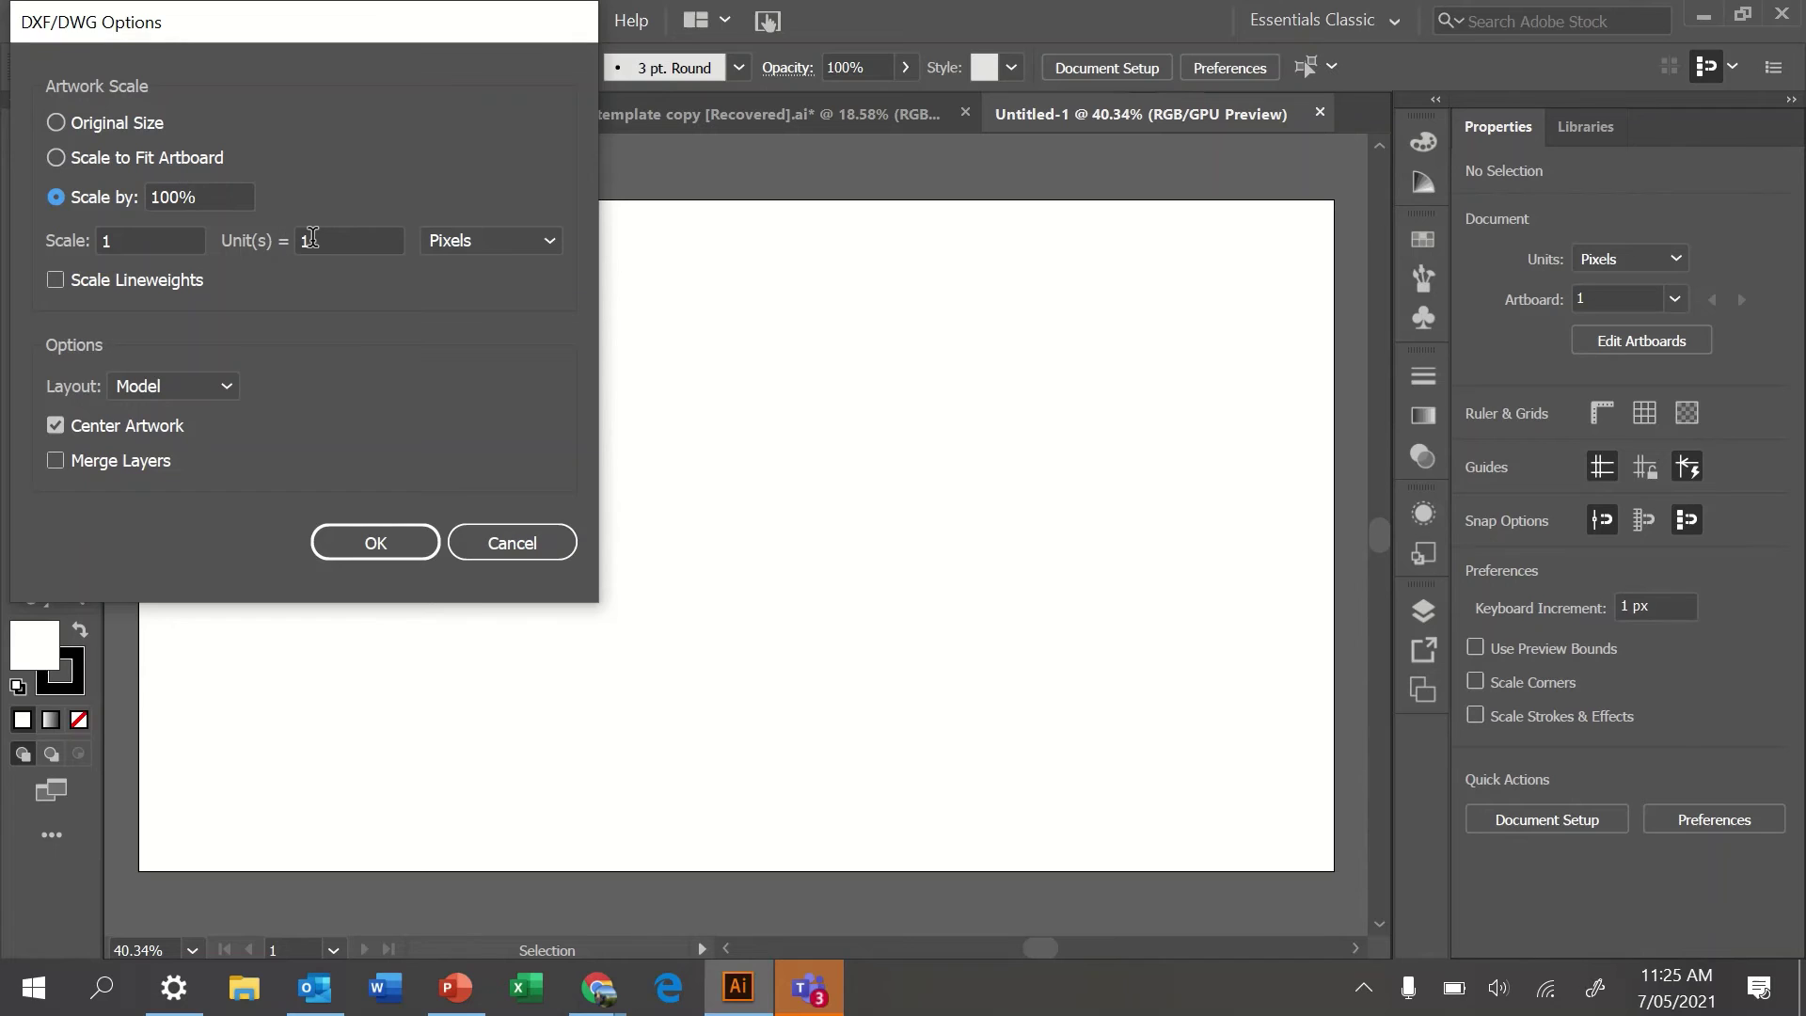
{"action": "left_click", "coordinate": [479, 240]}
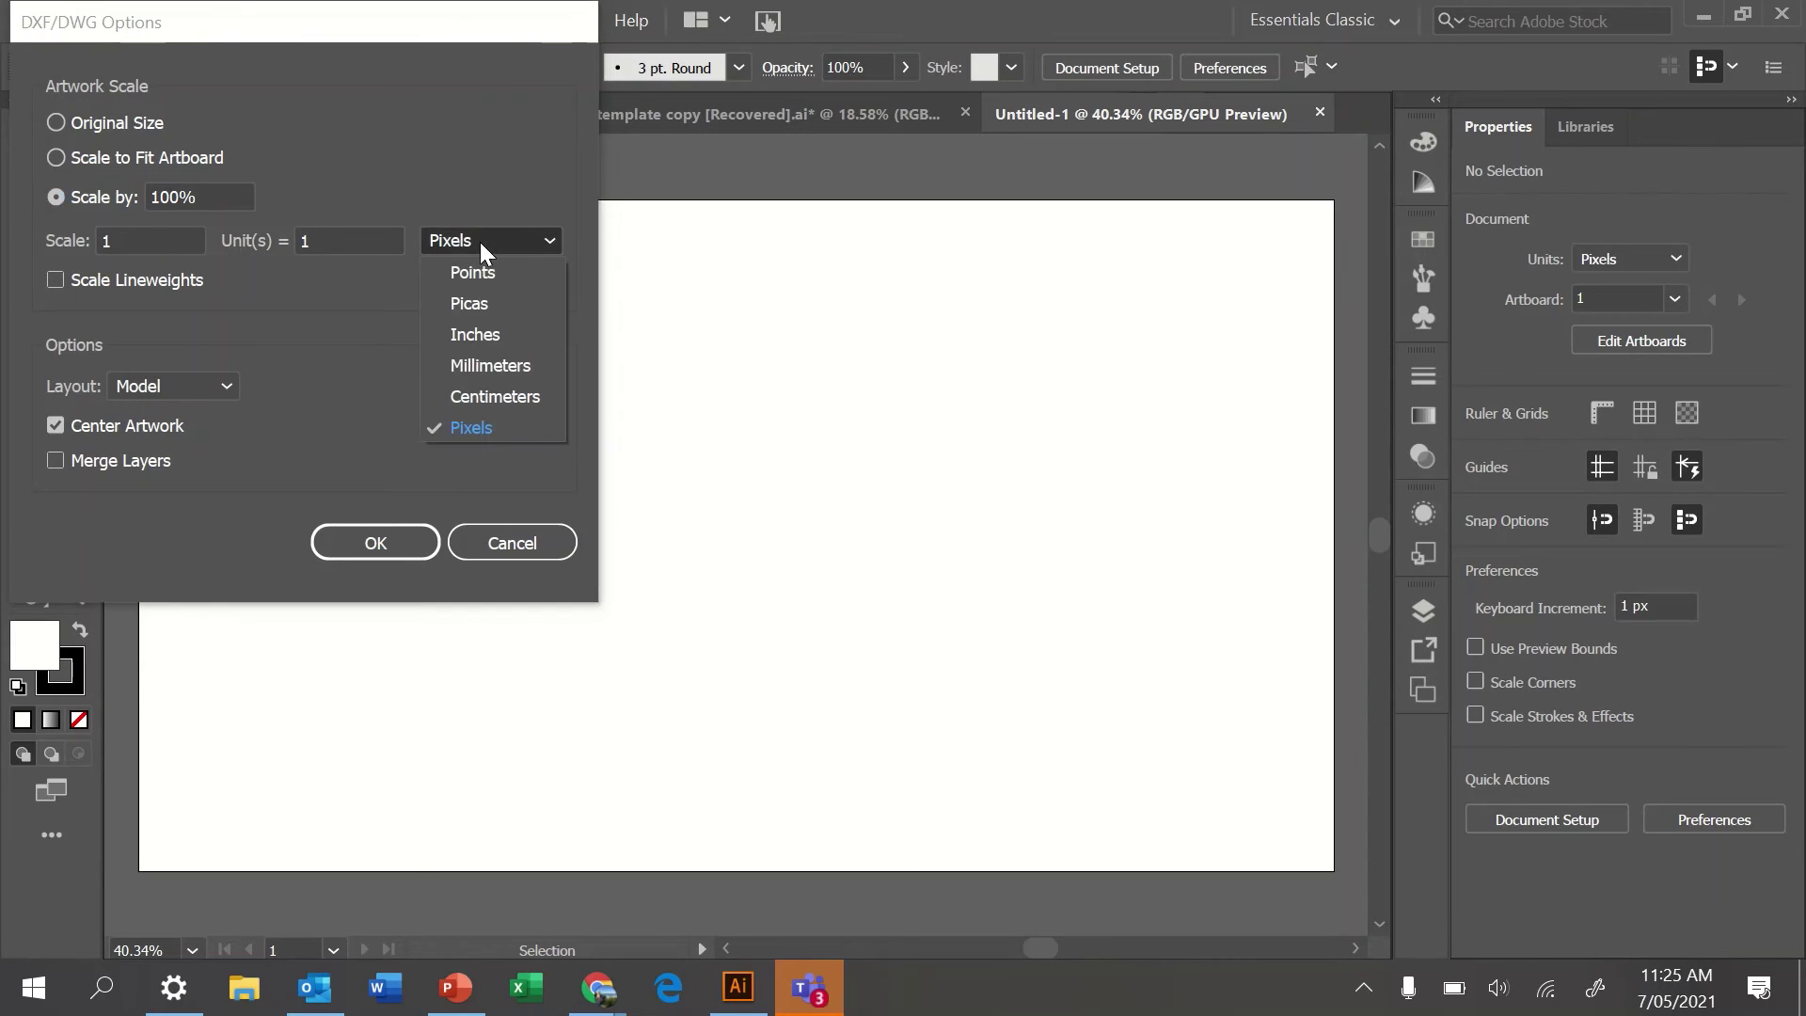
{"action": "left_click", "coordinate": [523, 369]}
{"action": "double_click", "coordinate": [330, 242]}
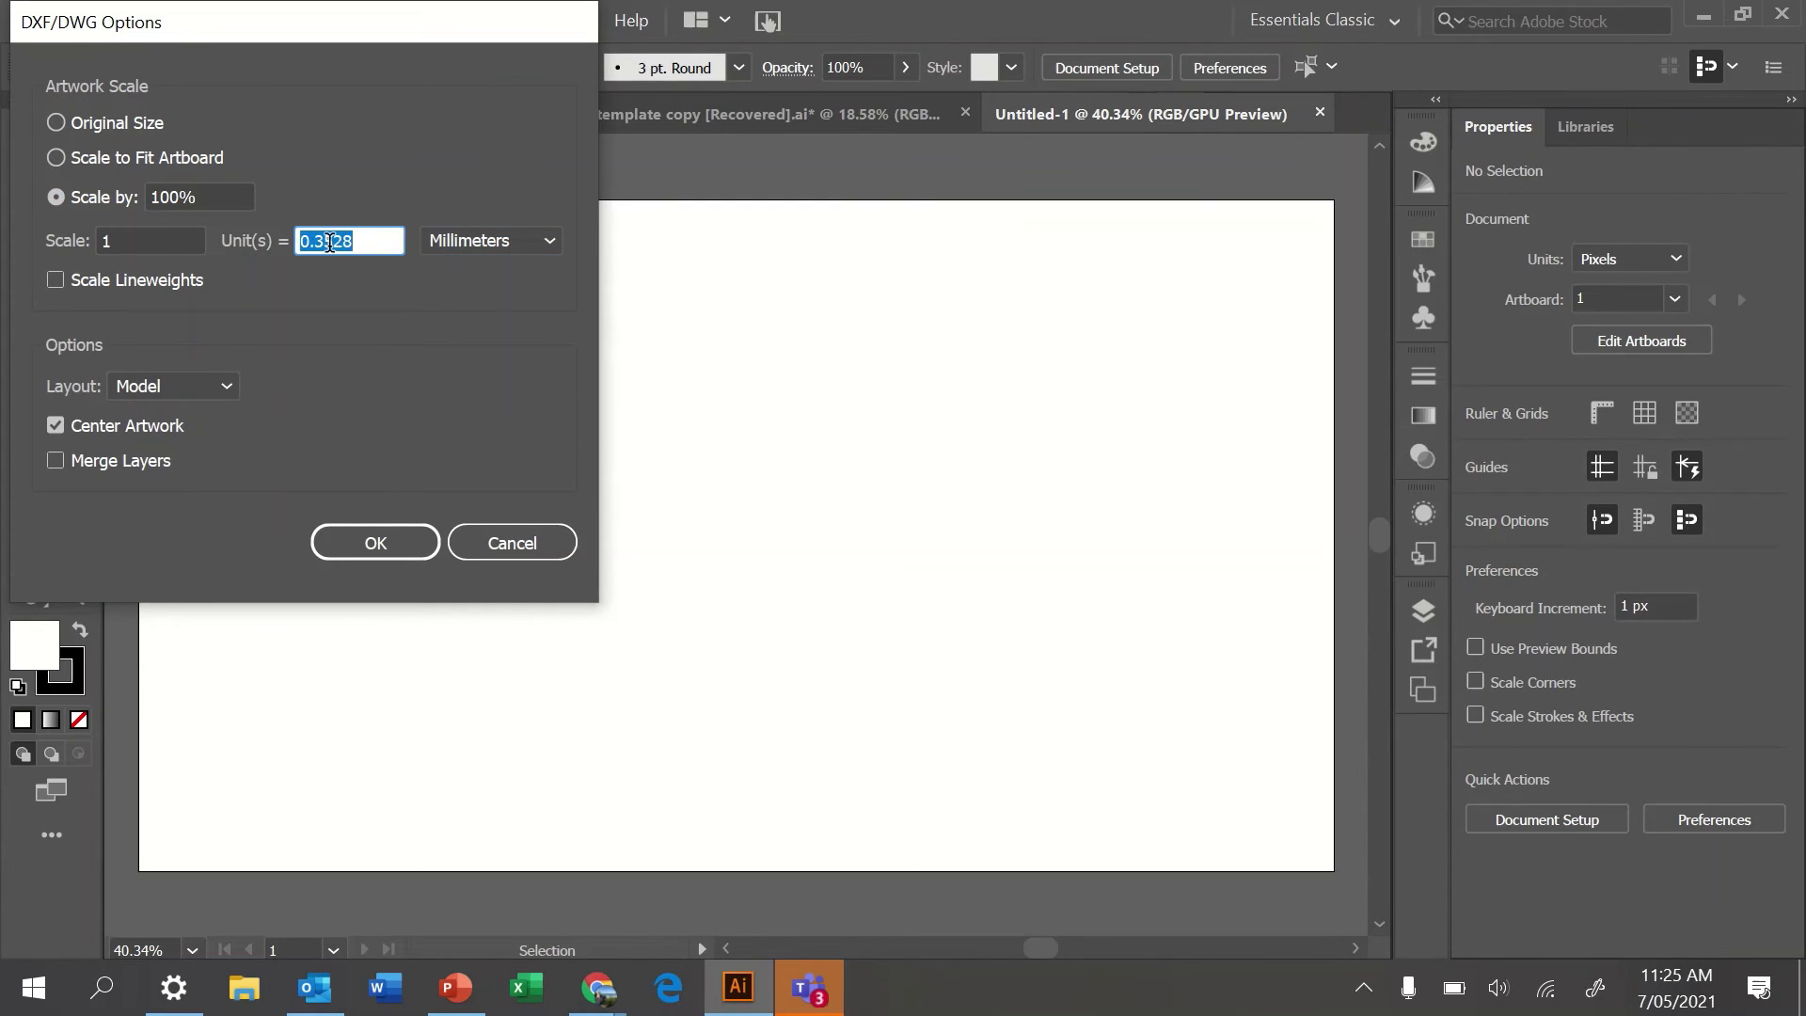
{"action": "type", "text": "1"}
{"action": "key", "text": "Return"}
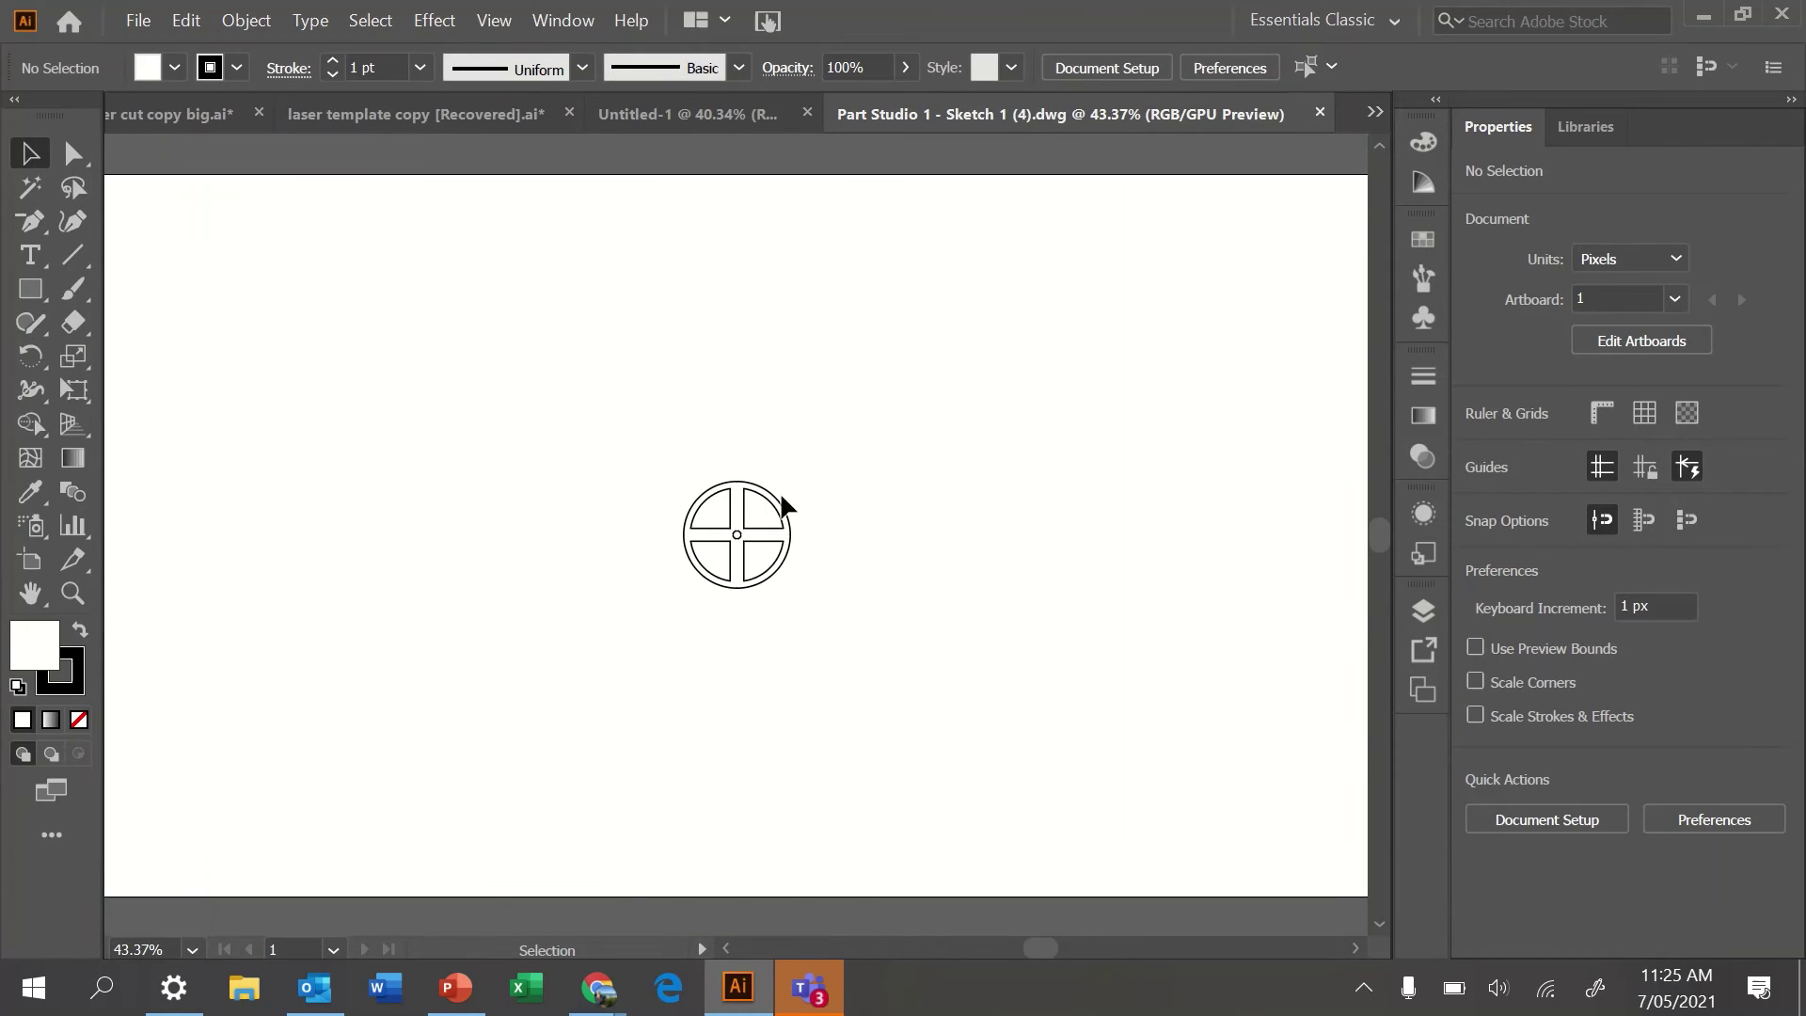
- Select the whole wheel drawing and set its stroke weight to 0.001 pt
{"action": "left_click_drag", "start_coordinate": [837, 449], "coordinate": [607, 658]}
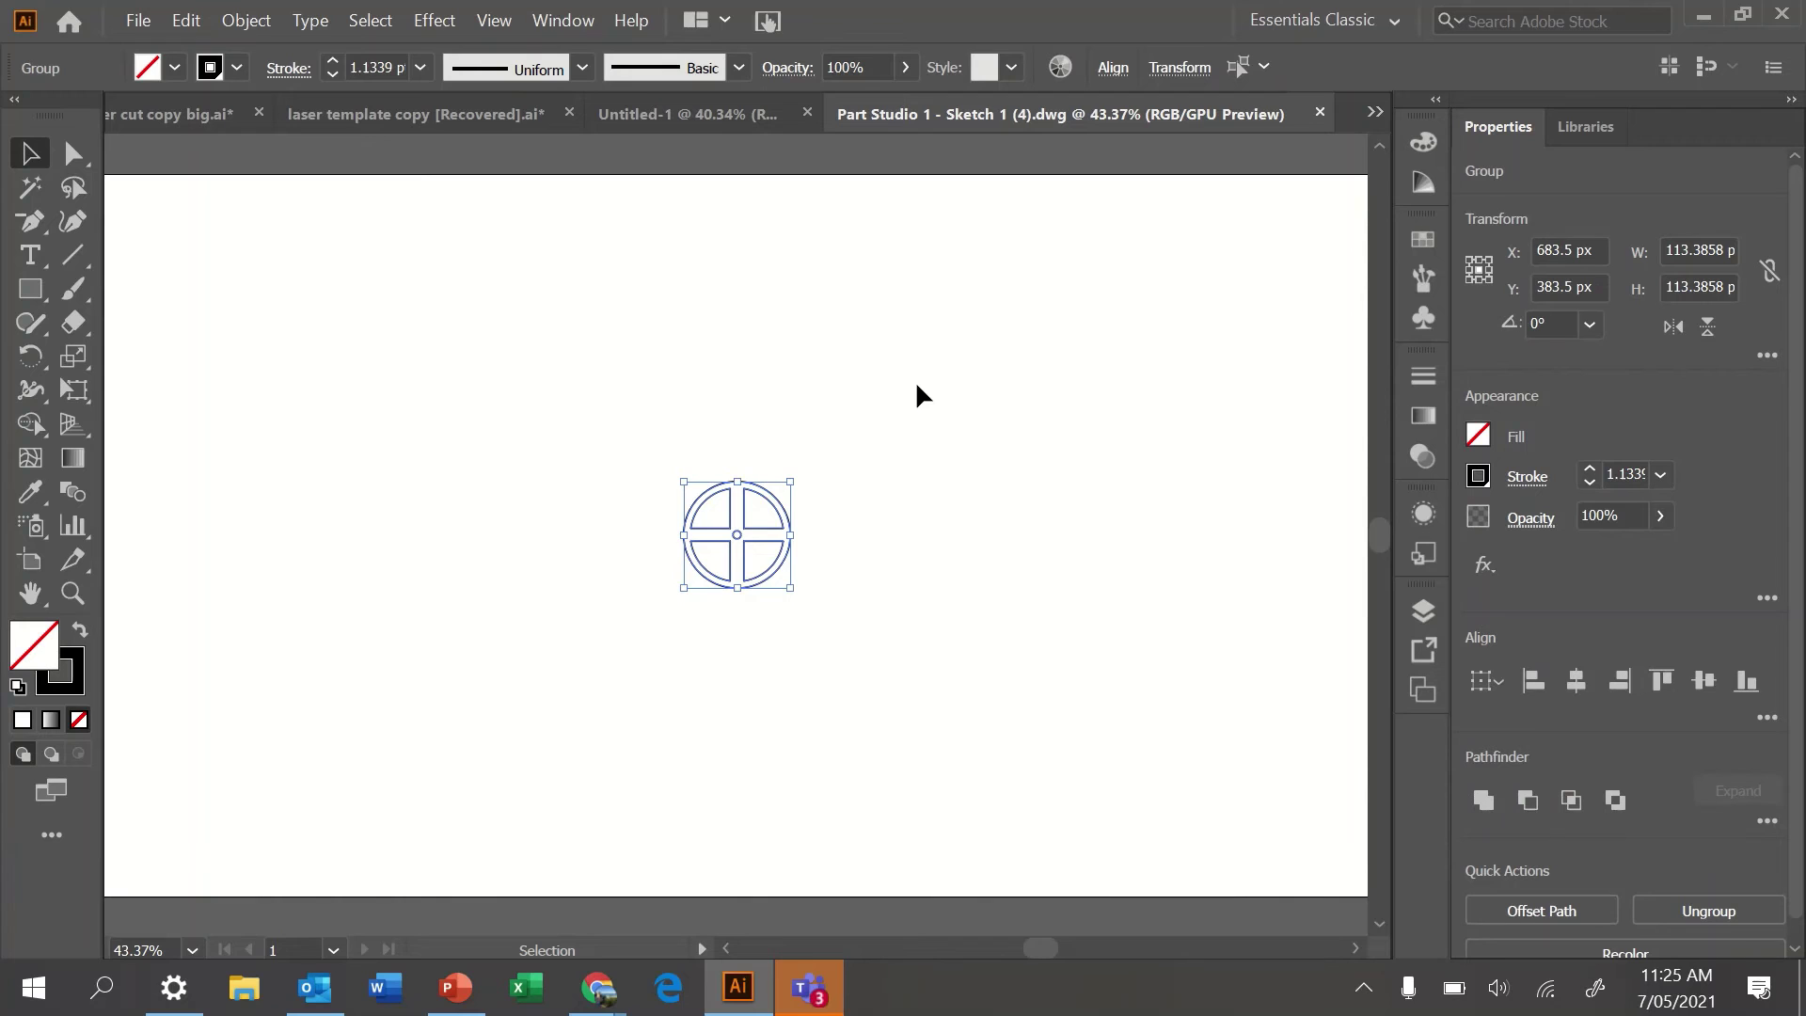
{"action": "left_click_drag", "start_coordinate": [917, 386], "coordinate": [510, 749]}
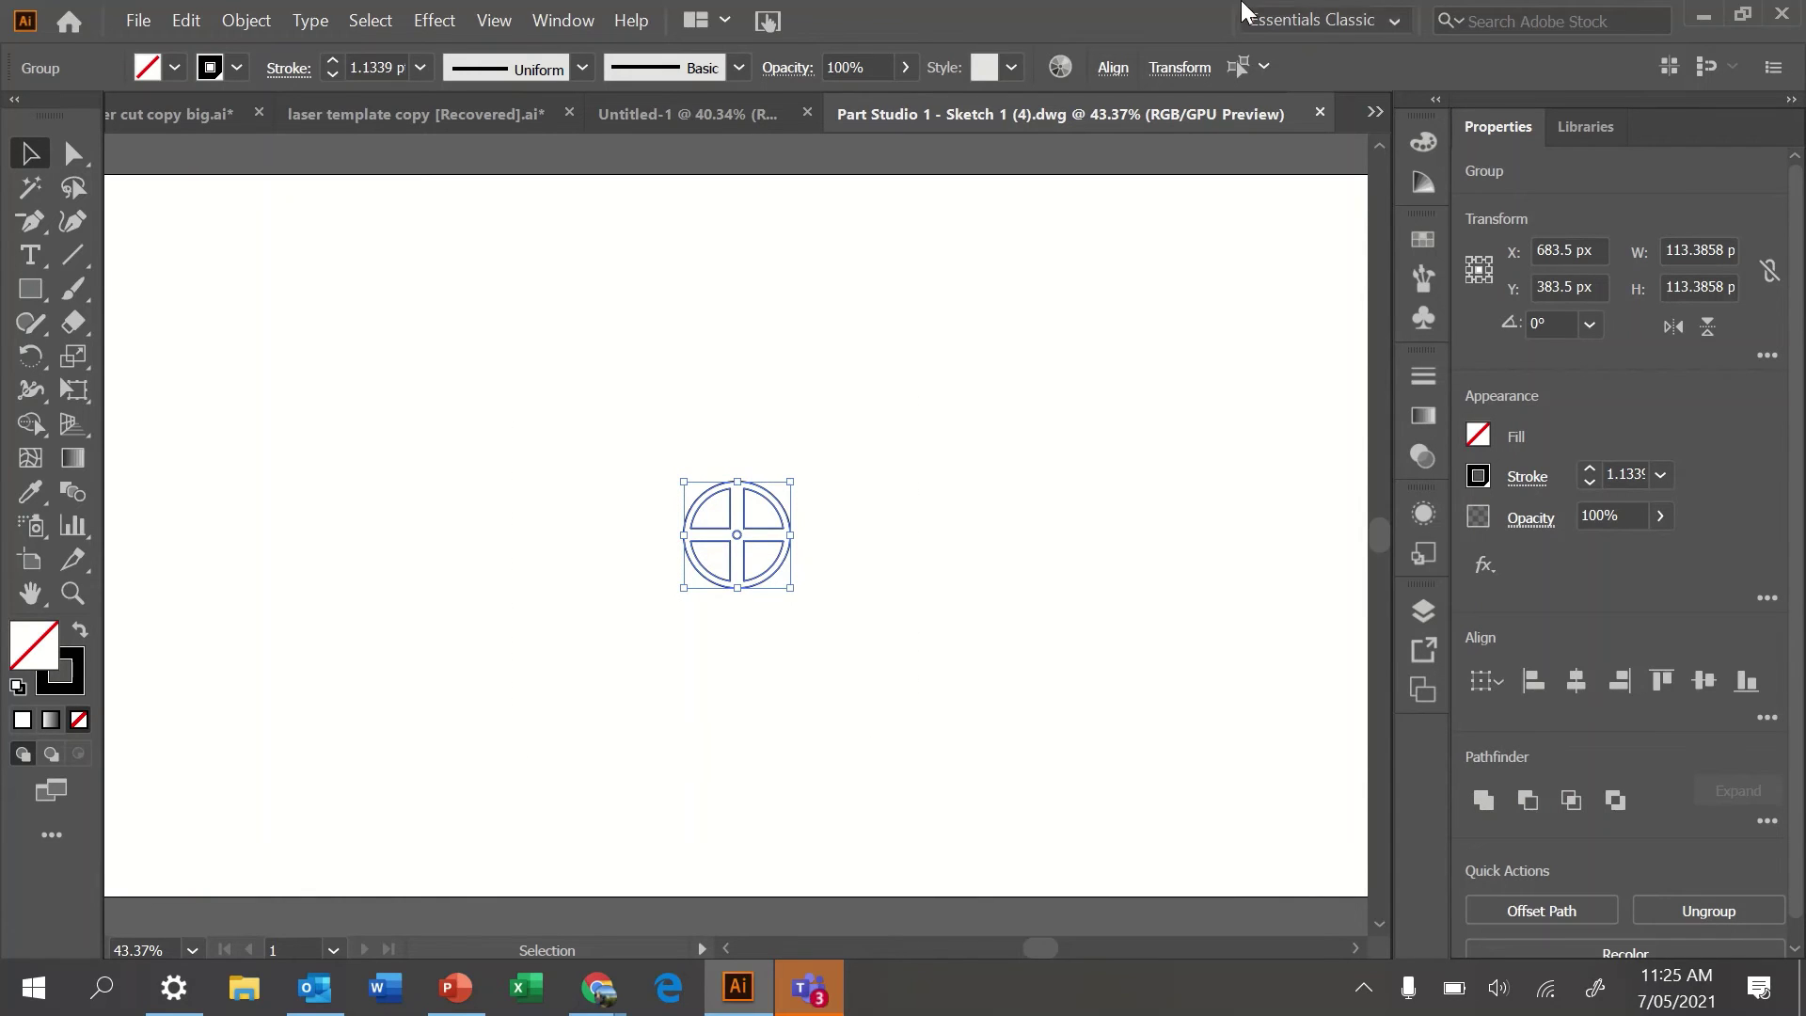
{"action": "left_click", "coordinate": [1317, 21]}
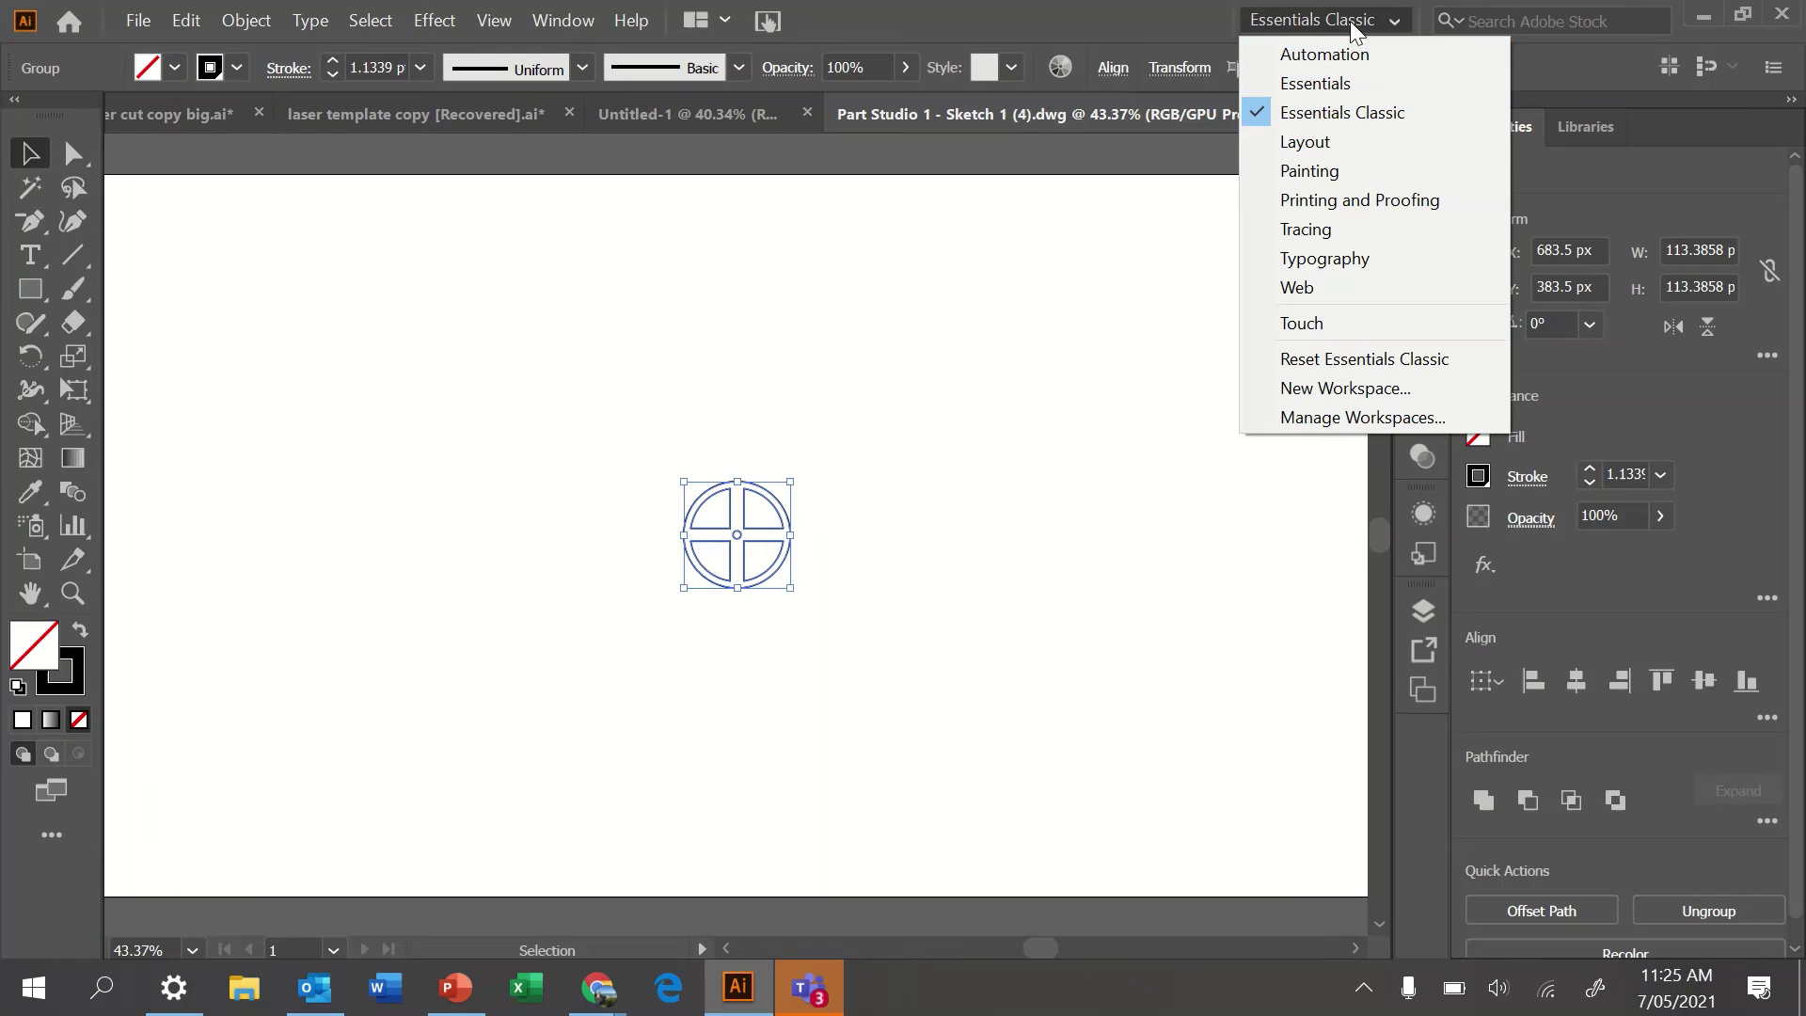
{"action": "left_click", "coordinate": [1356, 17]}
{"action": "left_click", "coordinate": [232, 70]}
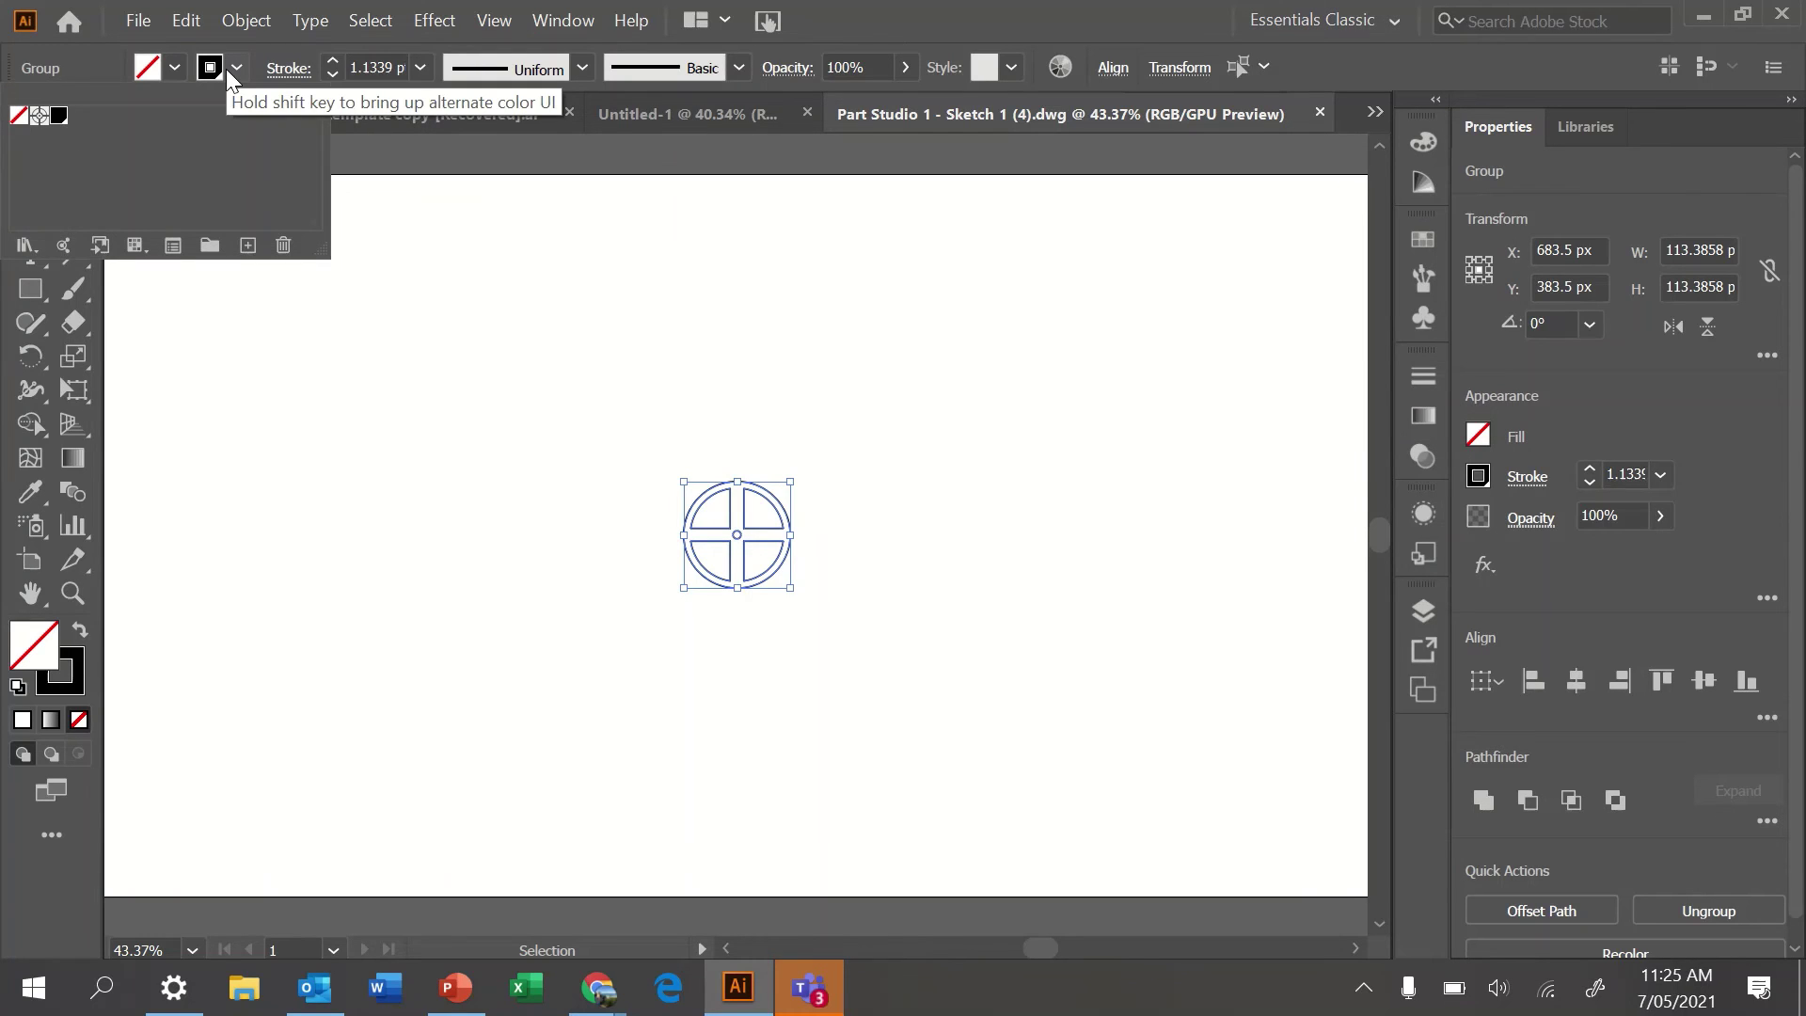
{"action": "left_click", "coordinate": [228, 69]}
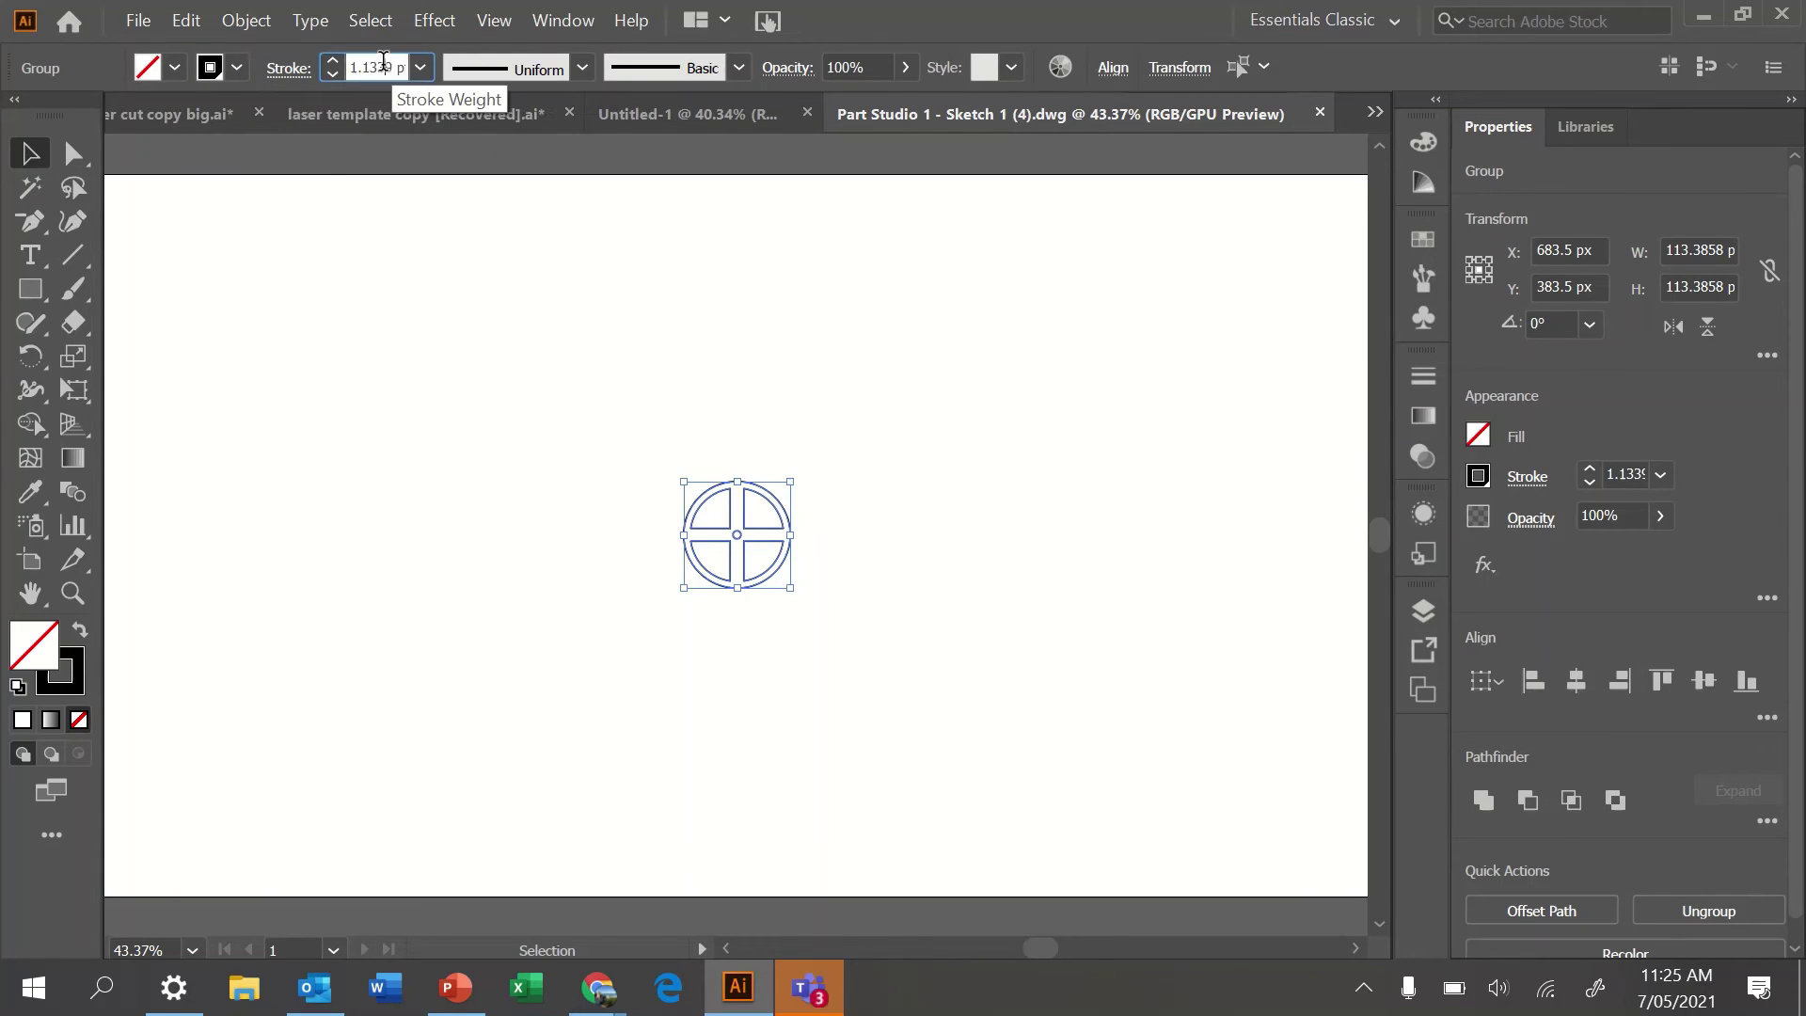
{"action": "left_click", "coordinate": [381, 67]}
{"action": "type", "text": ".001"}
{"action": "key", "text": "Return"}
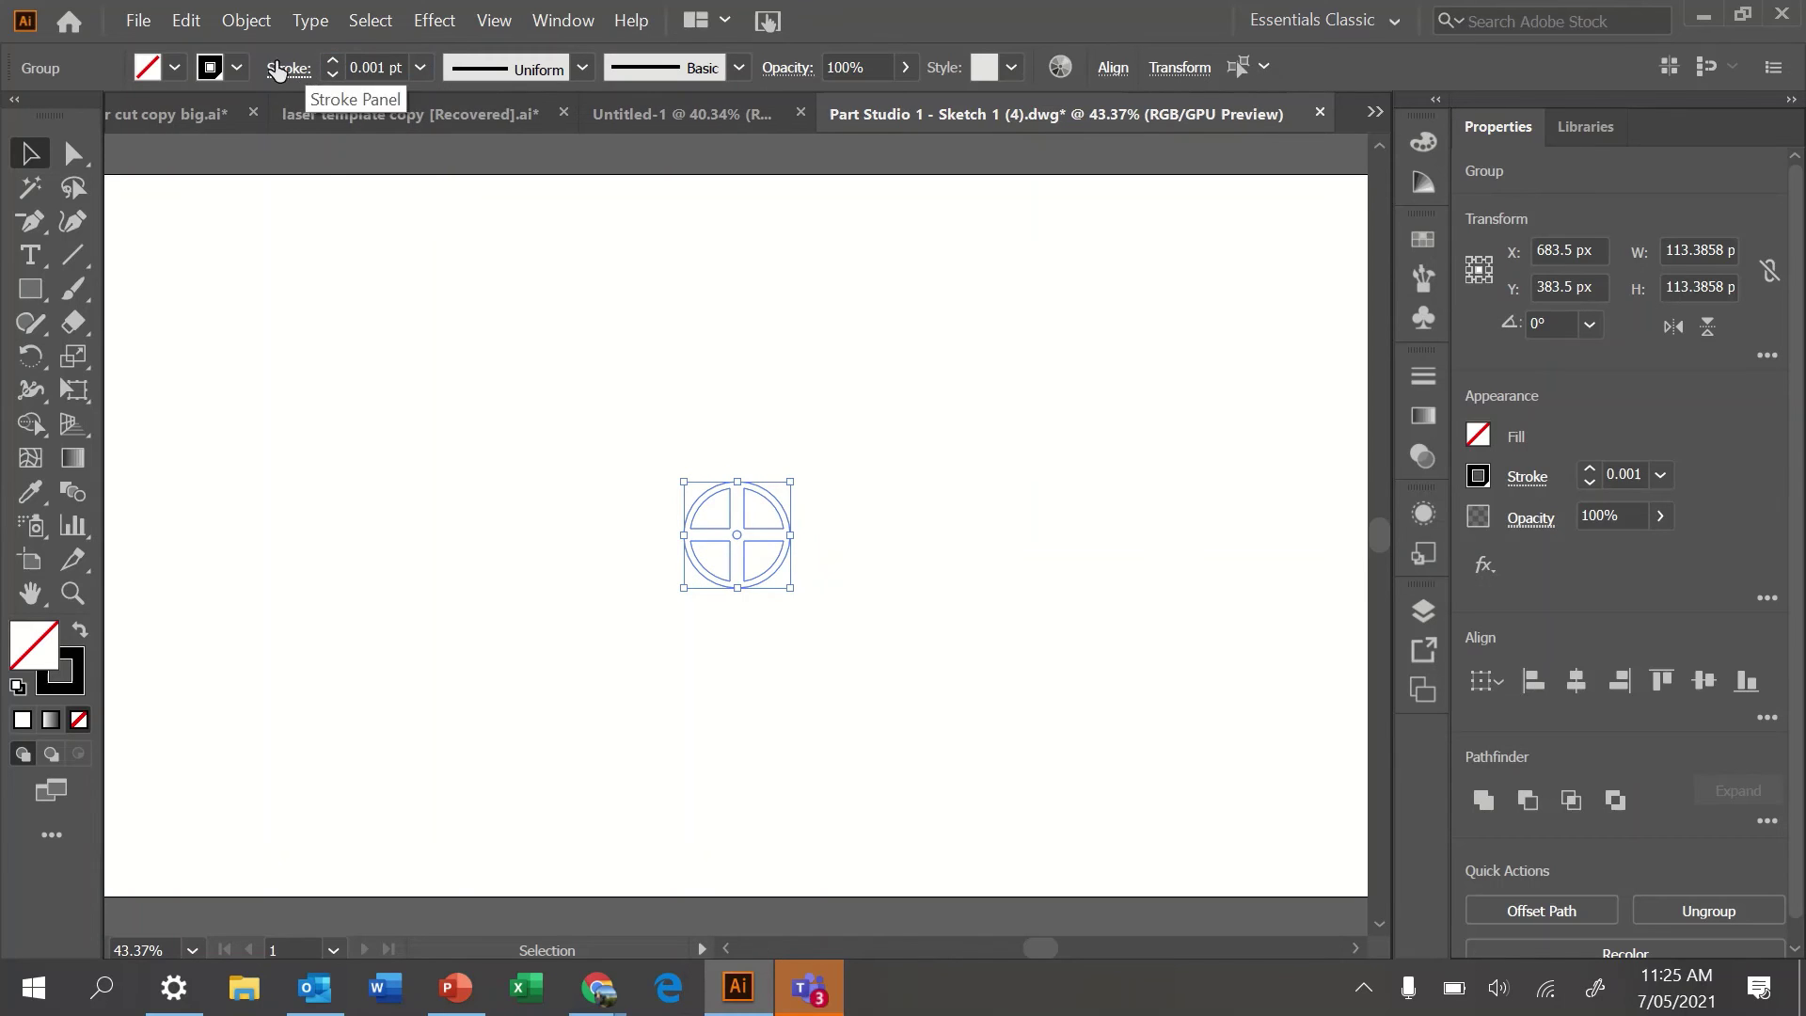
- Fill the selected wheel with pure red FF0000 using the Color Picker
{"action": "left_click", "coordinate": [164, 77]}
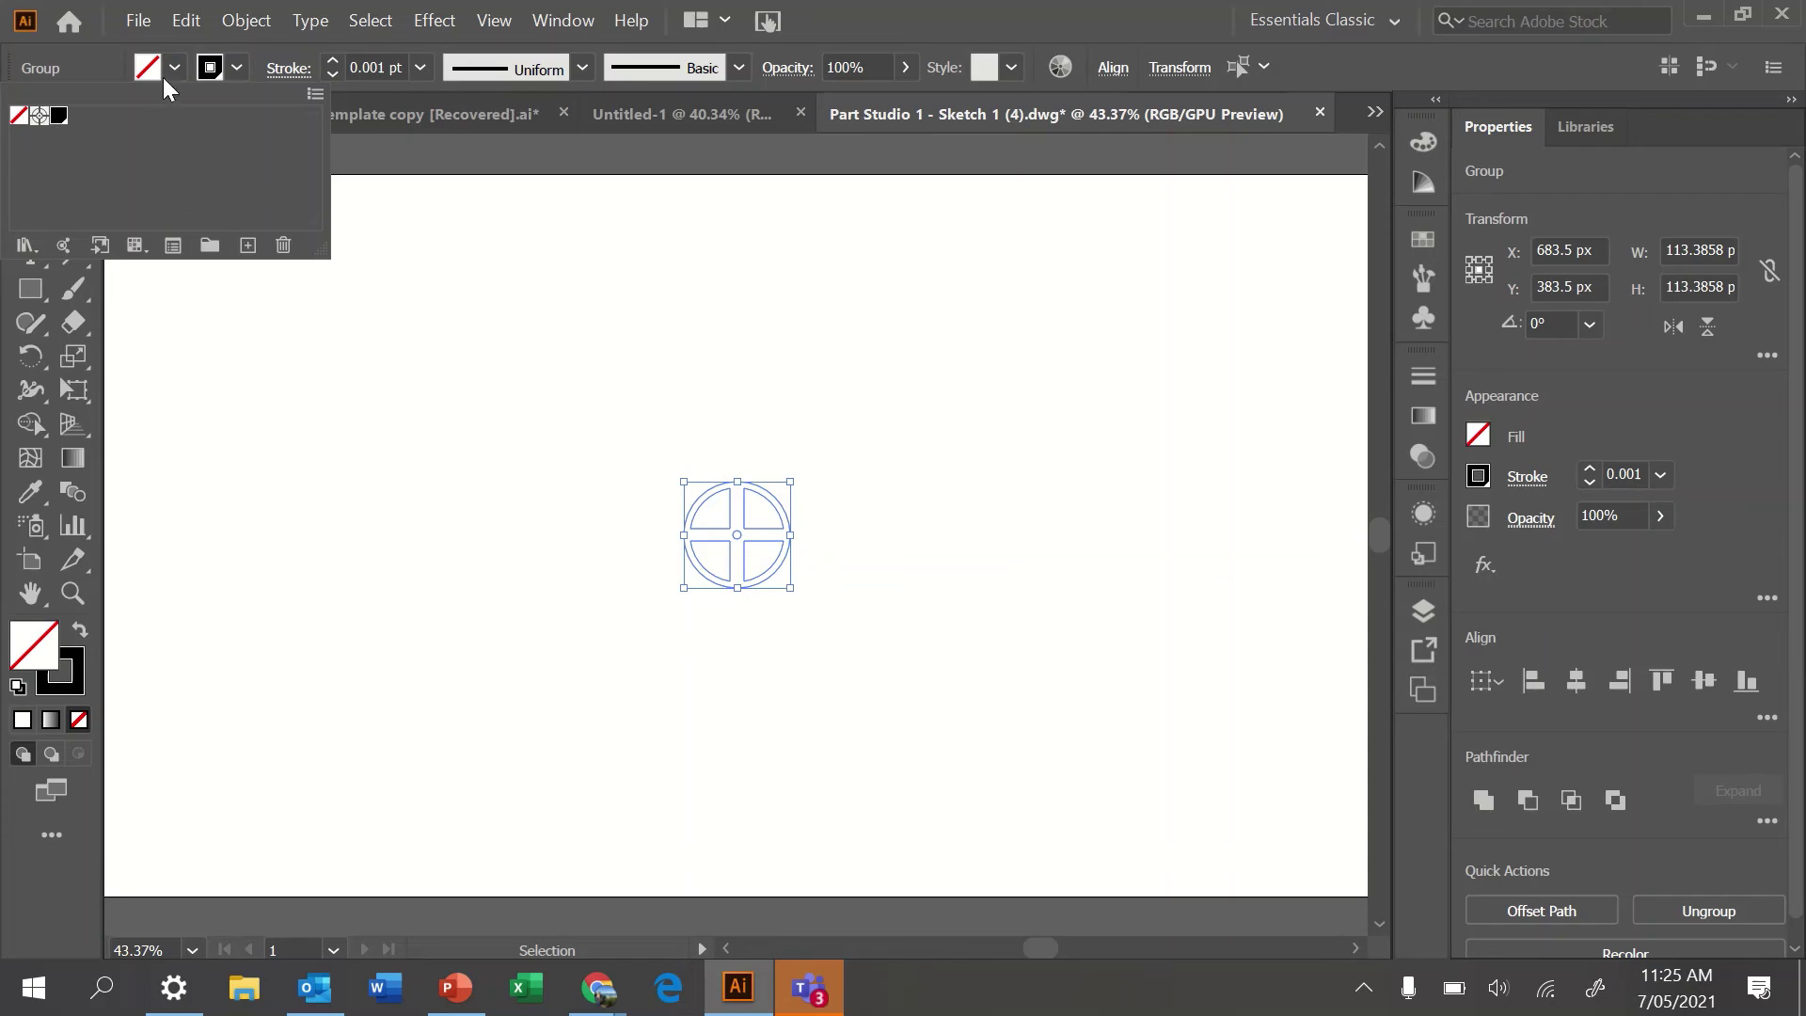
{"action": "left_click", "coordinate": [141, 245]}
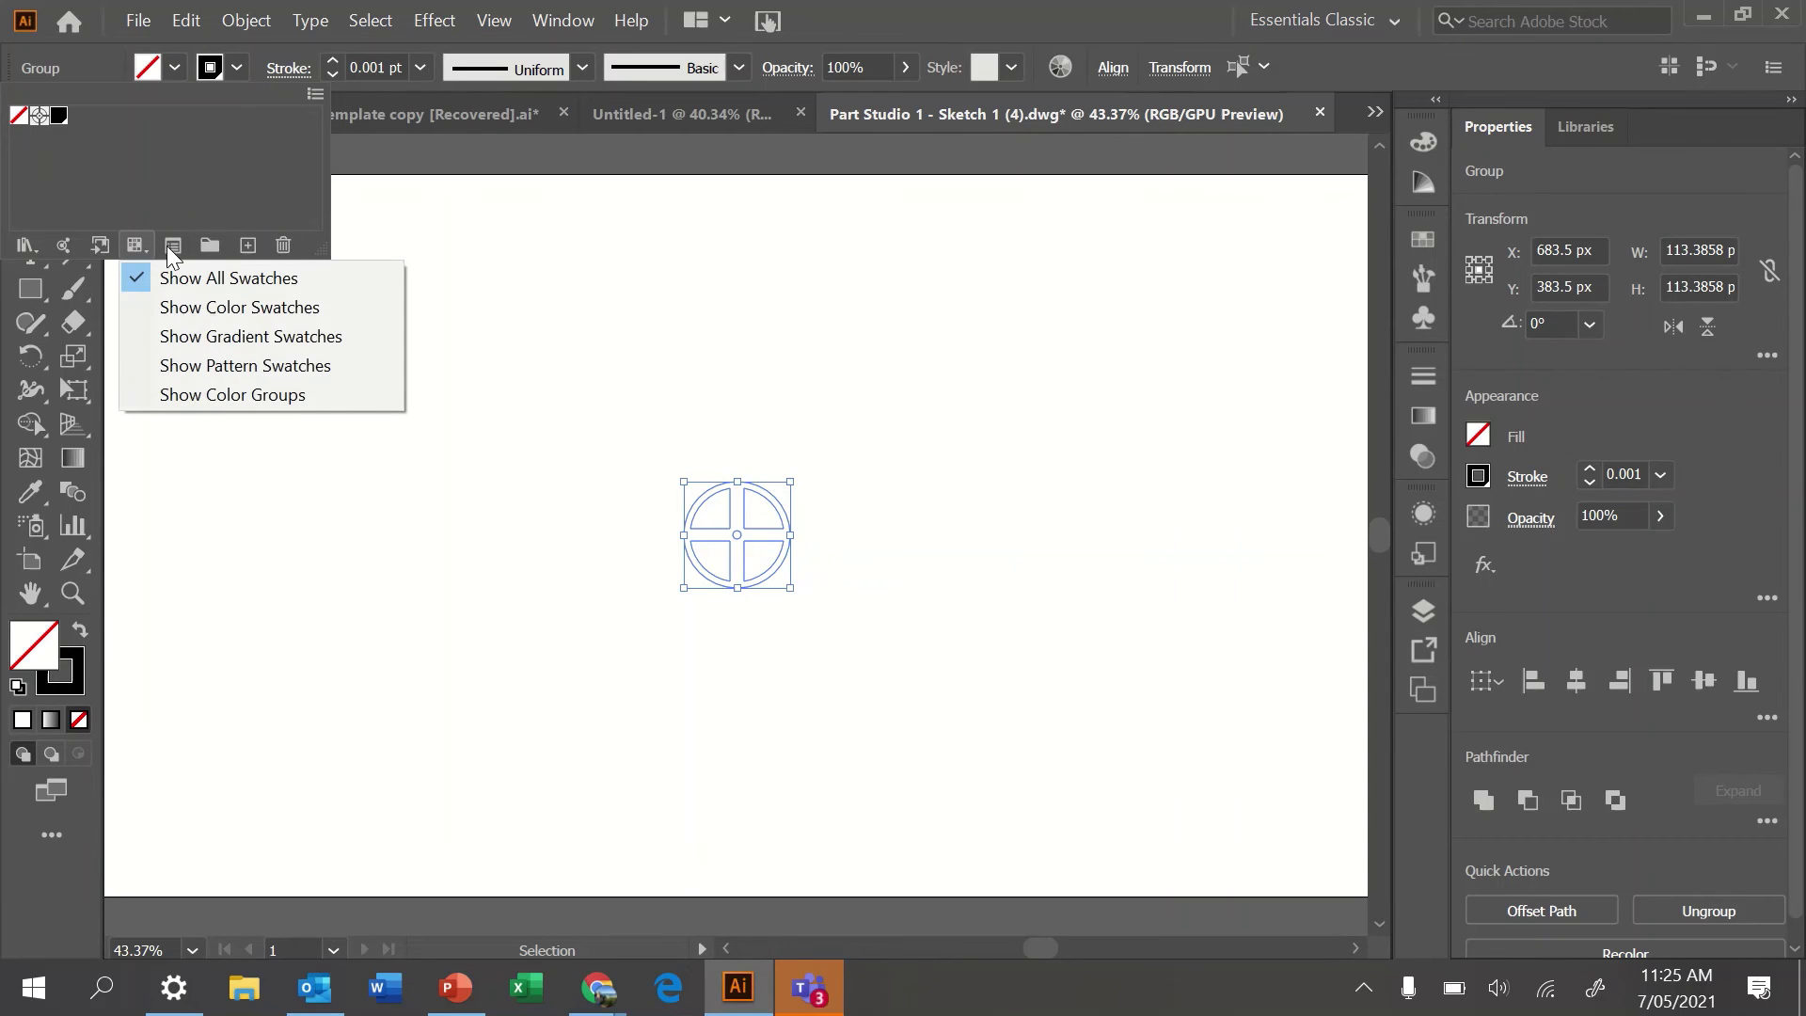
{"action": "left_click", "coordinate": [198, 171]}
{"action": "left_click", "coordinate": [81, 668]}
{"action": "double_click", "coordinate": [81, 668]}
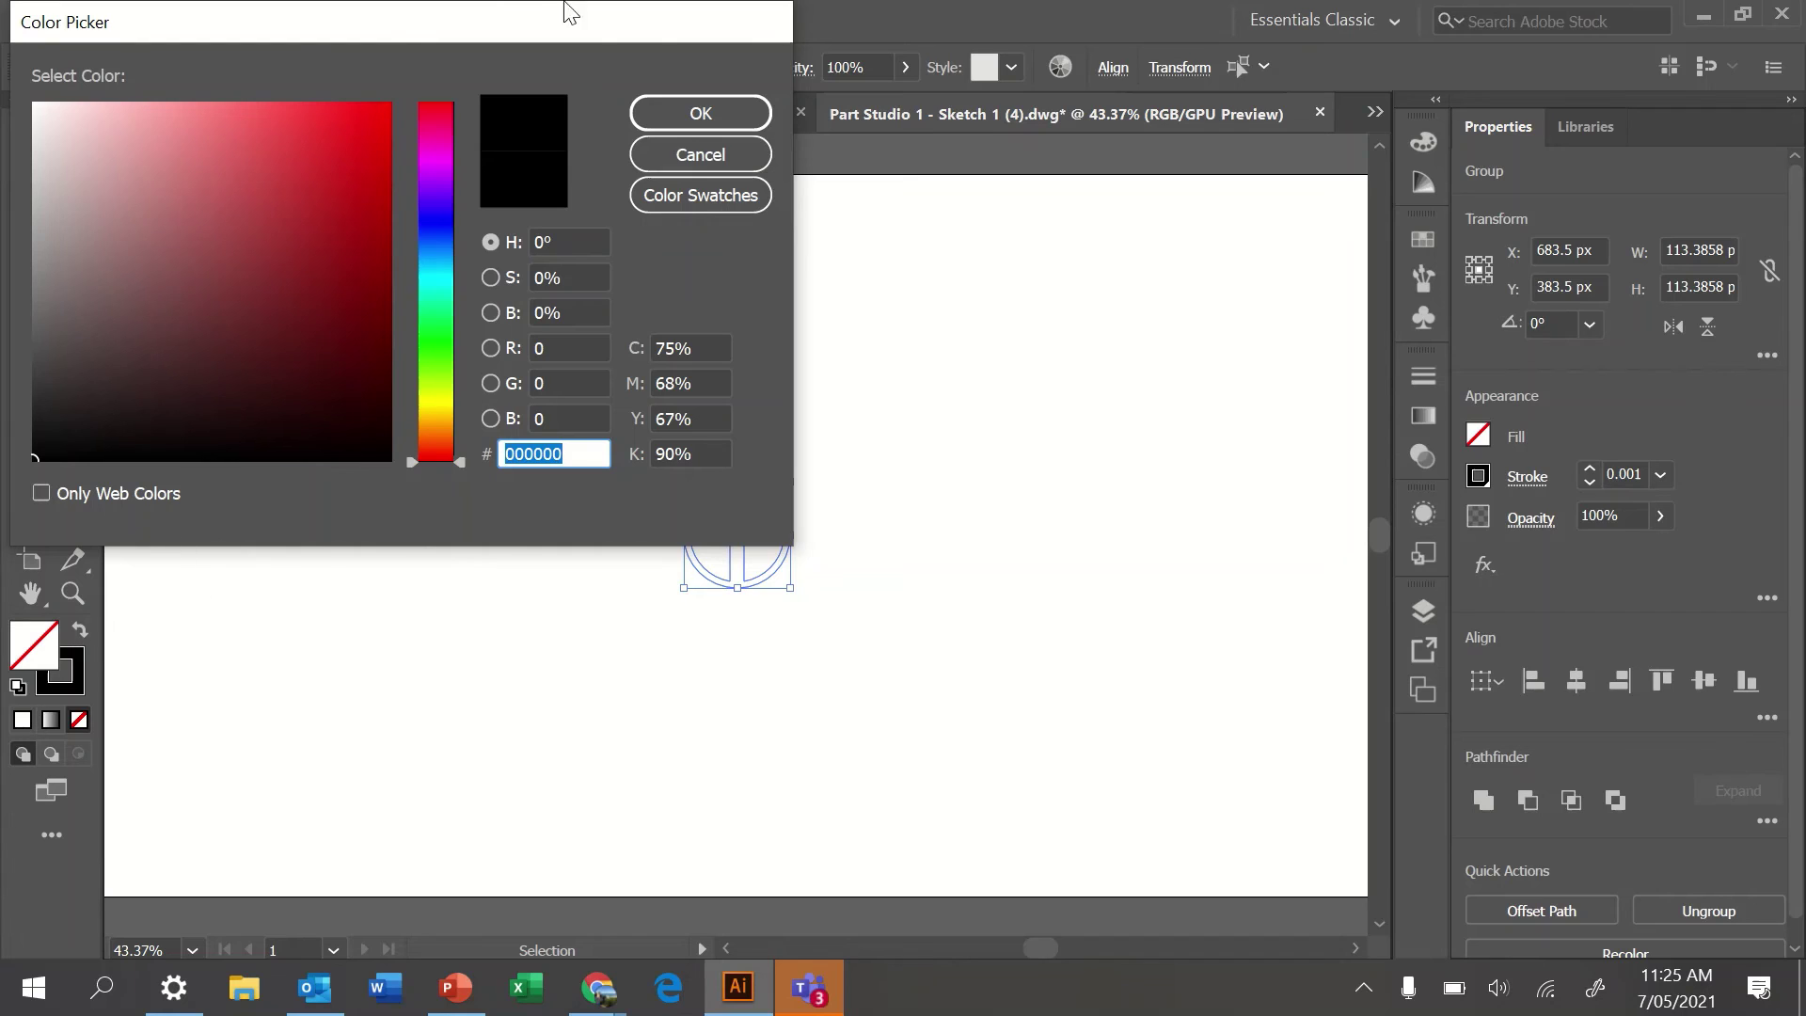
{"action": "left_click", "coordinate": [370, 118]}
{"action": "left_click_drag", "start_coordinate": [370, 117], "coordinate": [389, 103]}
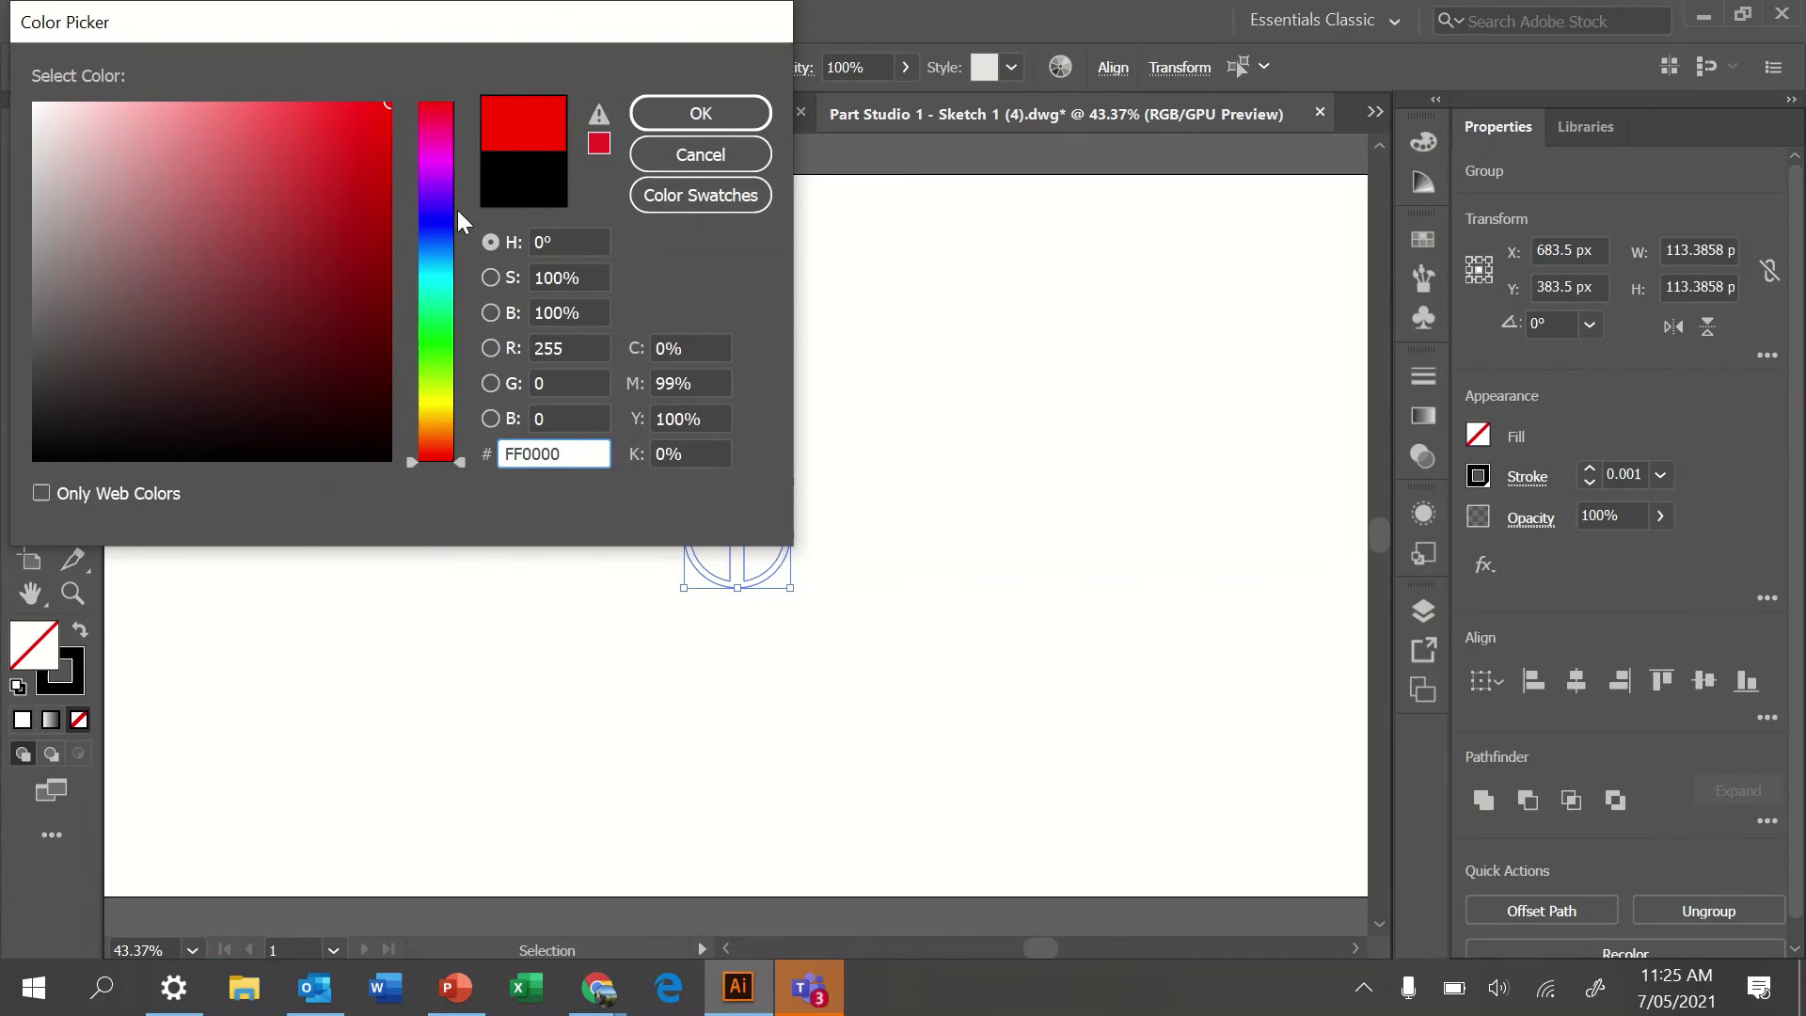
{"action": "left_click", "coordinate": [720, 114]}
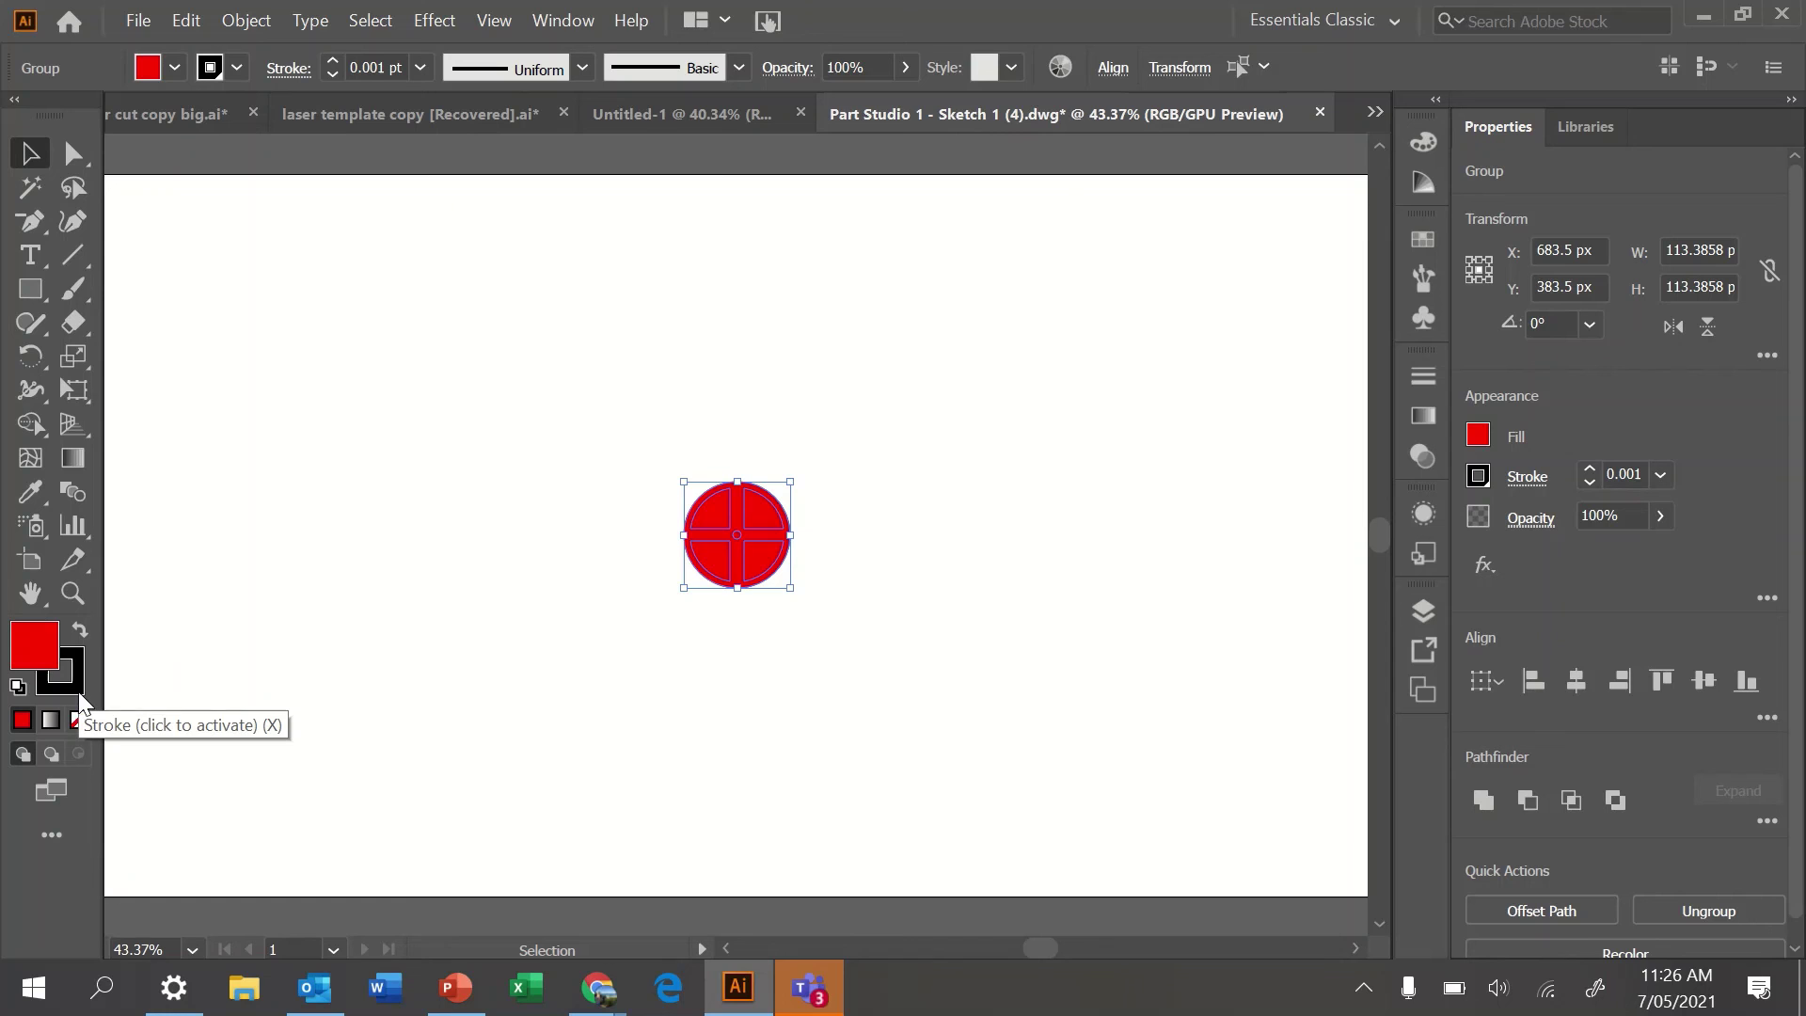
- Remove the stroke and swap fill and stroke, giving a red outline with no fill
{"action": "double_click", "coordinate": [81, 697]}
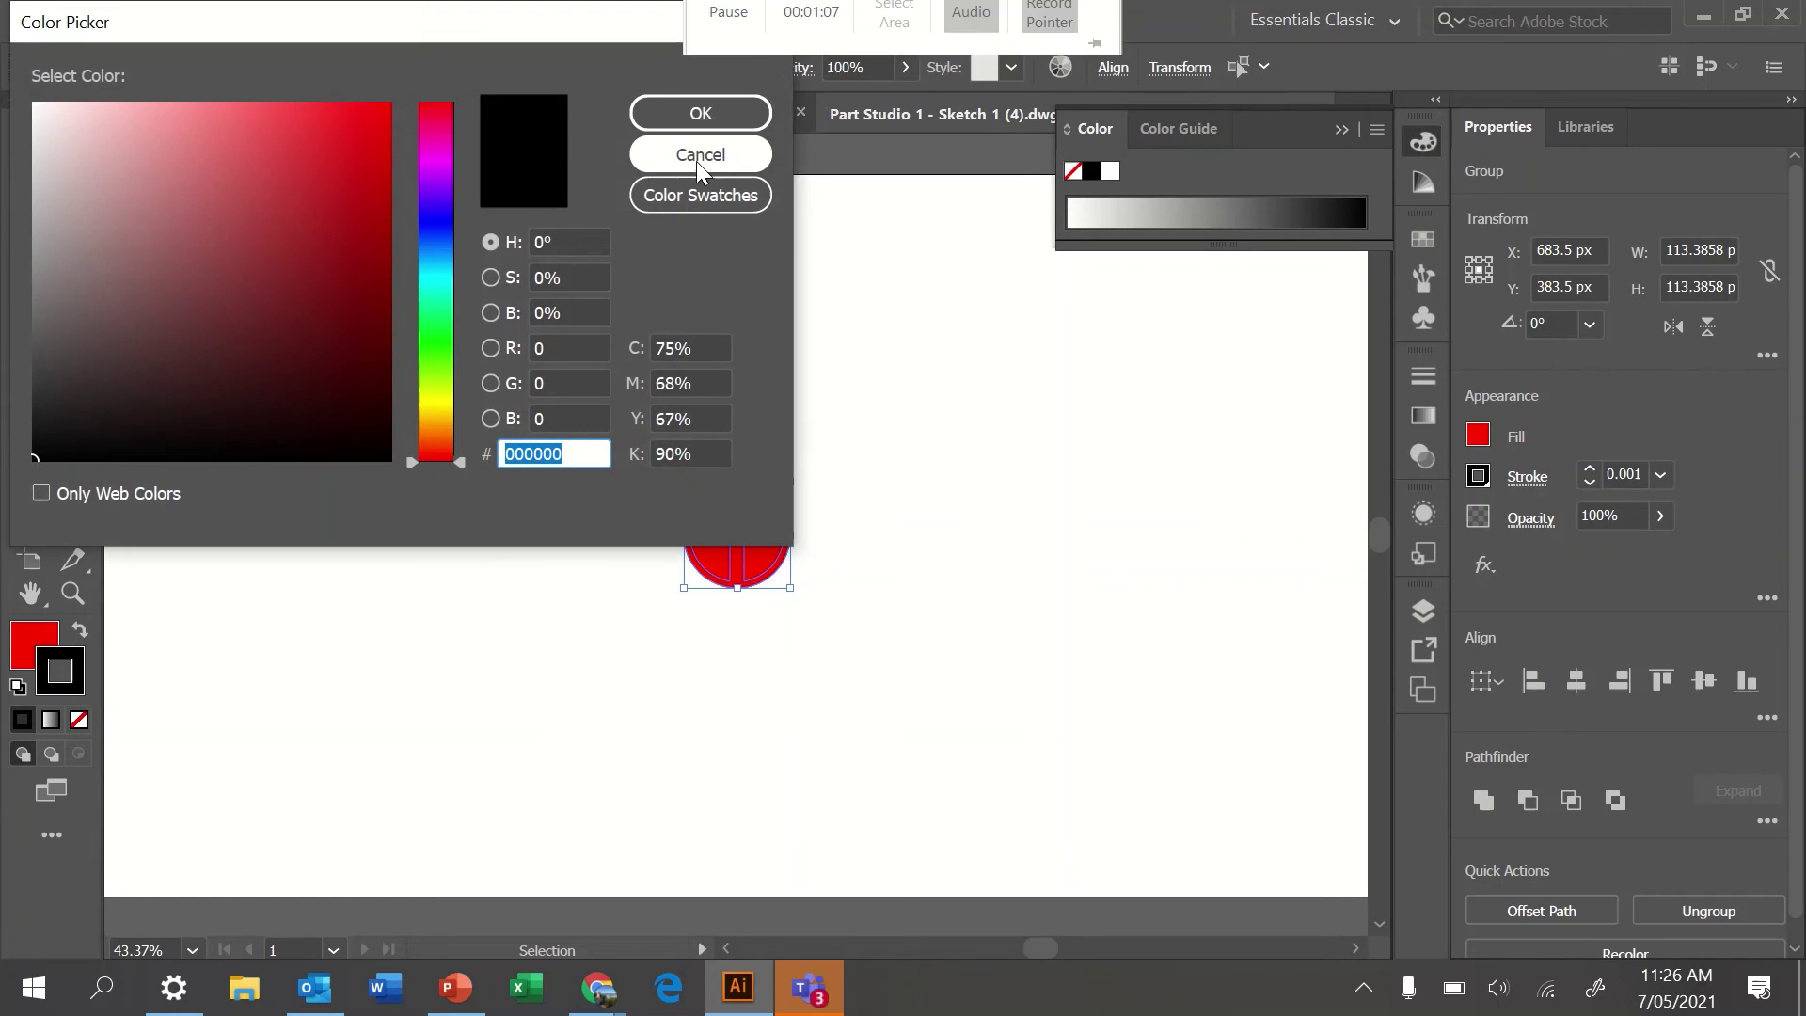
{"action": "left_click", "coordinate": [698, 155]}
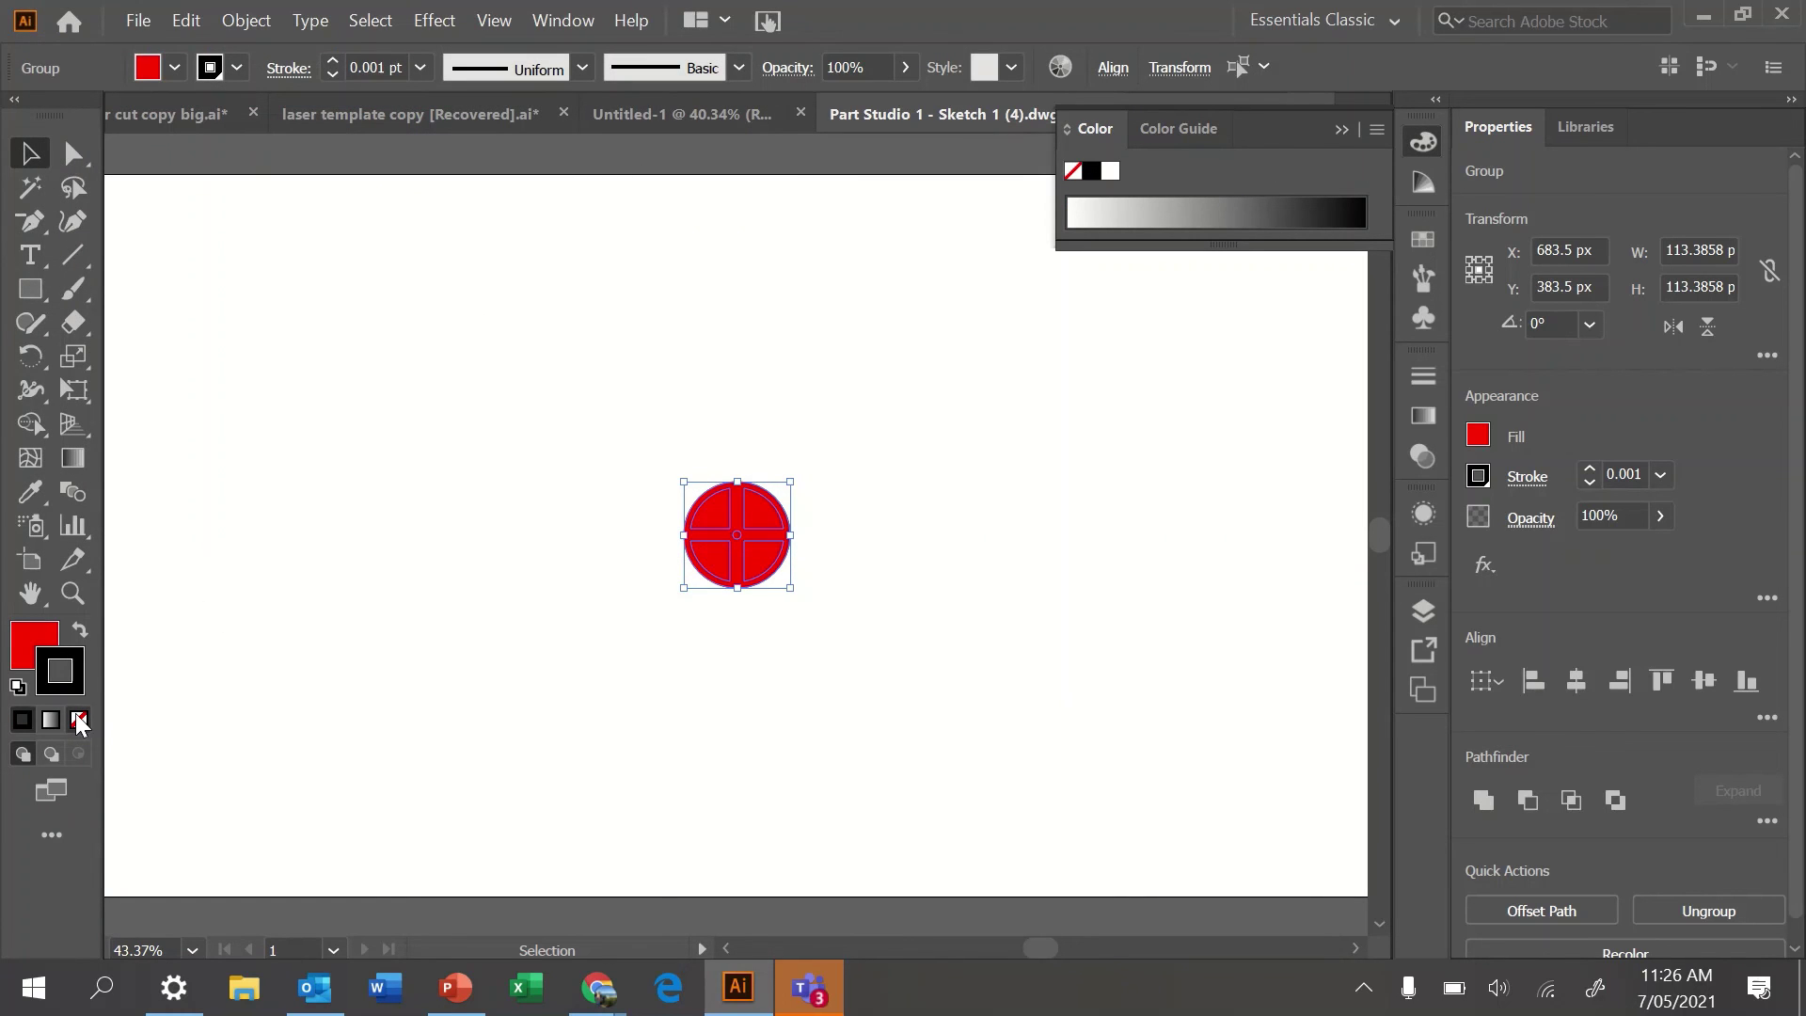
{"action": "left_click", "coordinate": [79, 721]}
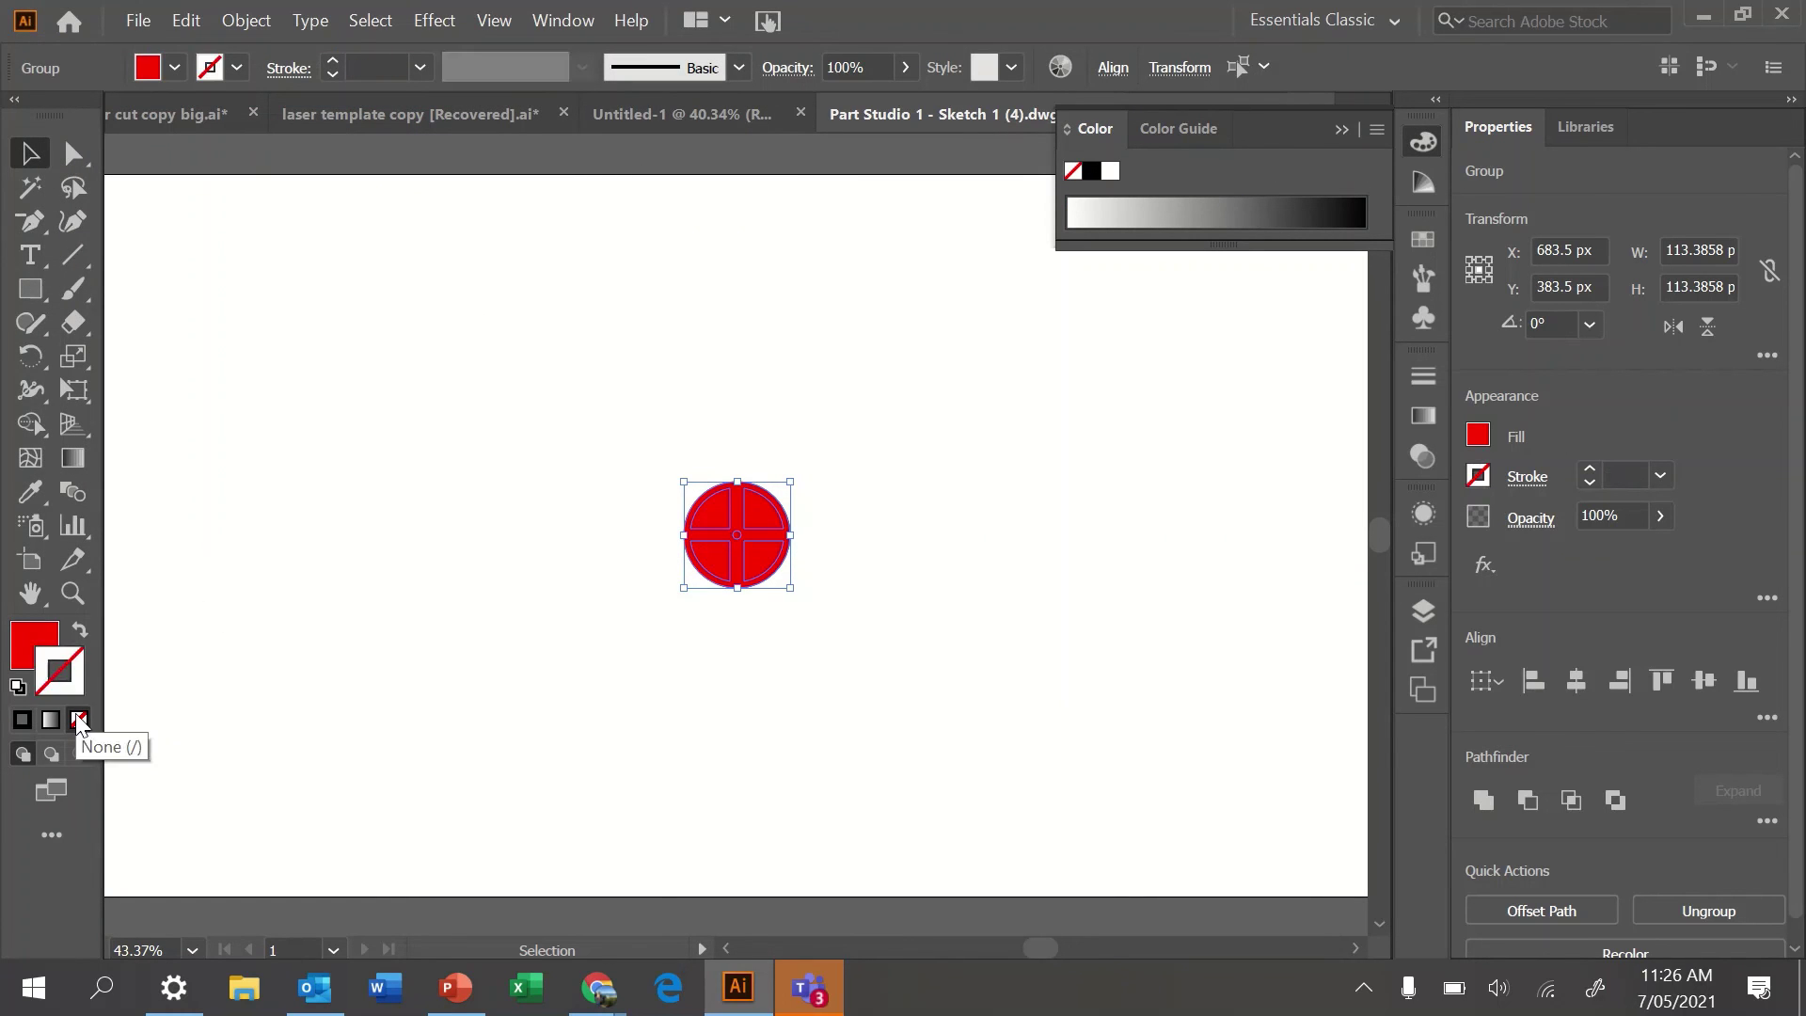
{"action": "left_click", "coordinate": [80, 630]}
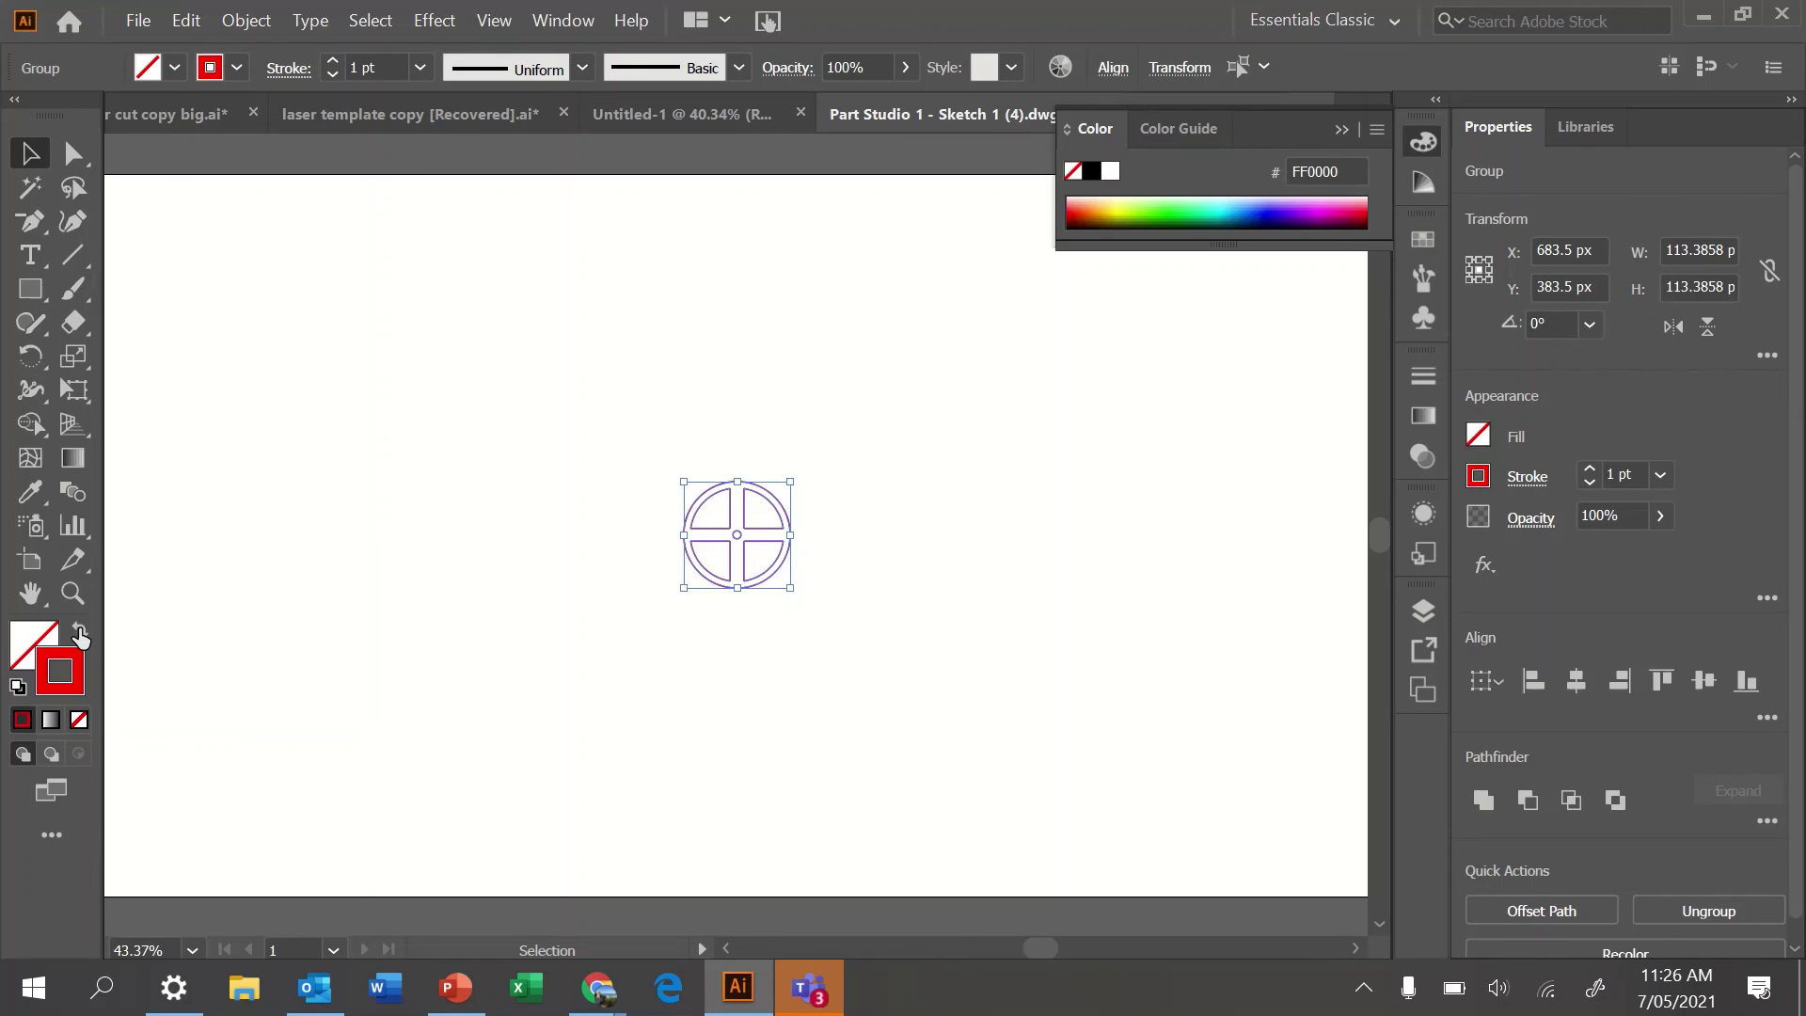
- Set the red outline's stroke weight to 0.001 pt and deselect the drawing
{"action": "left_click", "coordinate": [377, 67]}
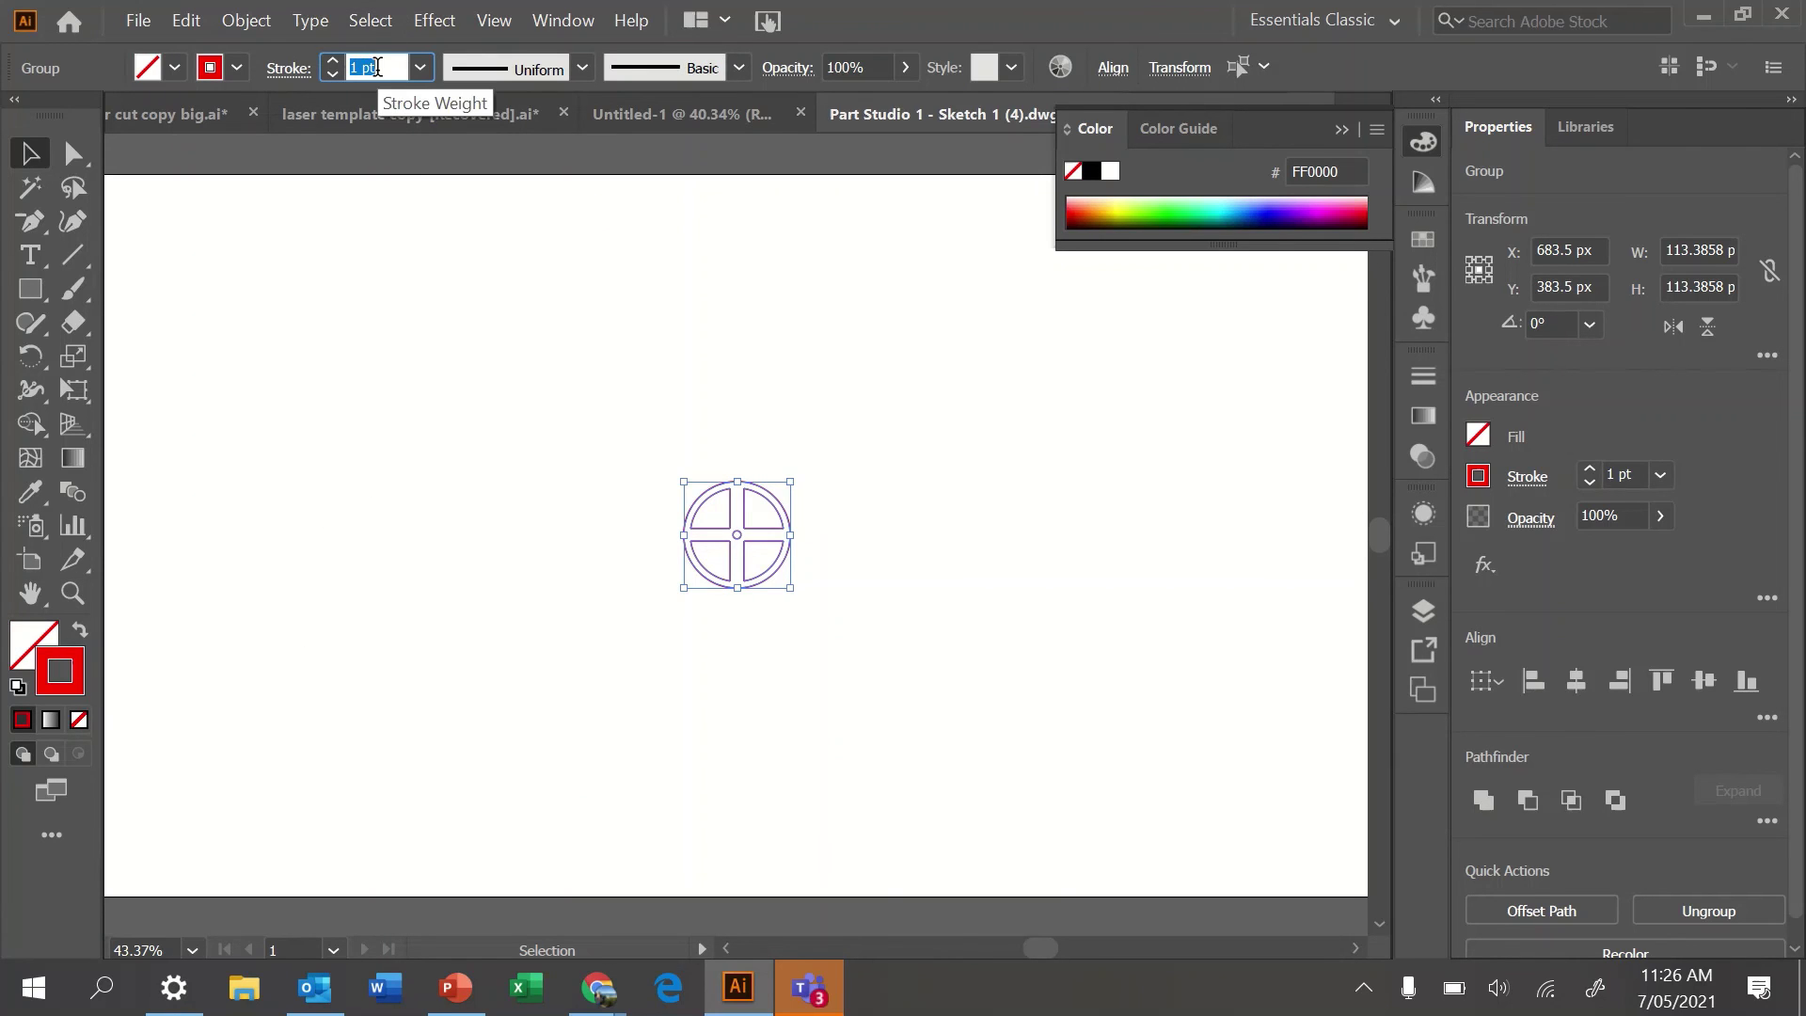
{"action": "type", "text": ".001"}
{"action": "key", "text": "Return"}
{"action": "left_click", "coordinate": [494, 262]}
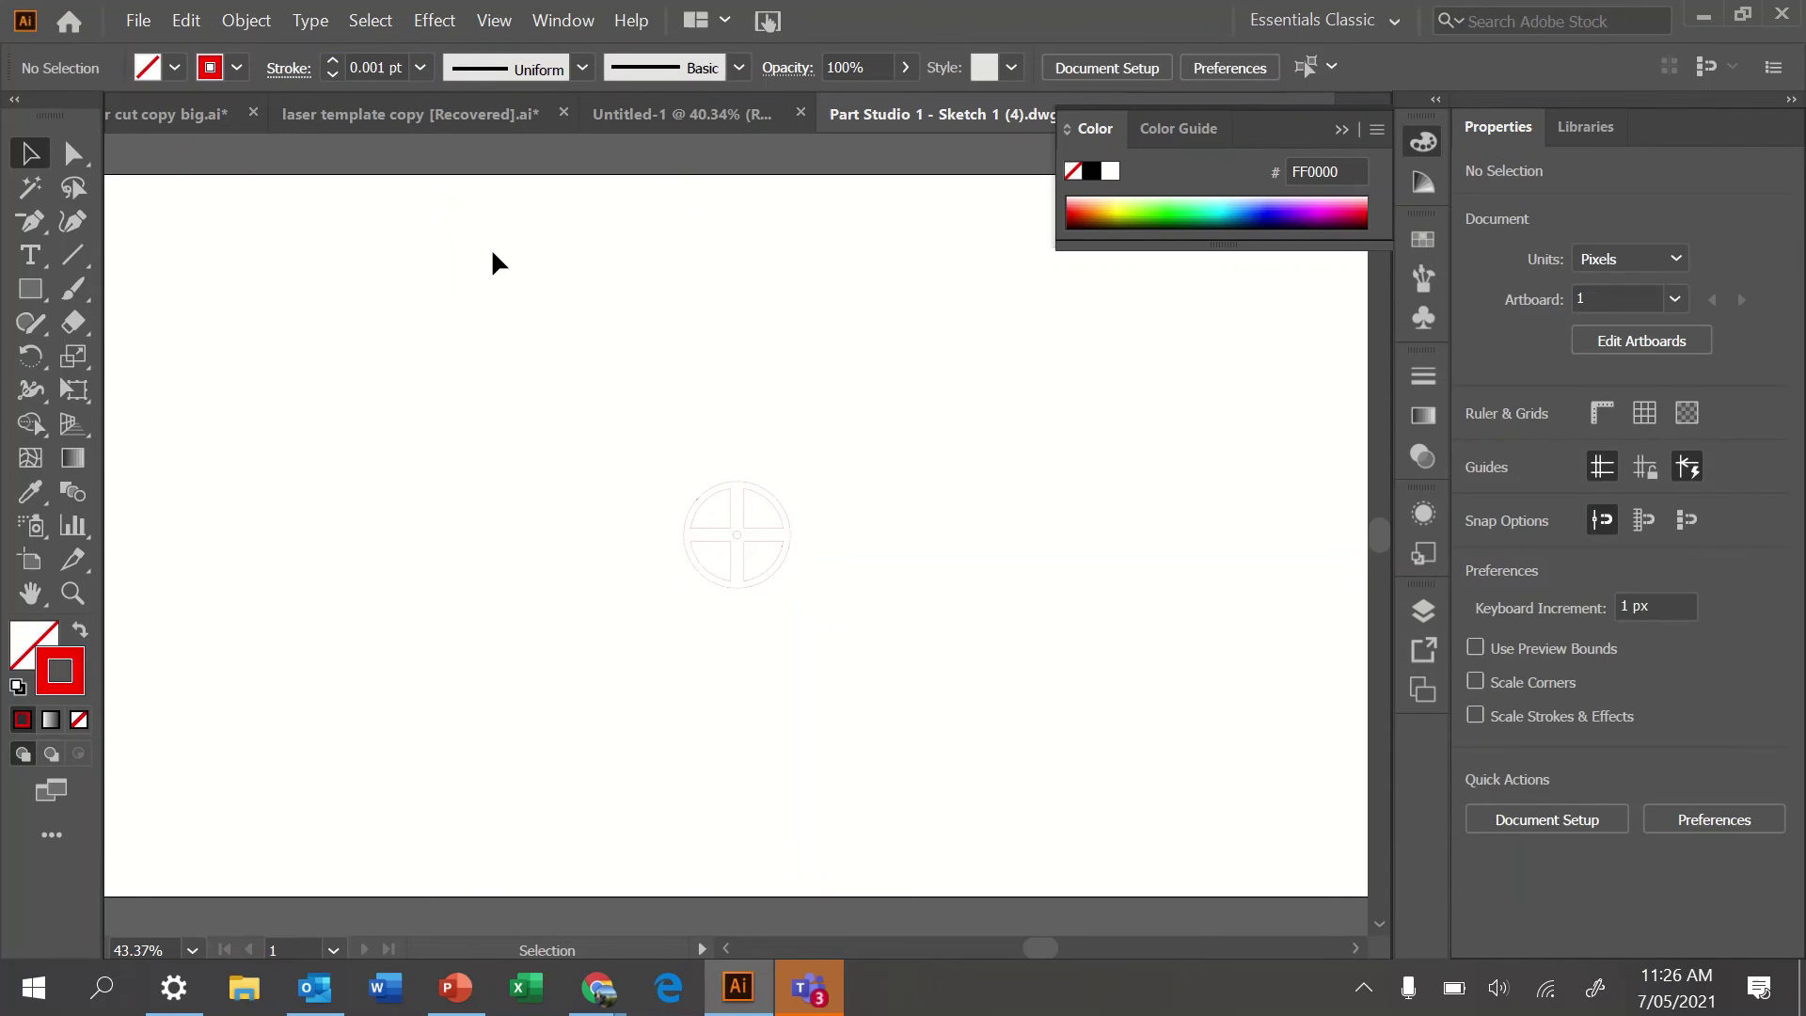